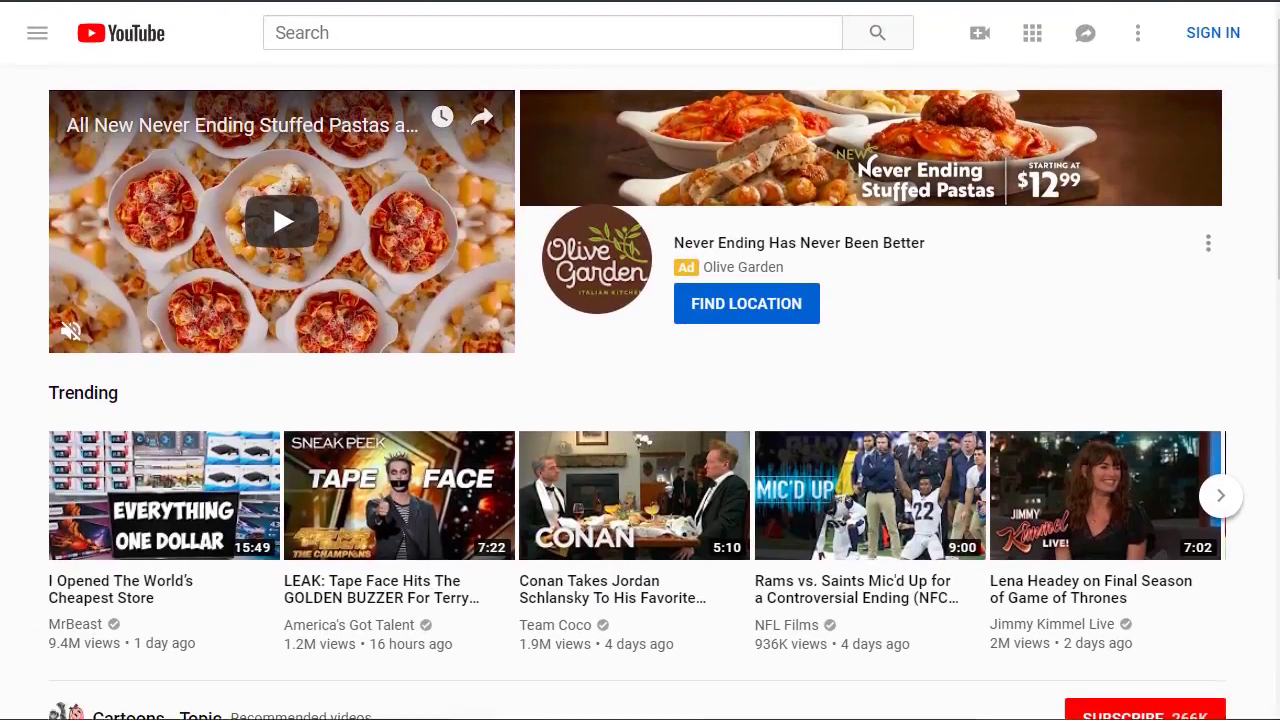
- Search YouTube for "instant pot"
{"action": "left_click", "coordinate": [303, 31]}
{"action": "type", "text": "instant pot"}
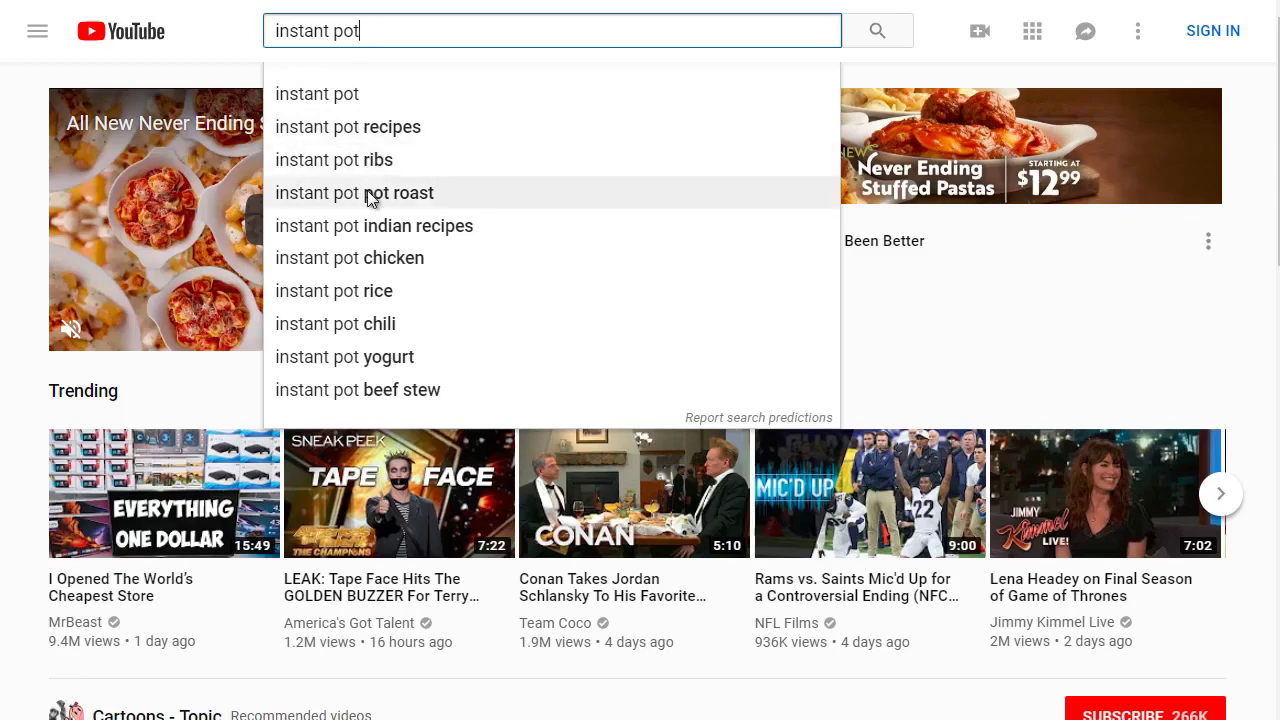
{"action": "left_click", "coordinate": [362, 94]}
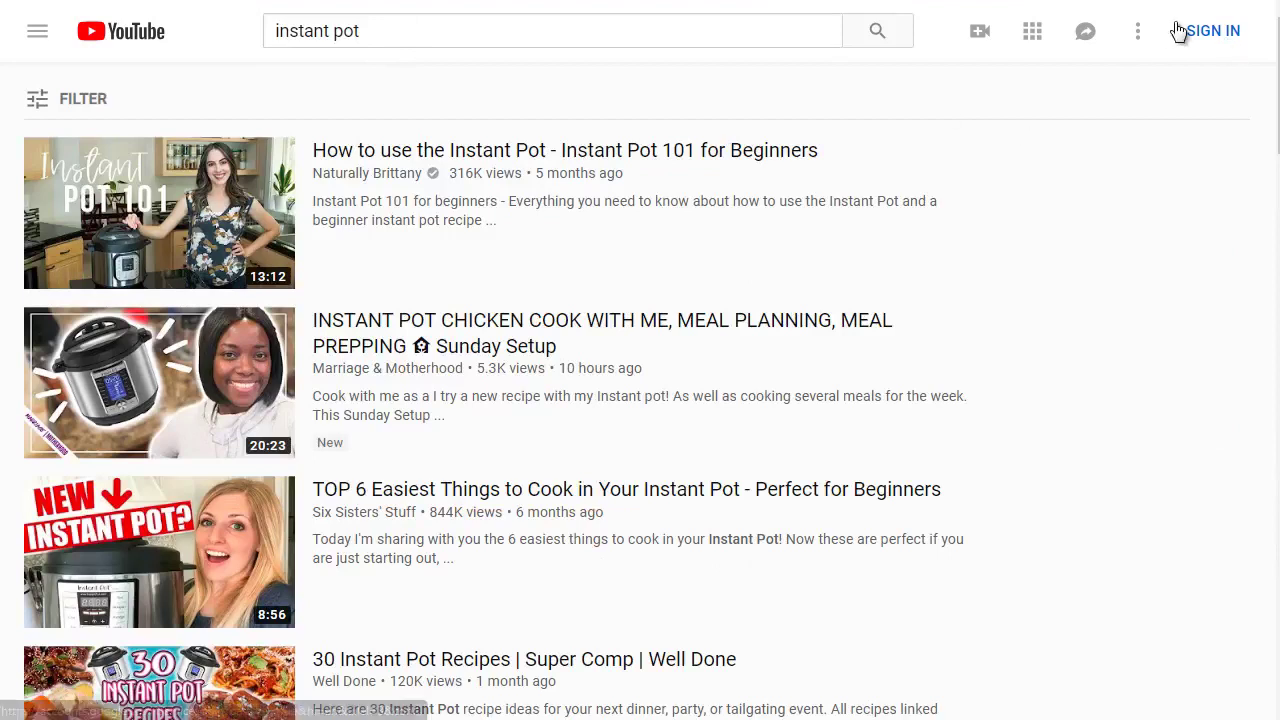
- Look through the titles of the top instant pot search results
{"action": "mouse_move", "coordinate": [466, 194]}
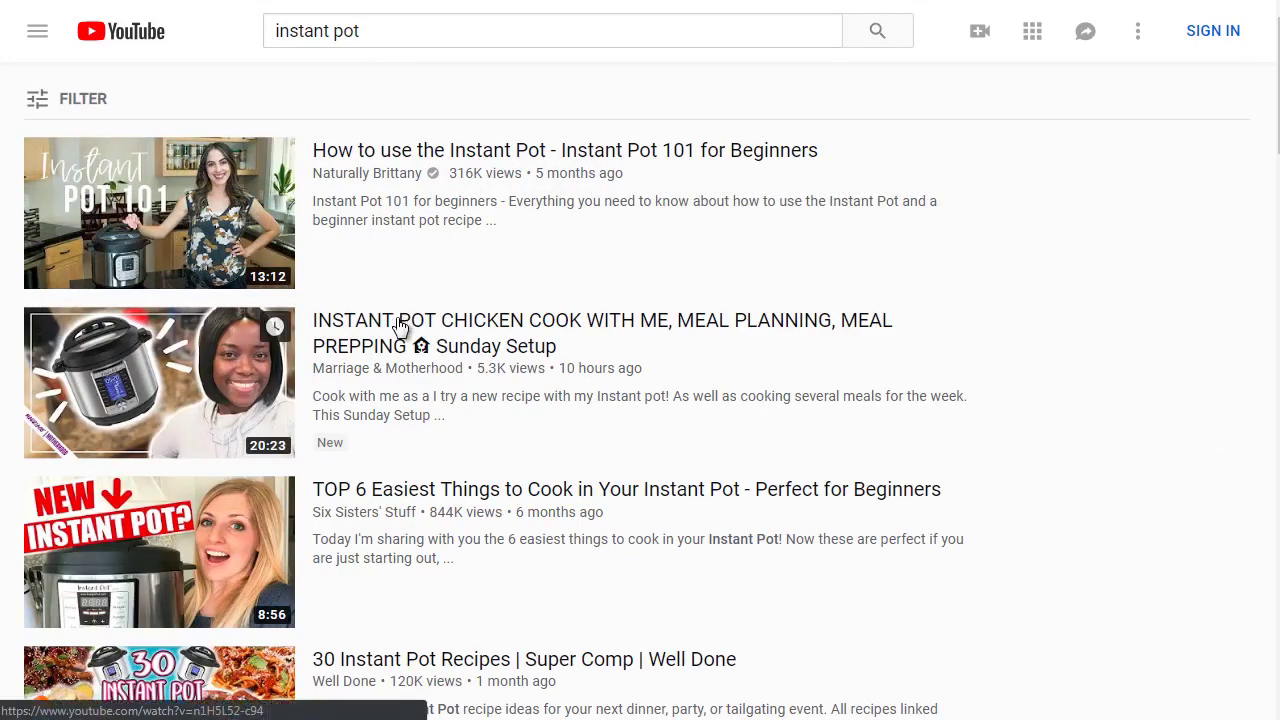
{"action": "mouse_move", "coordinate": [449, 337]}
{"action": "scroll", "coordinate": [526, 348], "scroll_direction": "down", "scroll_amount": 1}
{"action": "scroll", "coordinate": [526, 345], "scroll_direction": "down", "scroll_amount": 3}
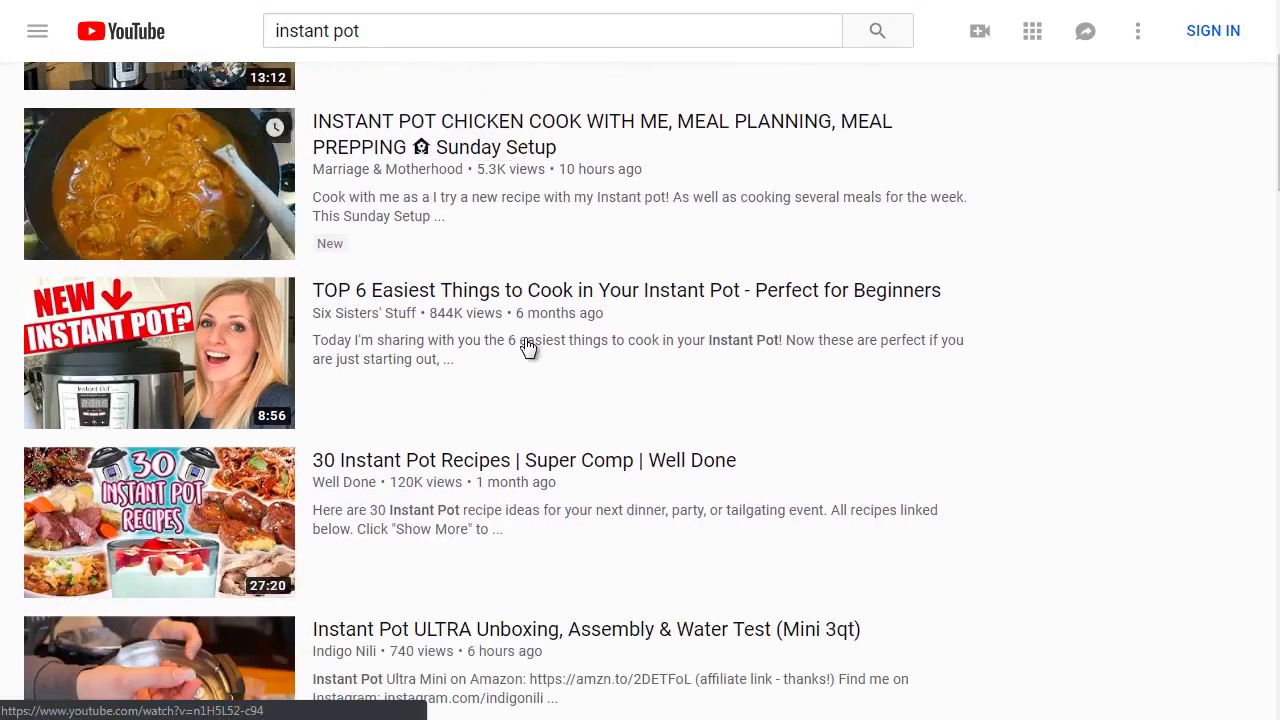
{"action": "mouse_move", "coordinate": [403, 214]}
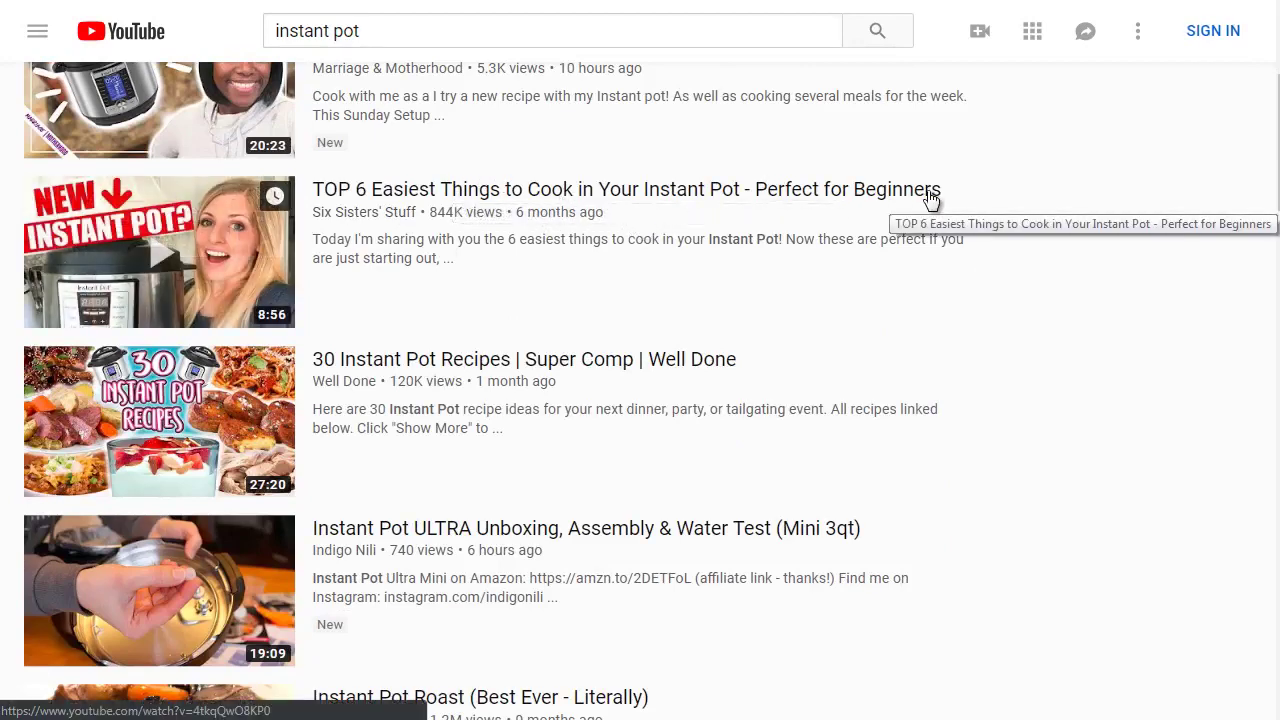
{"action": "mouse_move", "coordinate": [424, 368]}
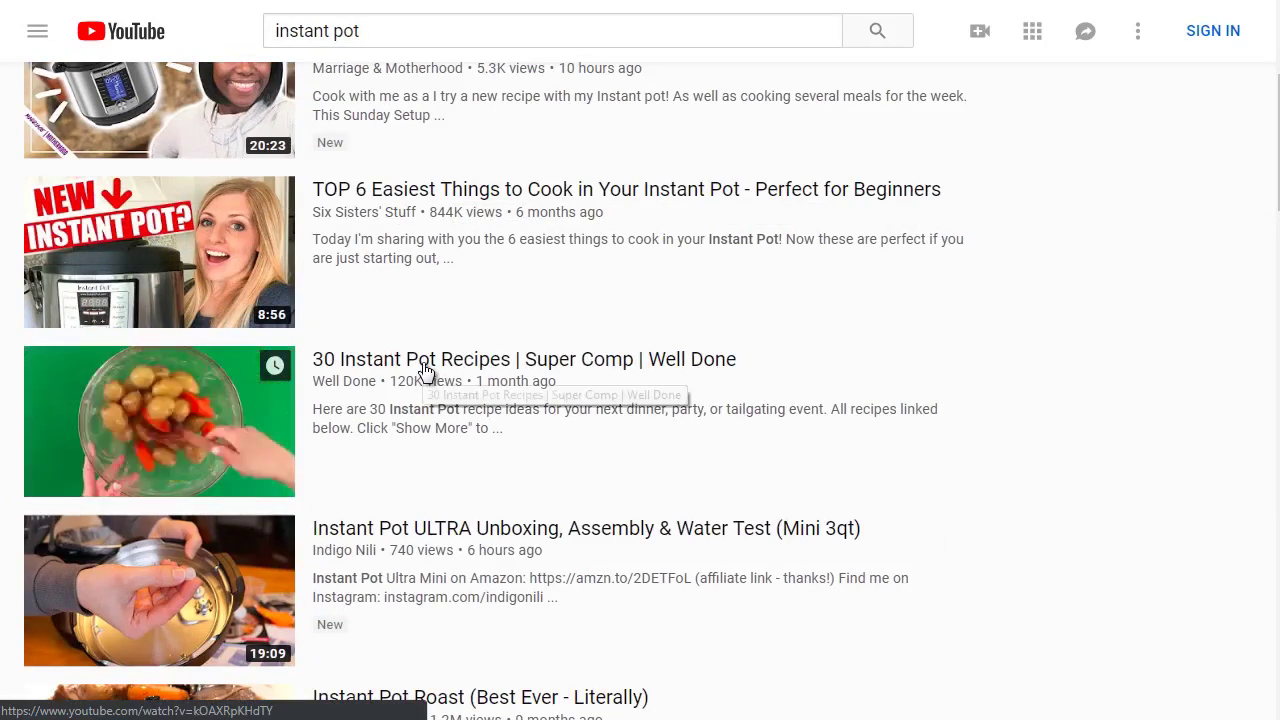
{"action": "scroll", "coordinate": [424, 368], "scroll_direction": "up", "scroll_amount": 3}
{"action": "scroll", "coordinate": [423, 371], "scroll_direction": "down", "scroll_amount": 1}
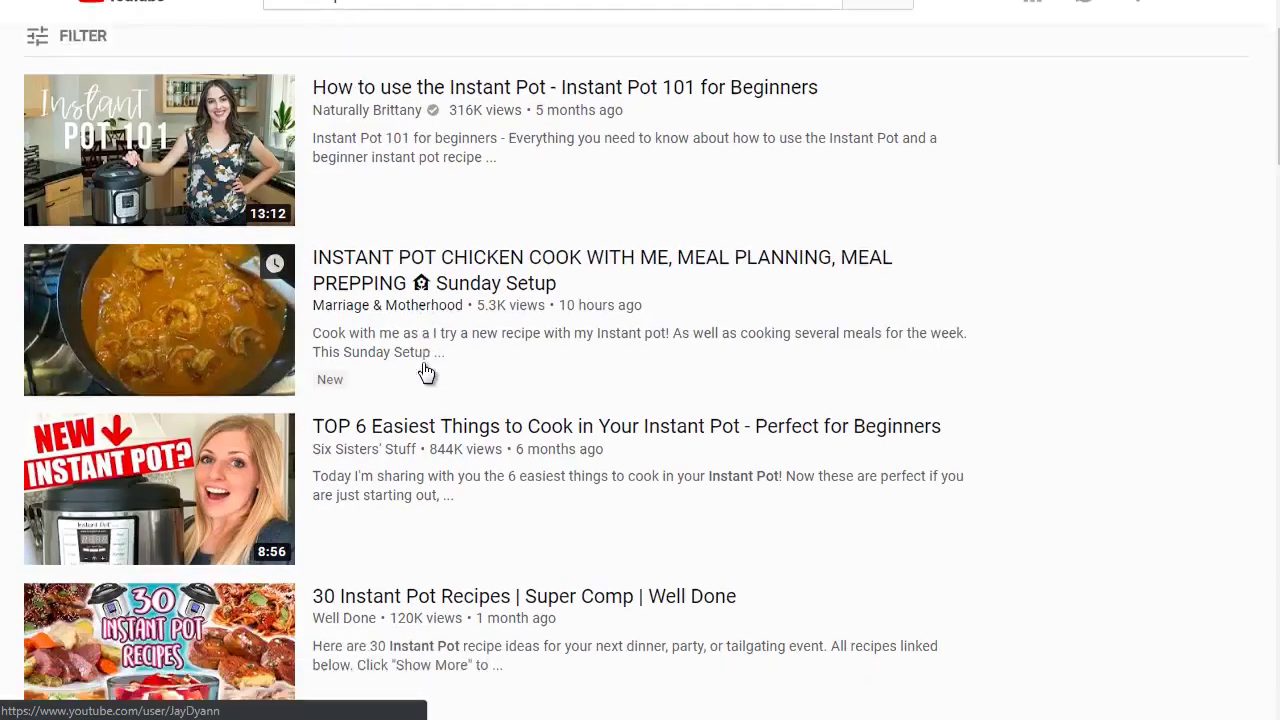
{"action": "scroll", "coordinate": [422, 371], "scroll_direction": "up", "scroll_amount": 1}
- Open the first three instant pot search results, each in its own new browser tab
{"action": "right_click", "coordinate": [391, 162]}
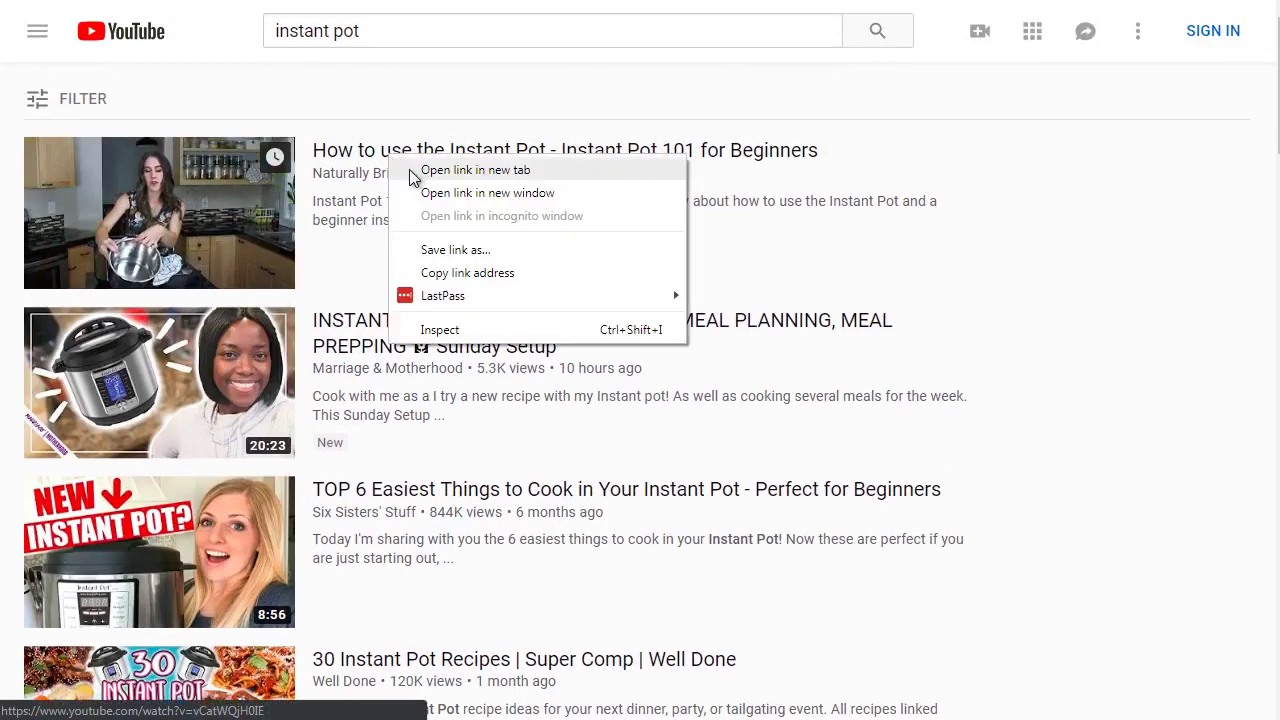
{"action": "left_click", "coordinate": [424, 172]}
{"action": "right_click", "coordinate": [381, 330]}
{"action": "left_click", "coordinate": [427, 345]}
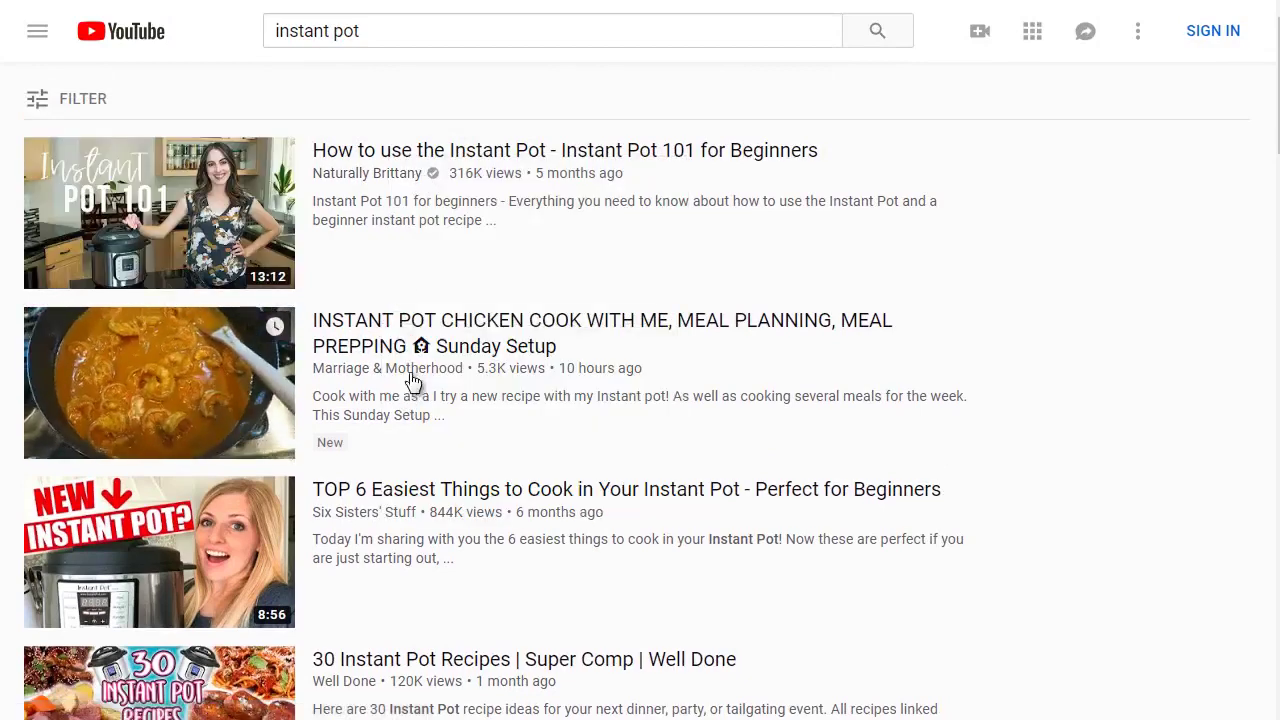
{"action": "right_click", "coordinate": [388, 482]}
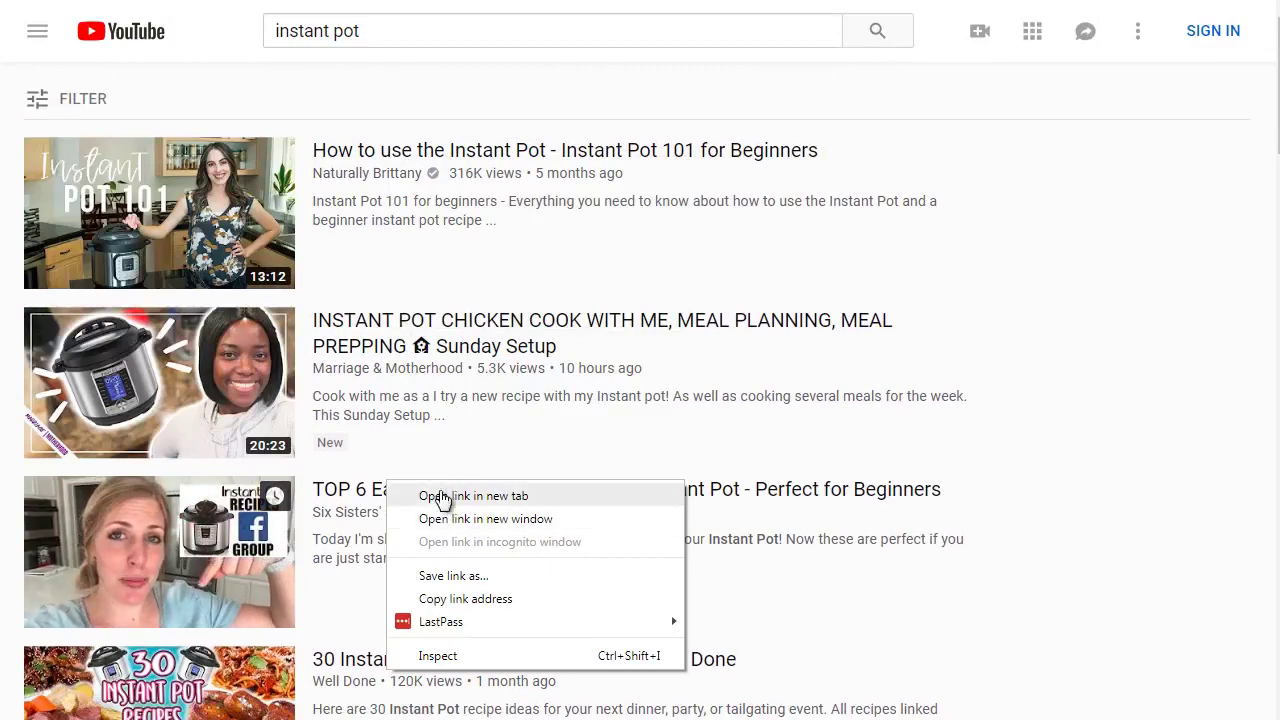
{"action": "left_click", "coordinate": [447, 495]}
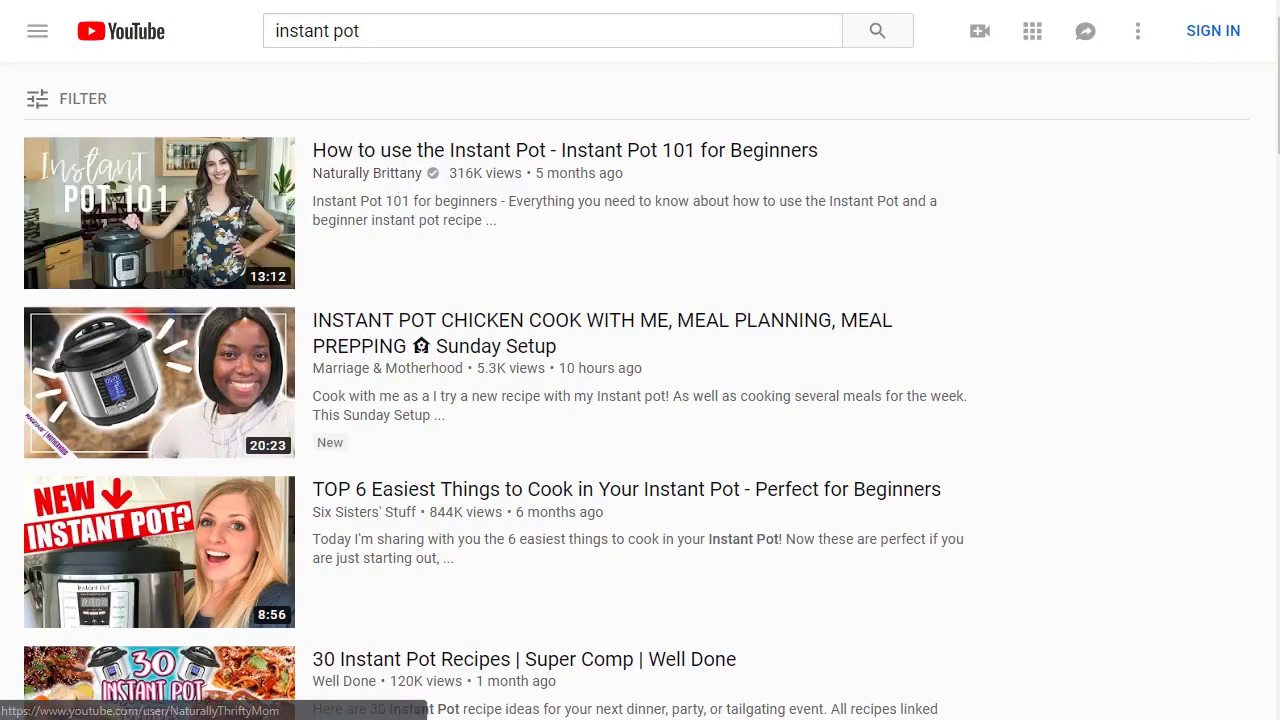
- Switch to the opened "How to use the Instant Pot" video and pause it at about 0:07, muted, once the ad has played
{"action": "key", "text": "ctrl+Tab"}
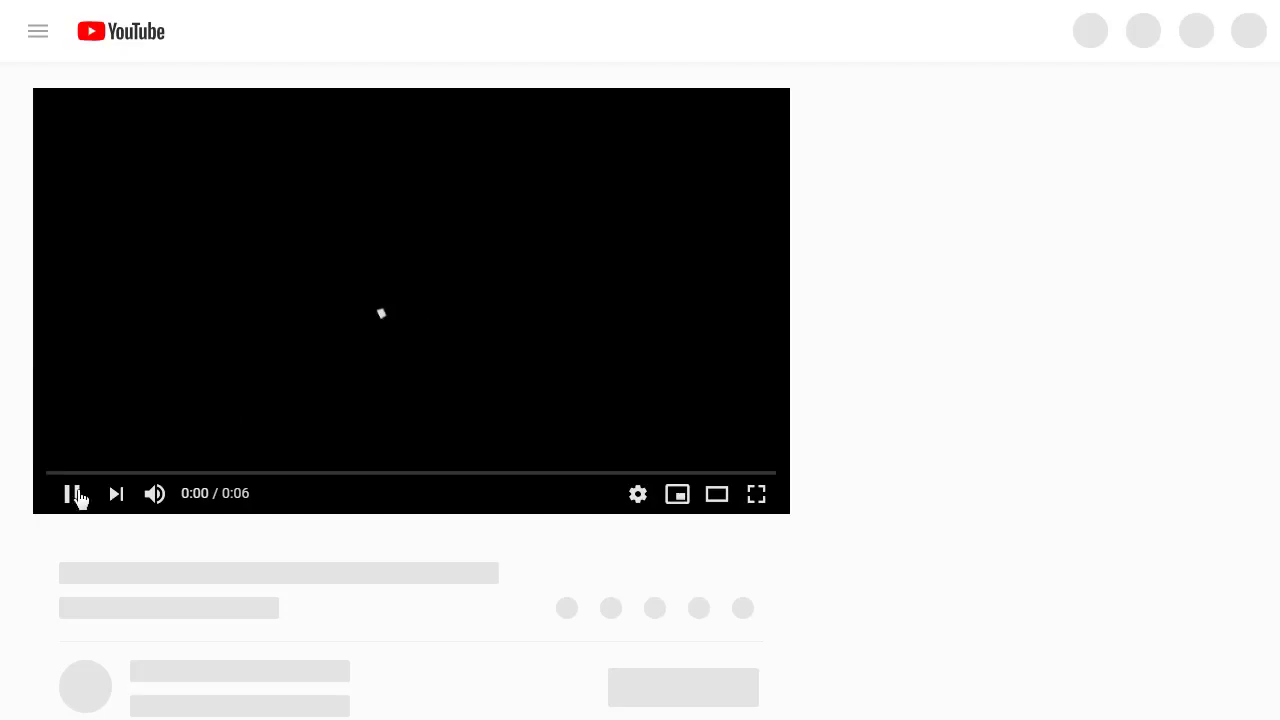
{"action": "left_click", "coordinate": [72, 494]}
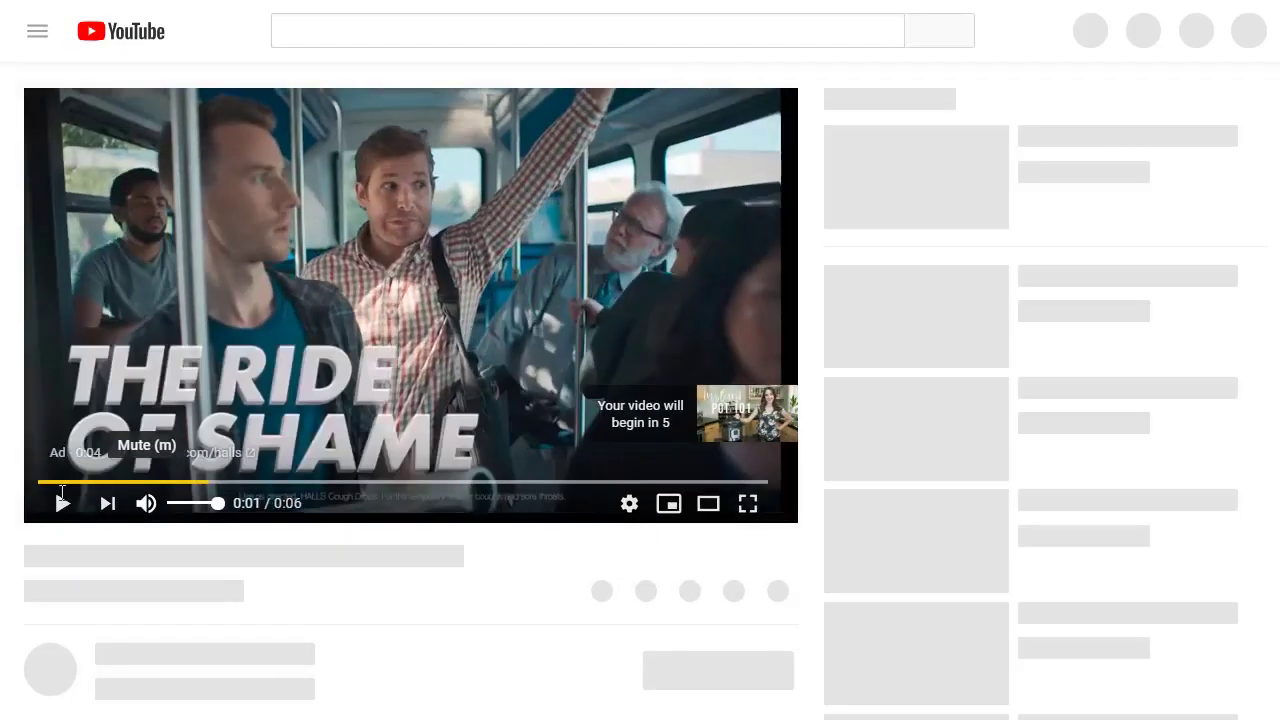
{"action": "left_click", "coordinate": [62, 495]}
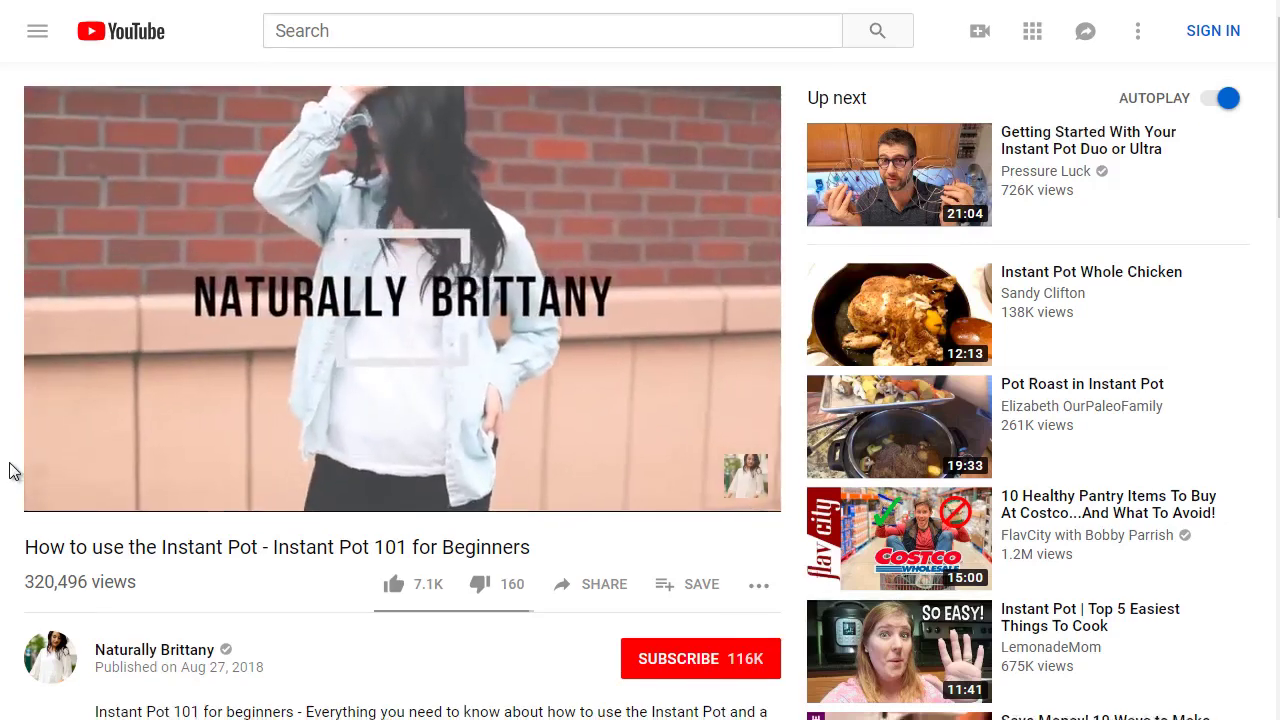
{"action": "scroll", "coordinate": [10, 465], "scroll_direction": "down", "scroll_amount": 1}
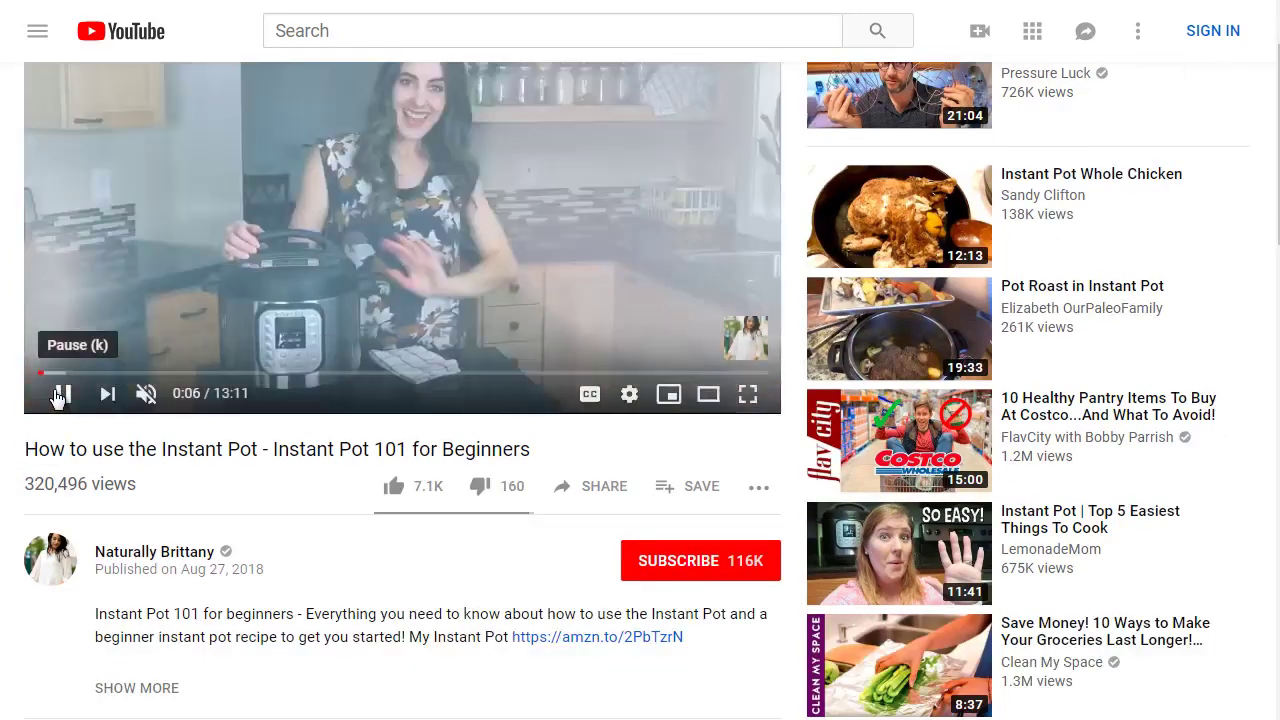
{"action": "left_click", "coordinate": [56, 395]}
{"action": "left_click", "coordinate": [57, 397]}
{"action": "left_click", "coordinate": [57, 396]}
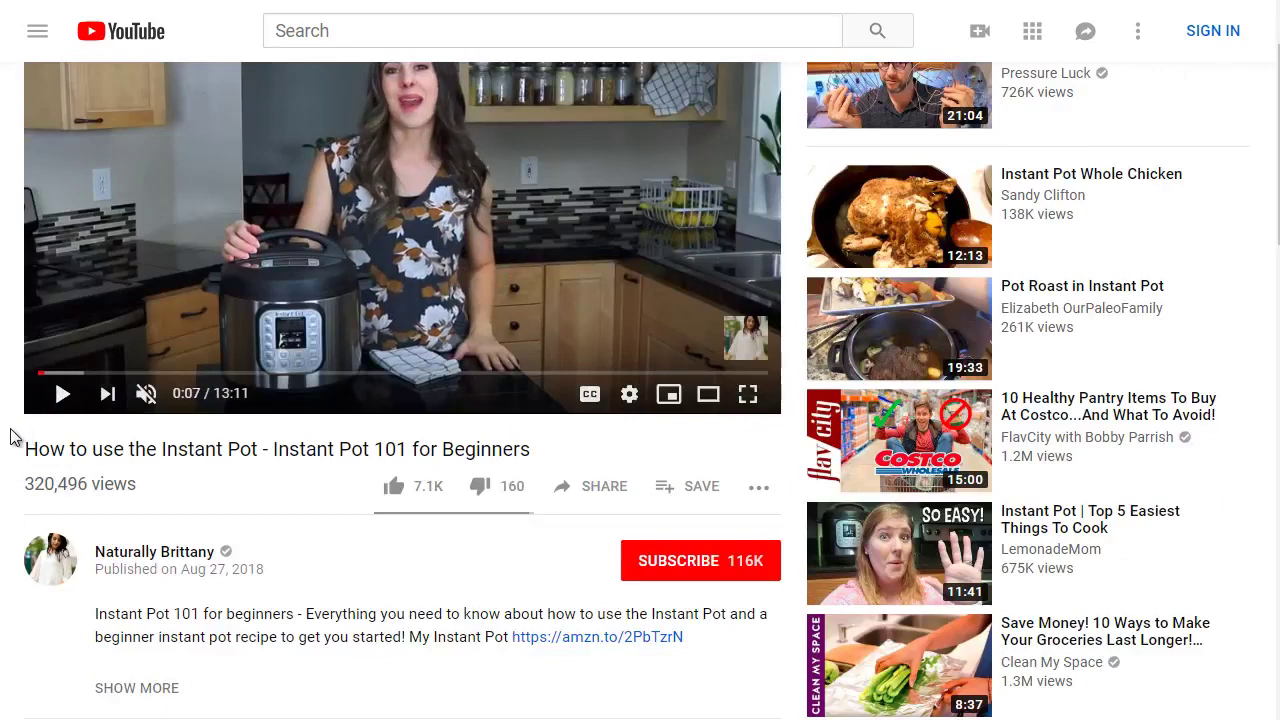
- Copy the video title "How to use the Instant Pot - Instant Pot 101 for Beginners" into a blank text document
{"action": "scroll", "coordinate": [12, 437], "scroll_direction": "down", "scroll_amount": 1}
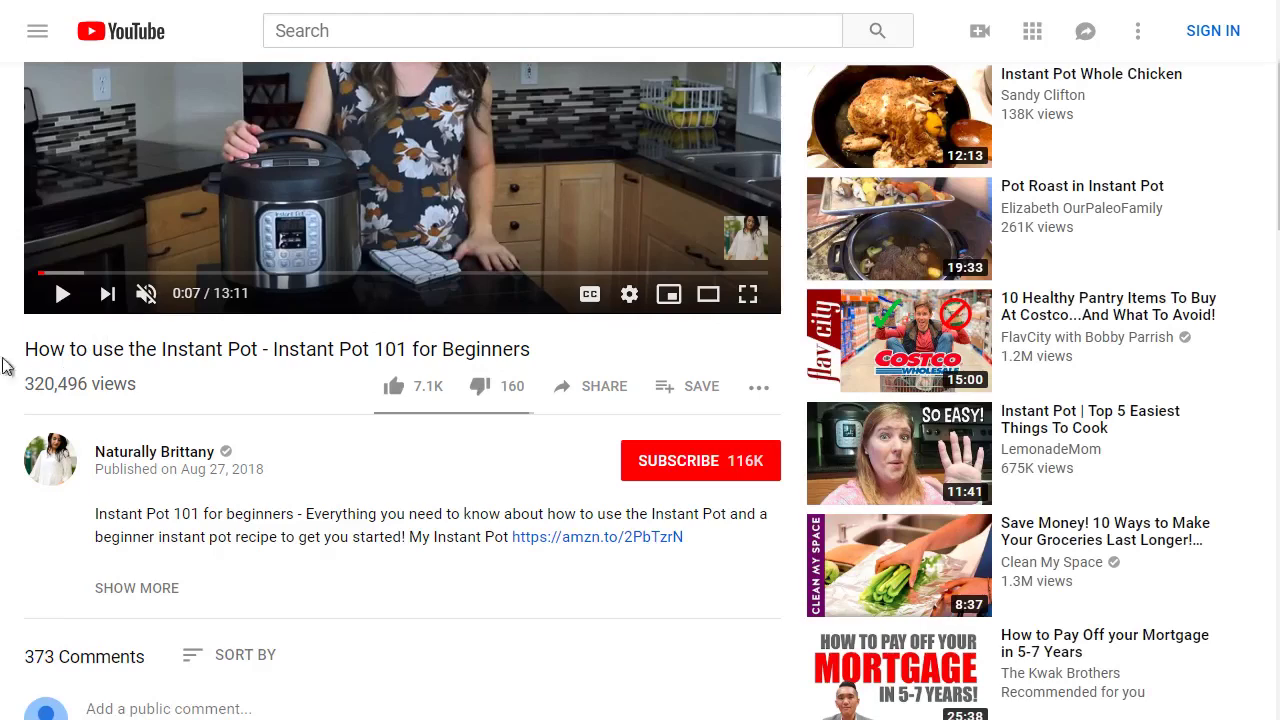
{"action": "scroll", "coordinate": [10, 378], "scroll_direction": "up", "scroll_amount": 2}
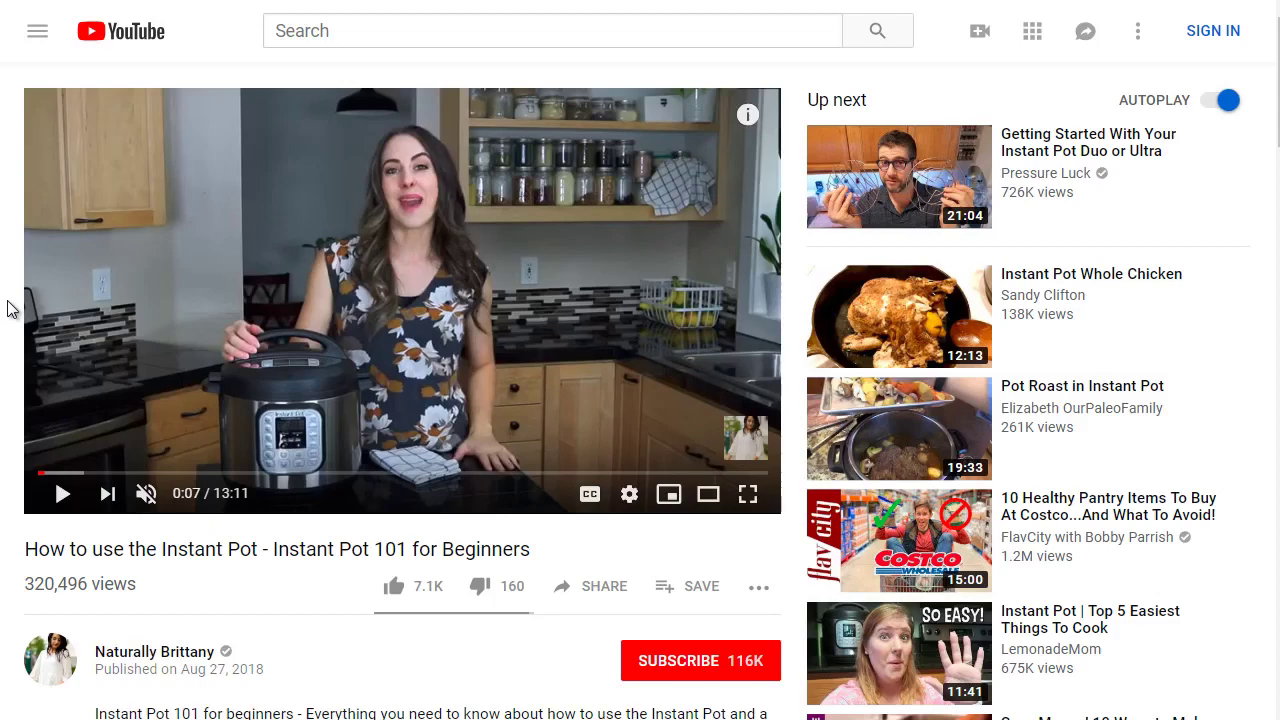
{"action": "scroll", "coordinate": [8, 308], "scroll_direction": "down", "scroll_amount": 1}
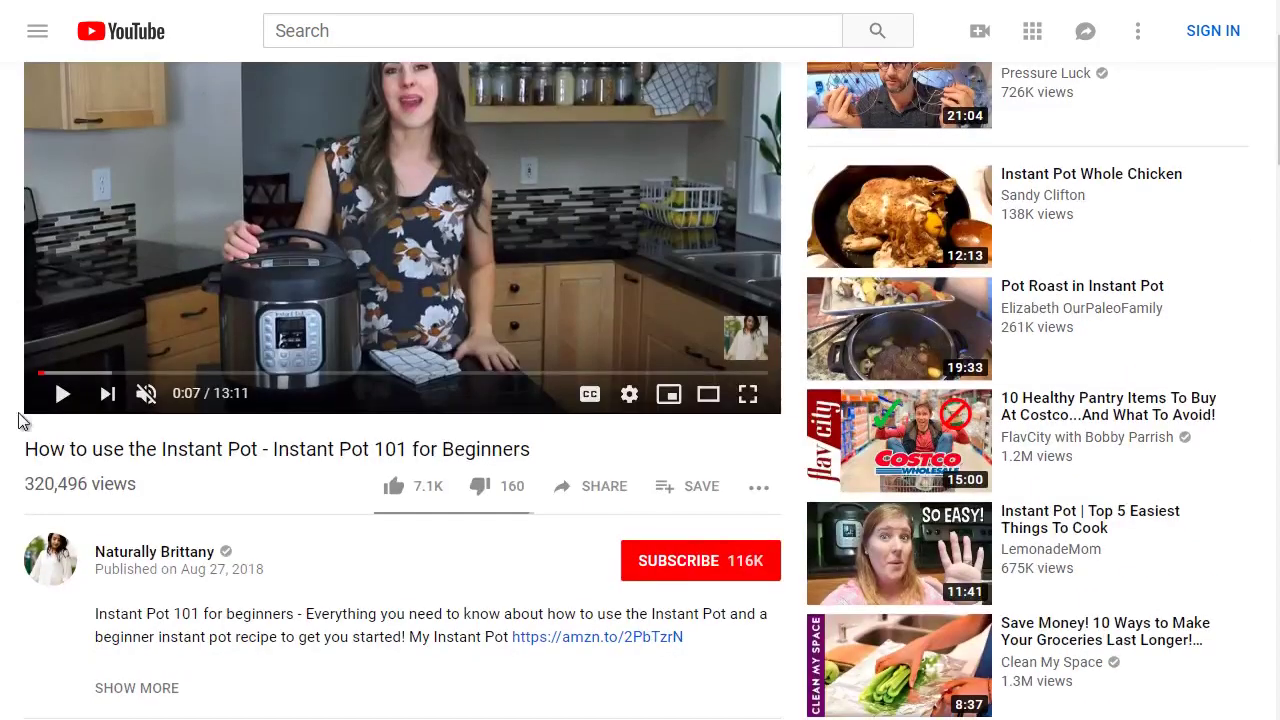
{"action": "left_click_drag", "start_coordinate": [28, 449], "coordinate": [536, 452]}
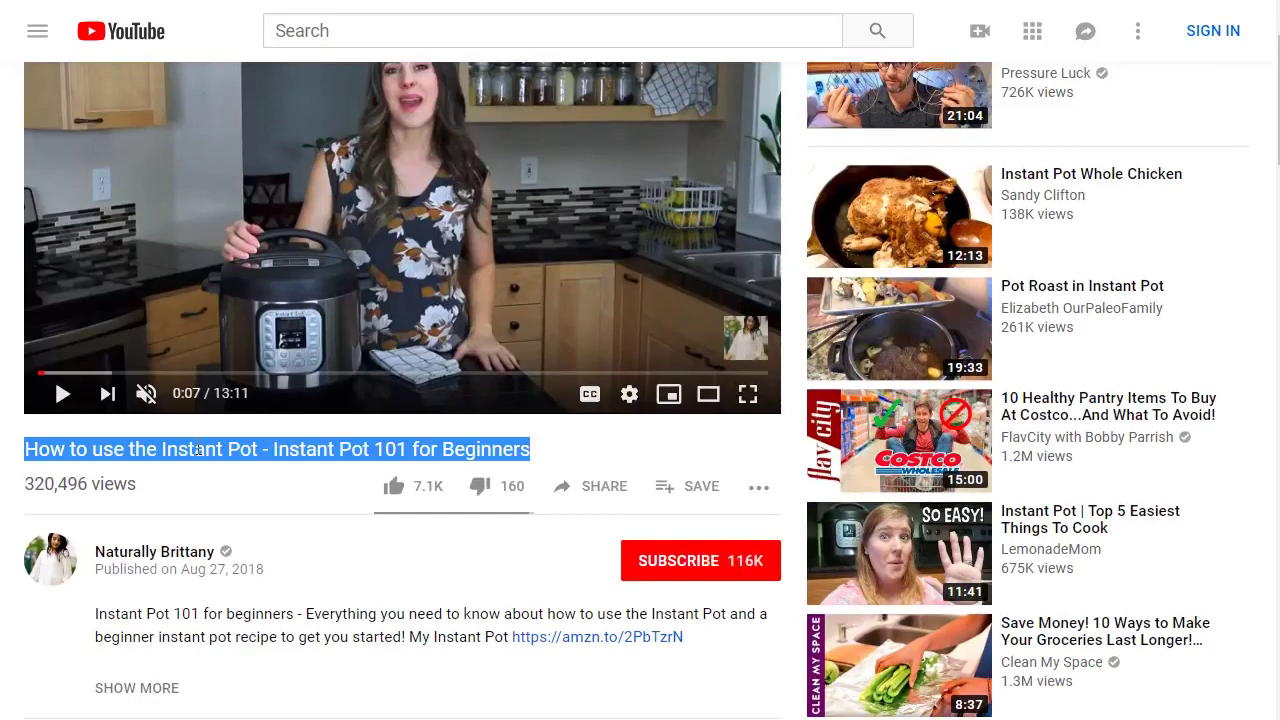
{"action": "right_click", "coordinate": [252, 463]}
{"action": "left_click", "coordinate": [290, 474]}
{"action": "key", "text": "super"}
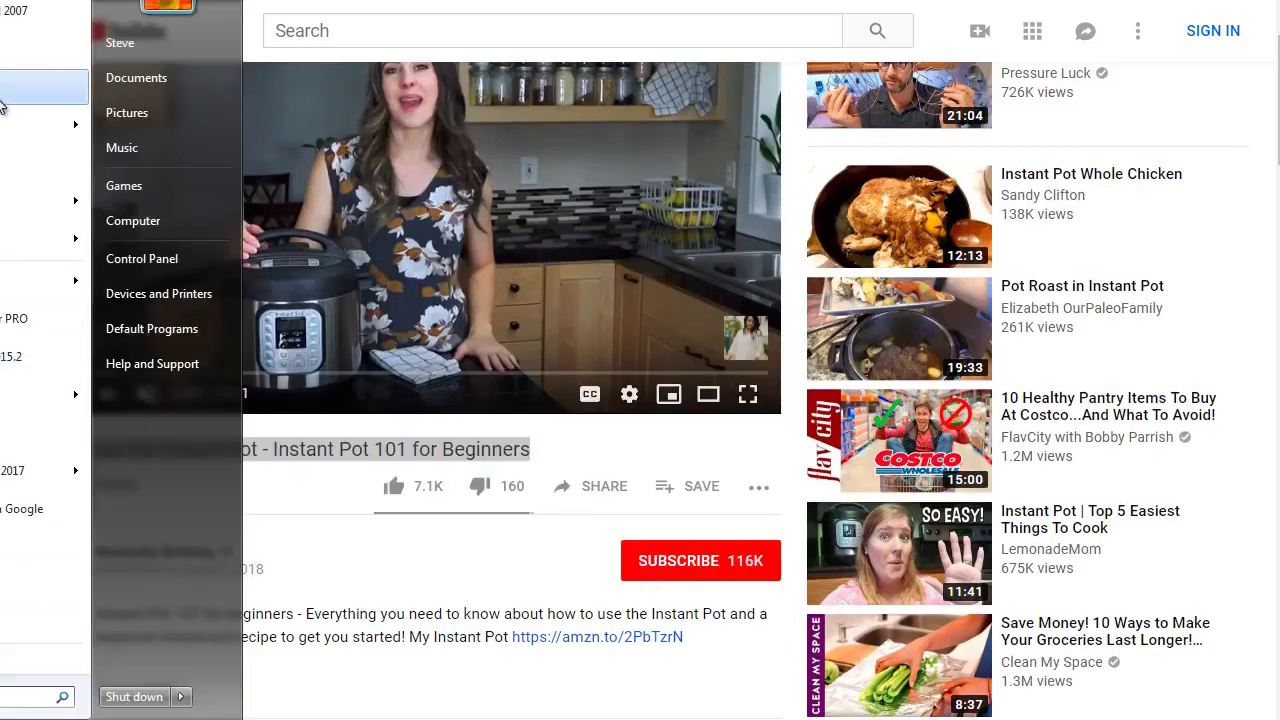
{"action": "left_click", "coordinate": [45, 93]}
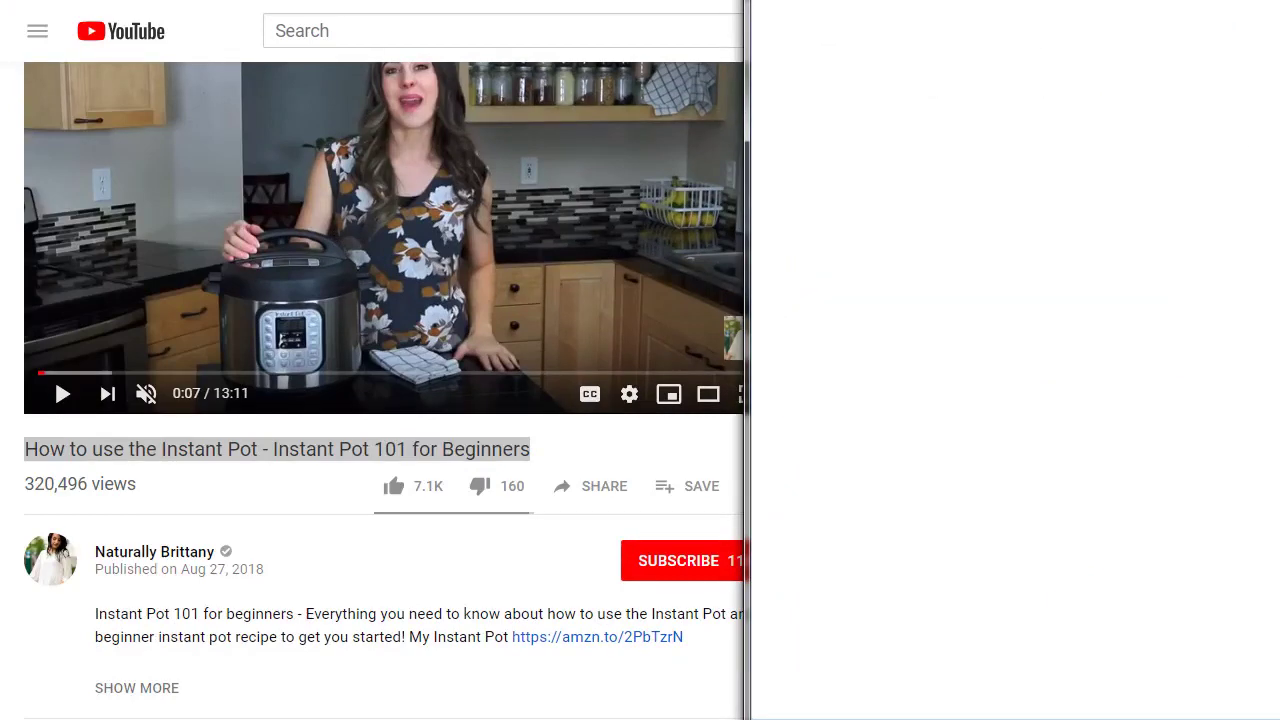
{"action": "key", "text": "ctrl+v"}
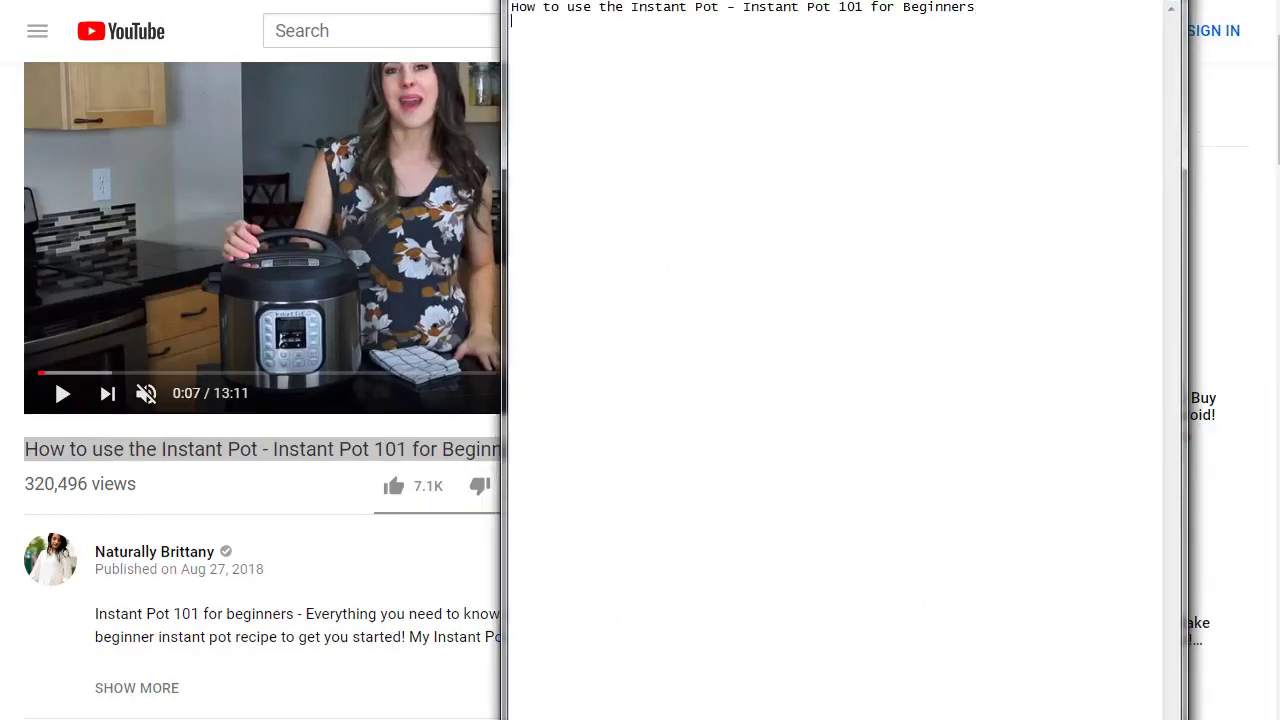
- Copy the expanded description from its start through the Instant Pot Yogurt Recipe link into the text document below the title, ending with a "========" line
{"action": "left_click", "coordinate": [281, 510]}
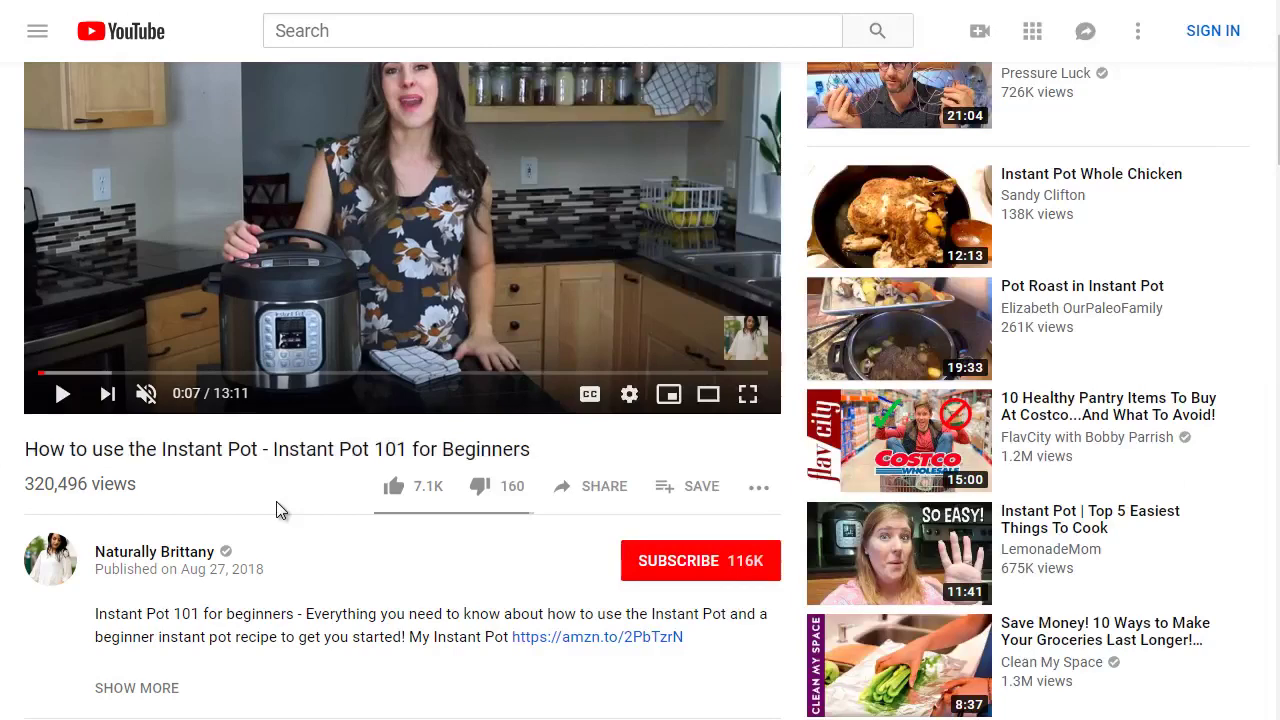
{"action": "scroll", "coordinate": [281, 510], "scroll_direction": "down", "scroll_amount": 2}
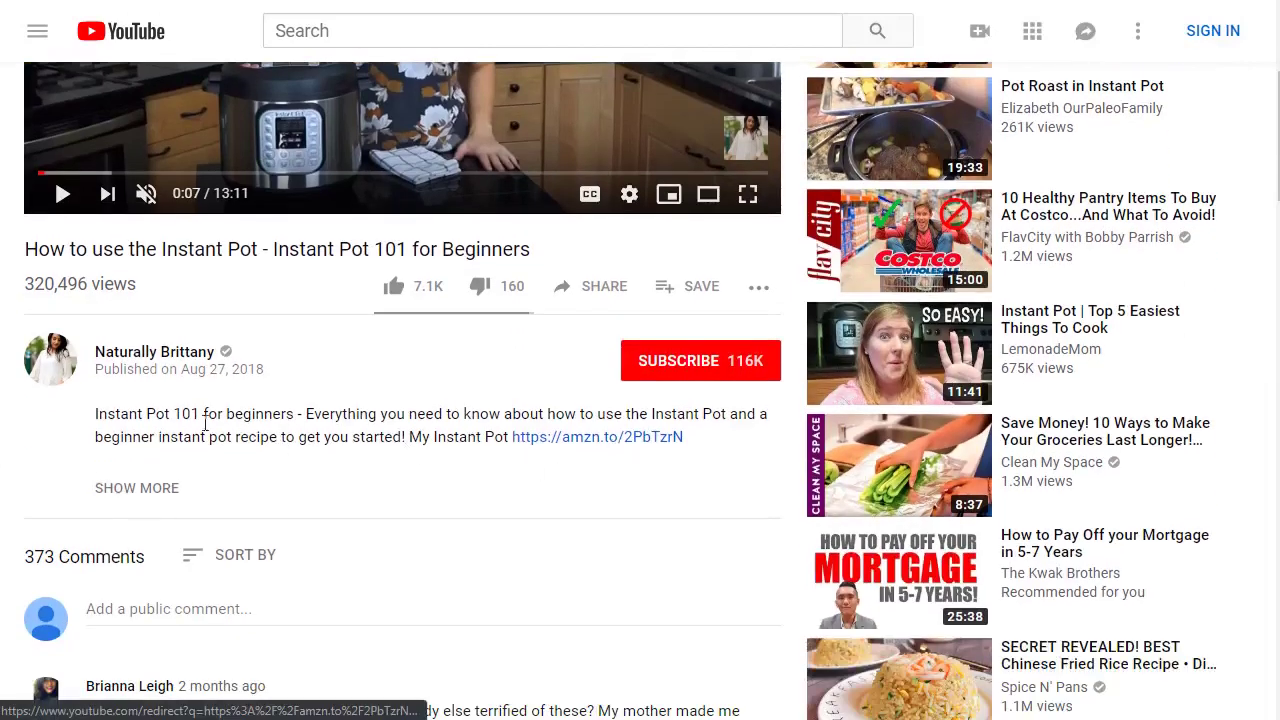
{"action": "left_click", "coordinate": [110, 489]}
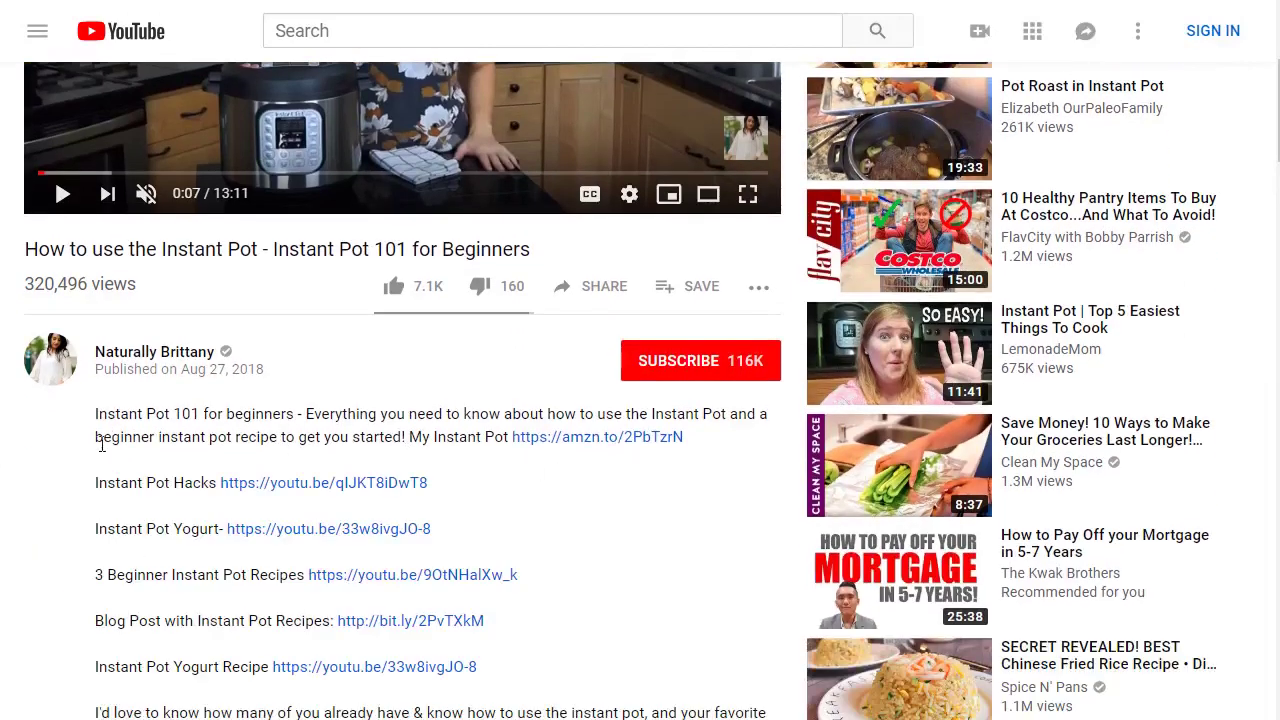
{"action": "left_click_drag", "start_coordinate": [95, 414], "coordinate": [712, 451]}
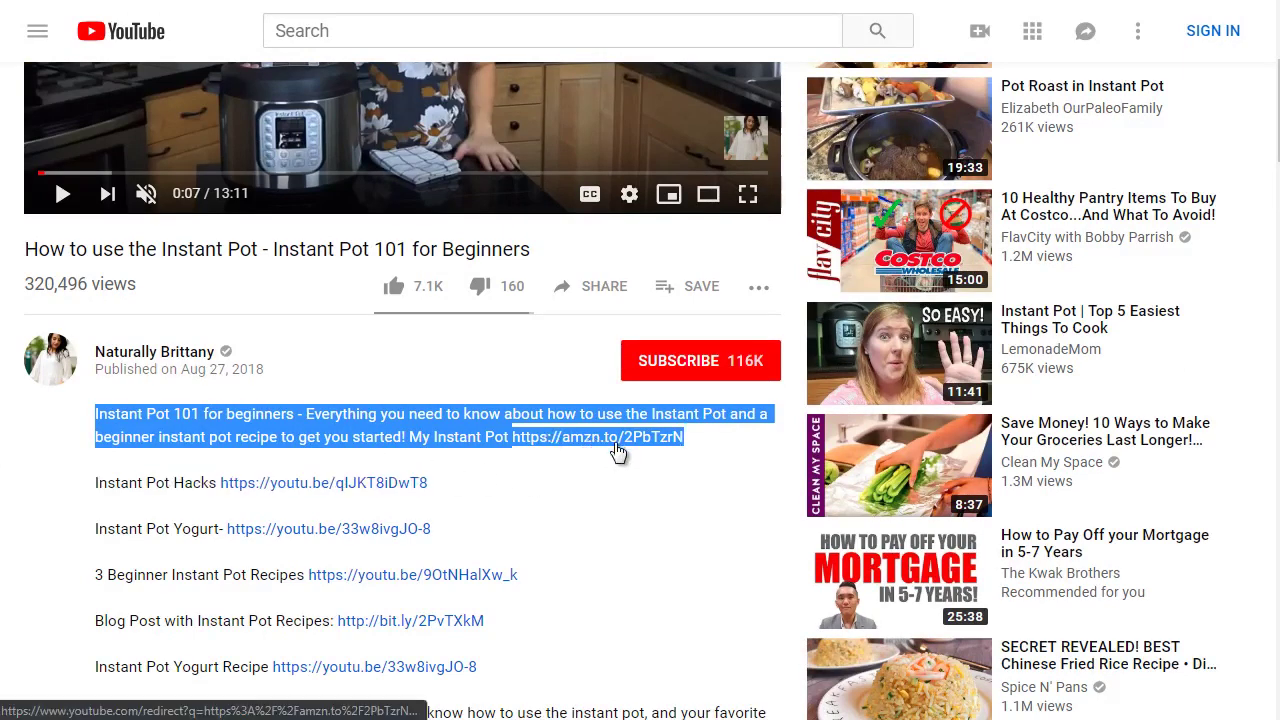
{"action": "scroll", "coordinate": [346, 357], "scroll_direction": "down", "scroll_amount": 1}
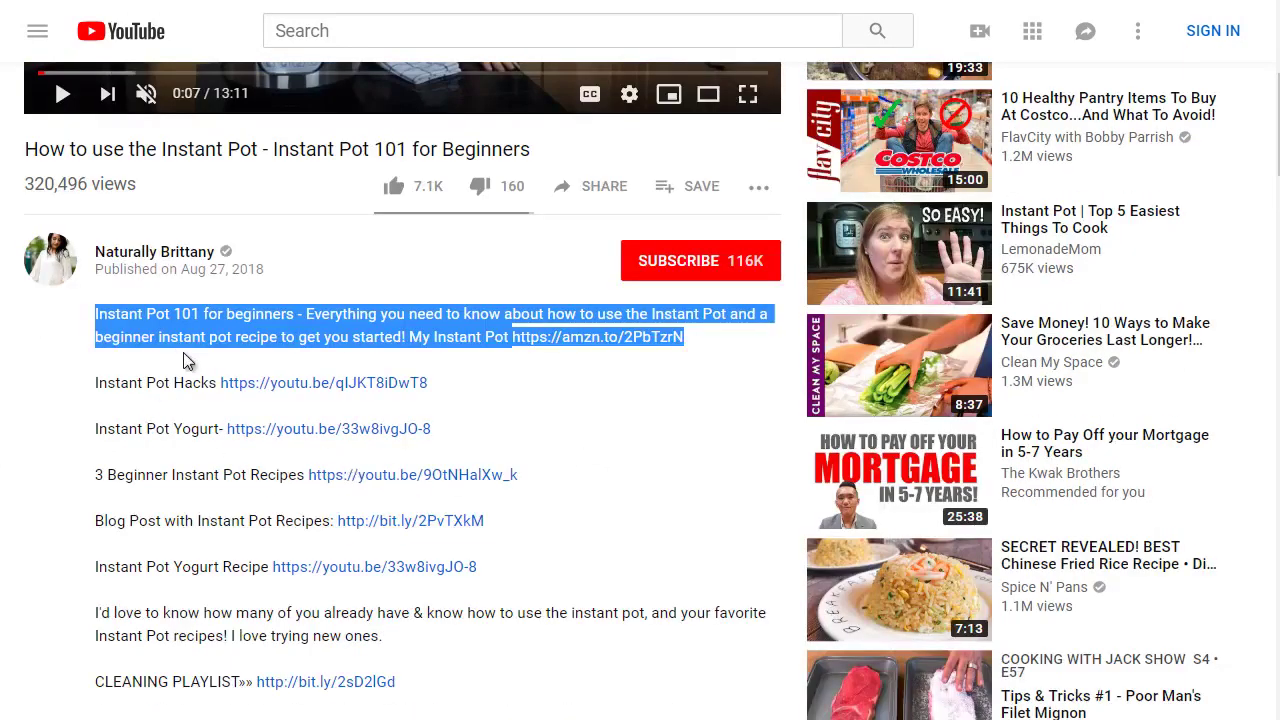
{"action": "left_click", "coordinate": [480, 430], "text": "shift"}
{"action": "scroll", "coordinate": [480, 430], "scroll_direction": "down", "scroll_amount": 1}
{"action": "left_click", "coordinate": [503, 480], "text": "shift"}
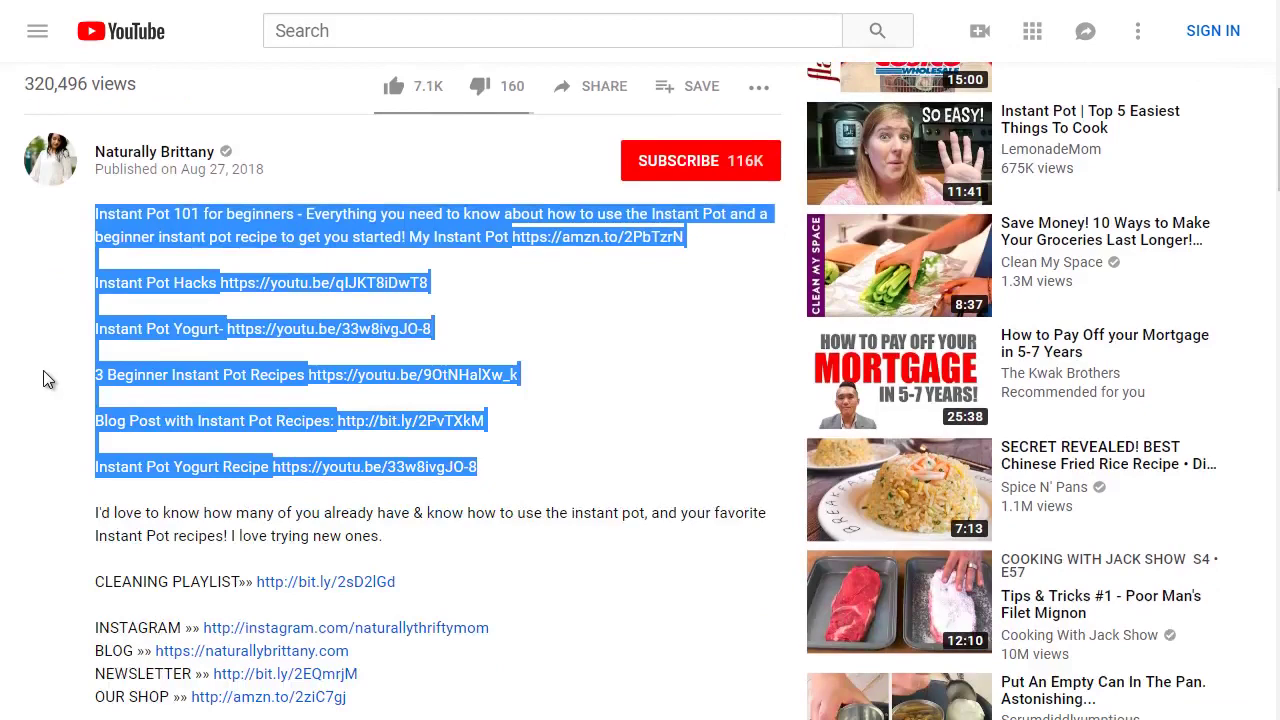
{"action": "left_click", "coordinate": [149, 232]}
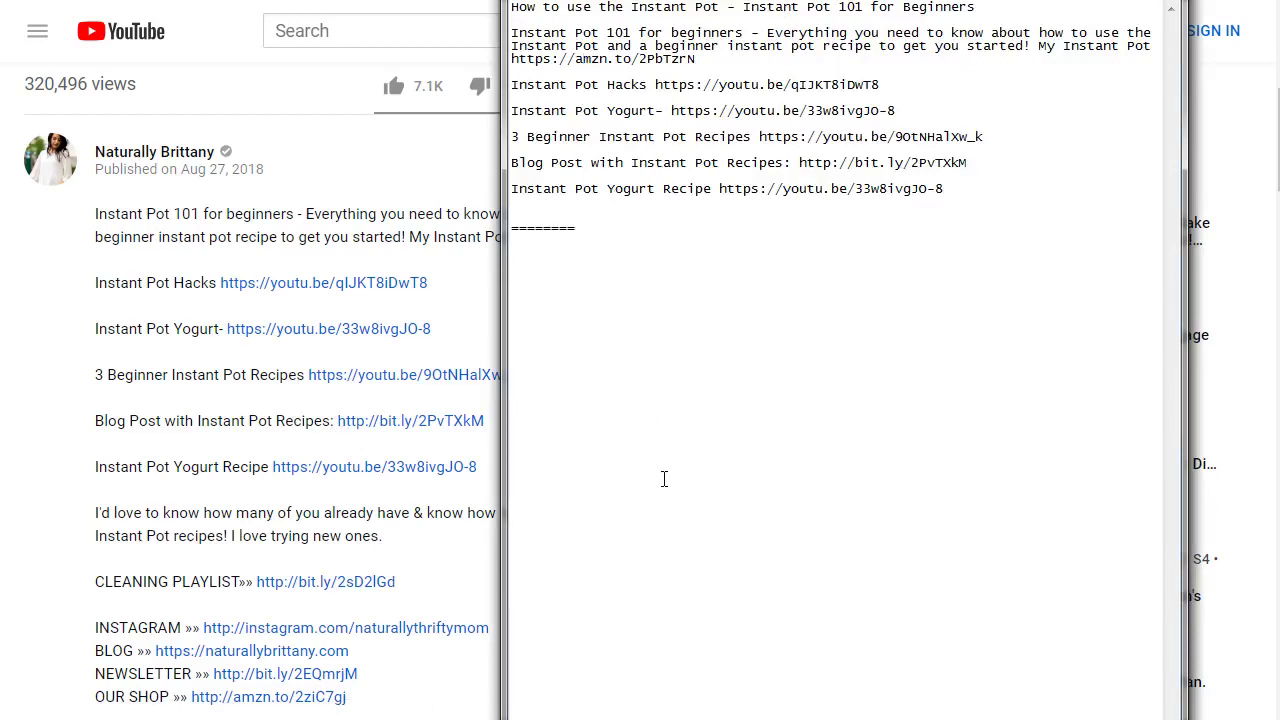
- Examine the rest of the video's description and its comments, and check which additional video actions are available
{"action": "left_click", "coordinate": [78, 294]}
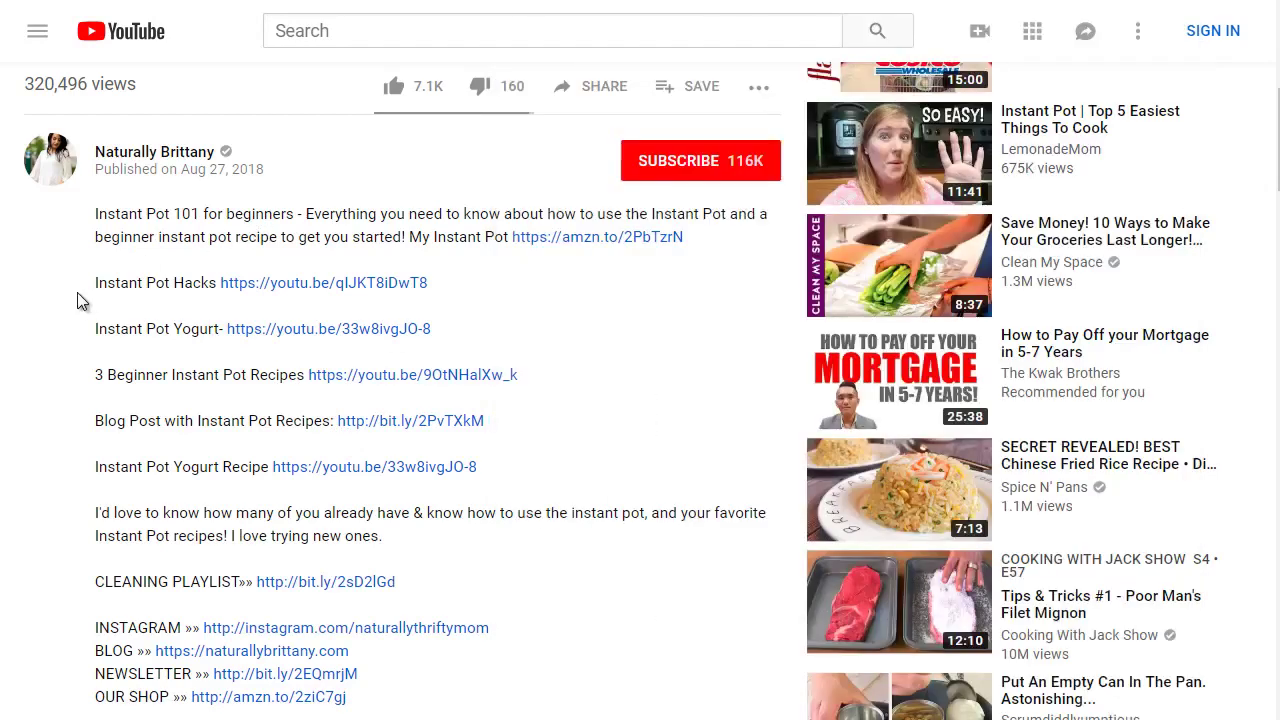
{"action": "scroll", "coordinate": [78, 296], "scroll_direction": "down", "scroll_amount": 3}
{"action": "scroll", "coordinate": [78, 290], "scroll_direction": "down", "scroll_amount": 8}
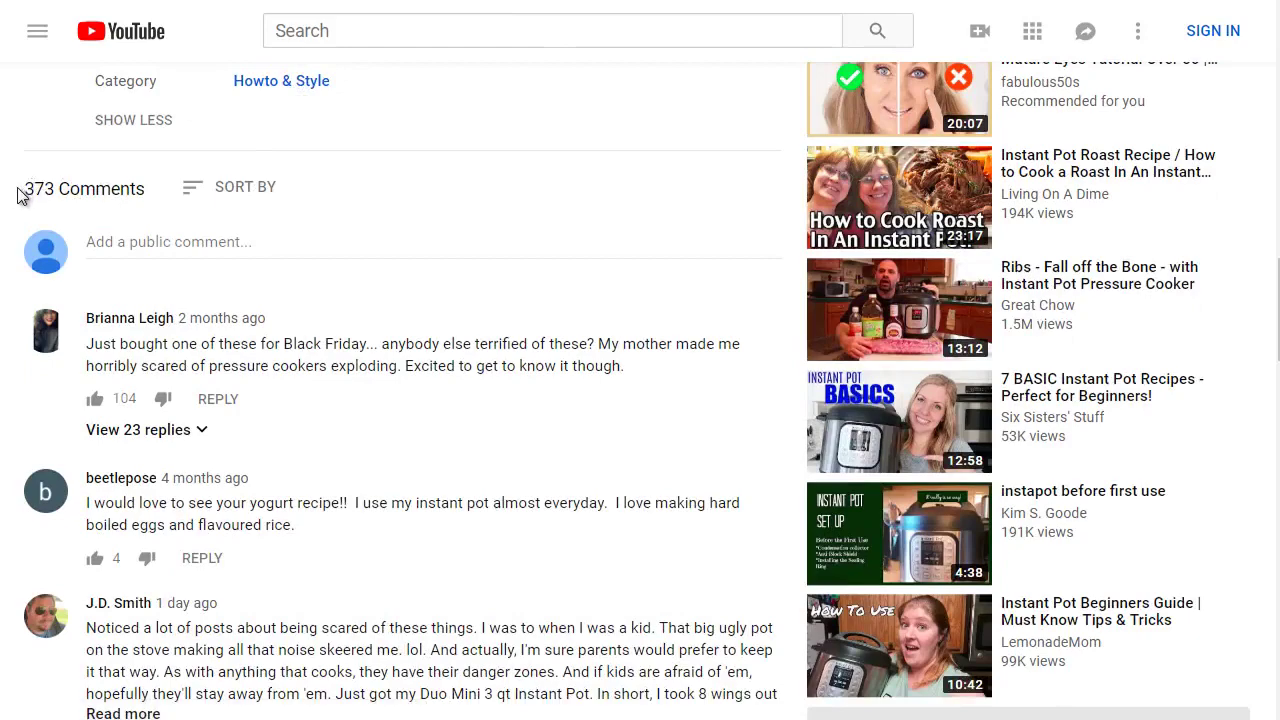
{"action": "scroll", "coordinate": [17, 190], "scroll_direction": "up", "scroll_amount": 6}
{"action": "scroll", "coordinate": [17, 190], "scroll_direction": "up", "scroll_amount": 3}
{"action": "scroll", "coordinate": [17, 194], "scroll_direction": "up", "scroll_amount": 4}
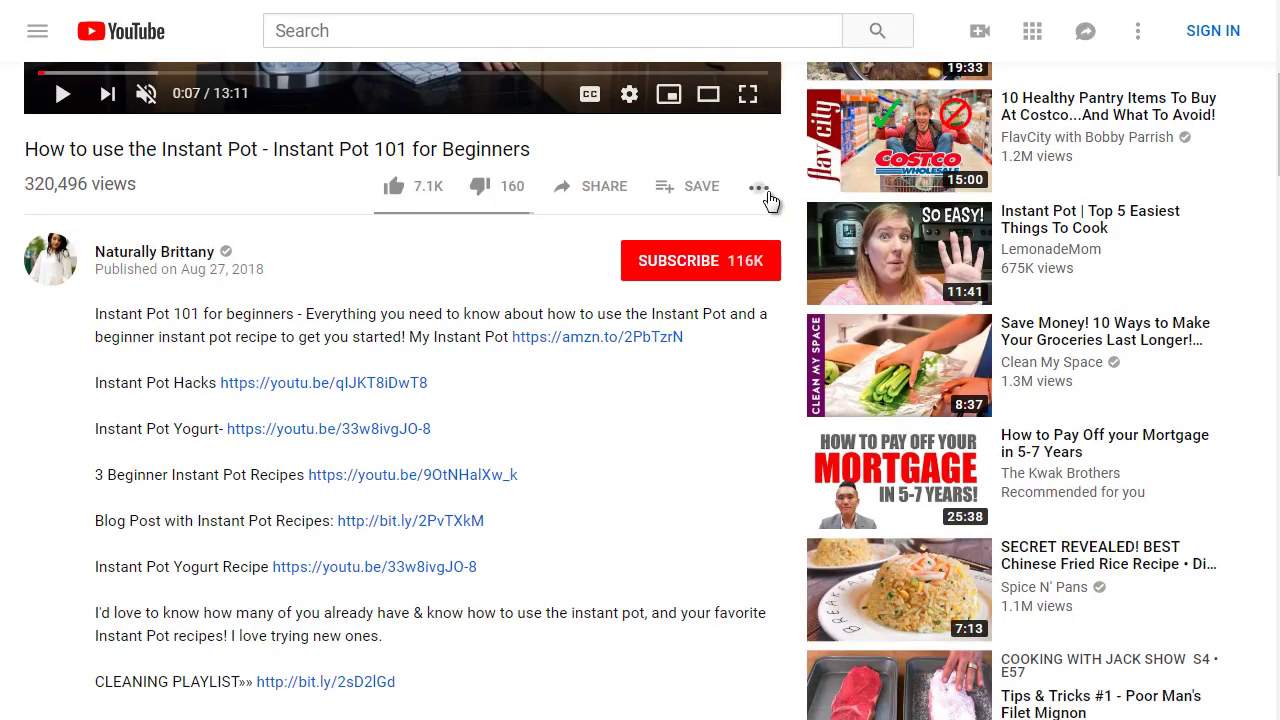
{"action": "left_click", "coordinate": [755, 197]}
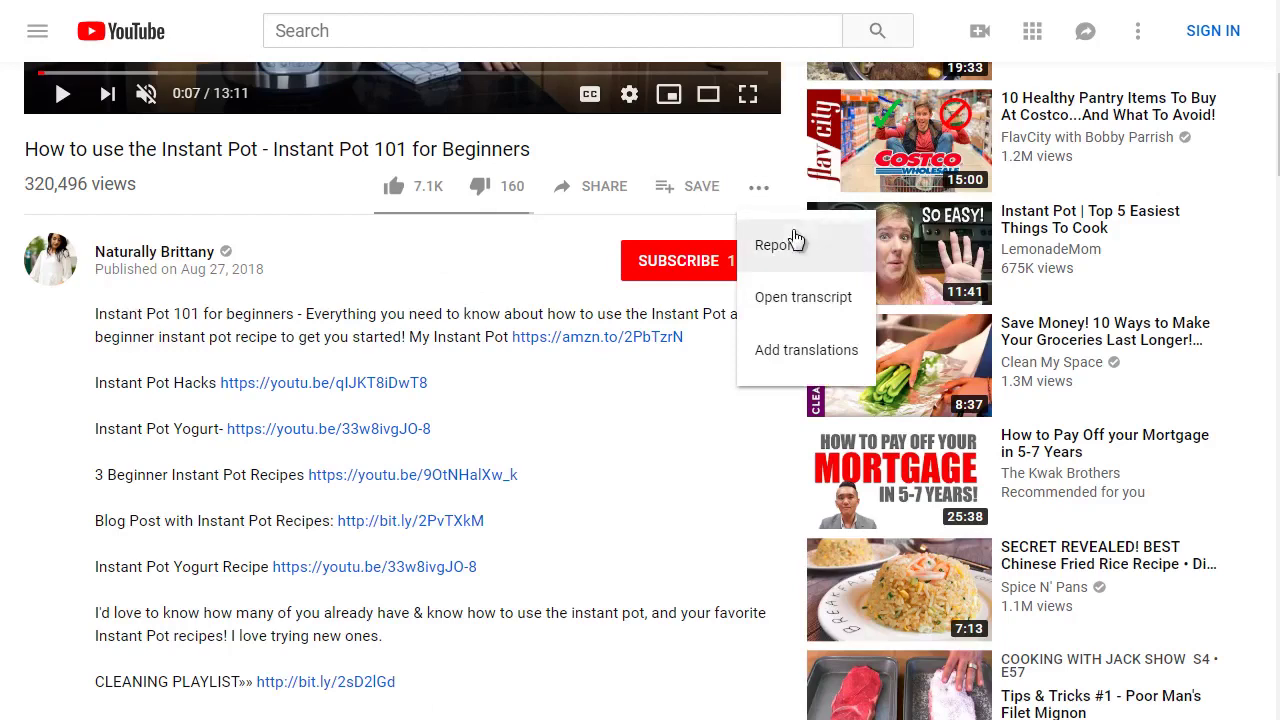
{"action": "left_click", "coordinate": [39, 334]}
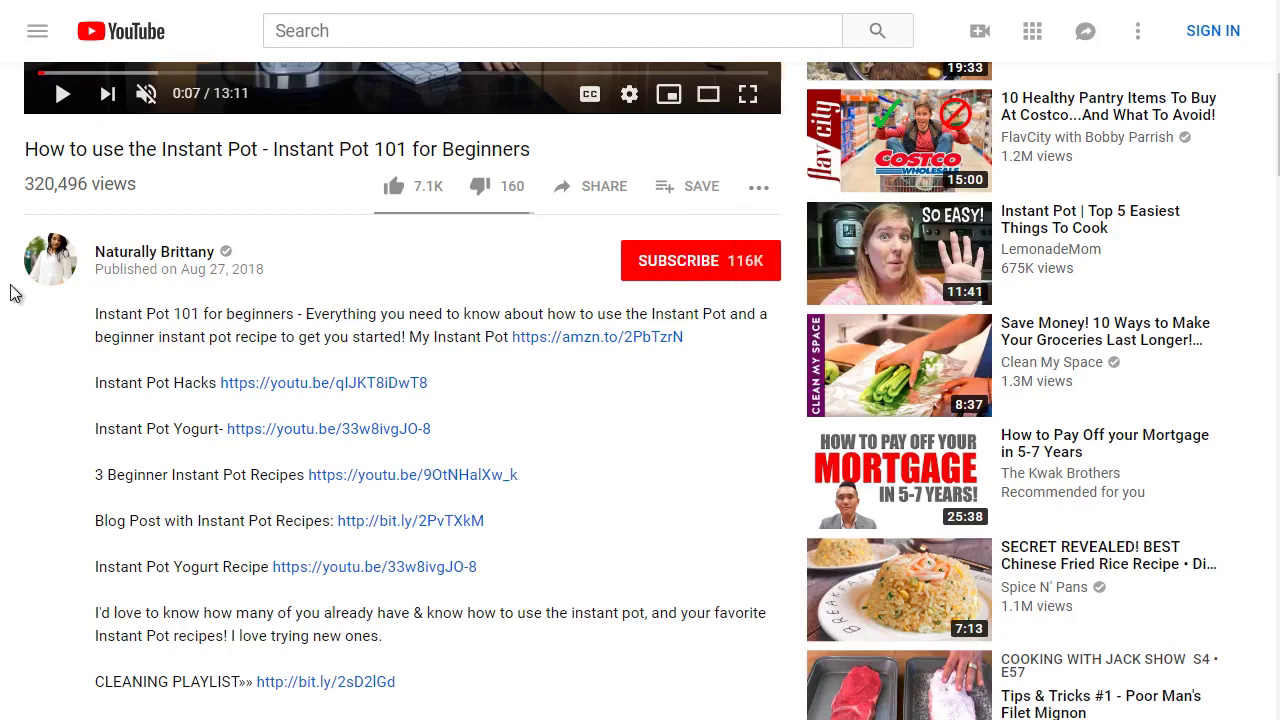
- Open the channel page of the "Instant Pot 101 for Beginners" video in a new tab and pause its featured video
{"action": "scroll", "coordinate": [10, 292], "scroll_direction": "up", "scroll_amount": 1}
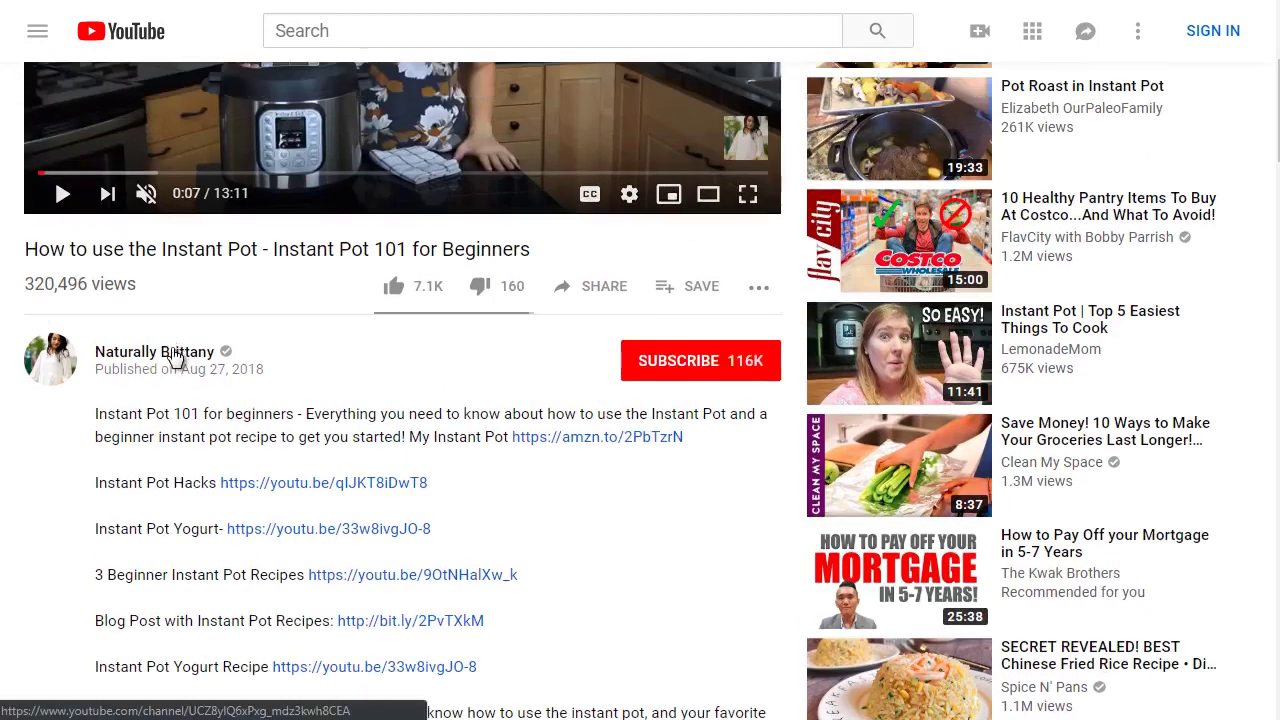
{"action": "right_click", "coordinate": [173, 350]}
{"action": "left_click", "coordinate": [229, 365]}
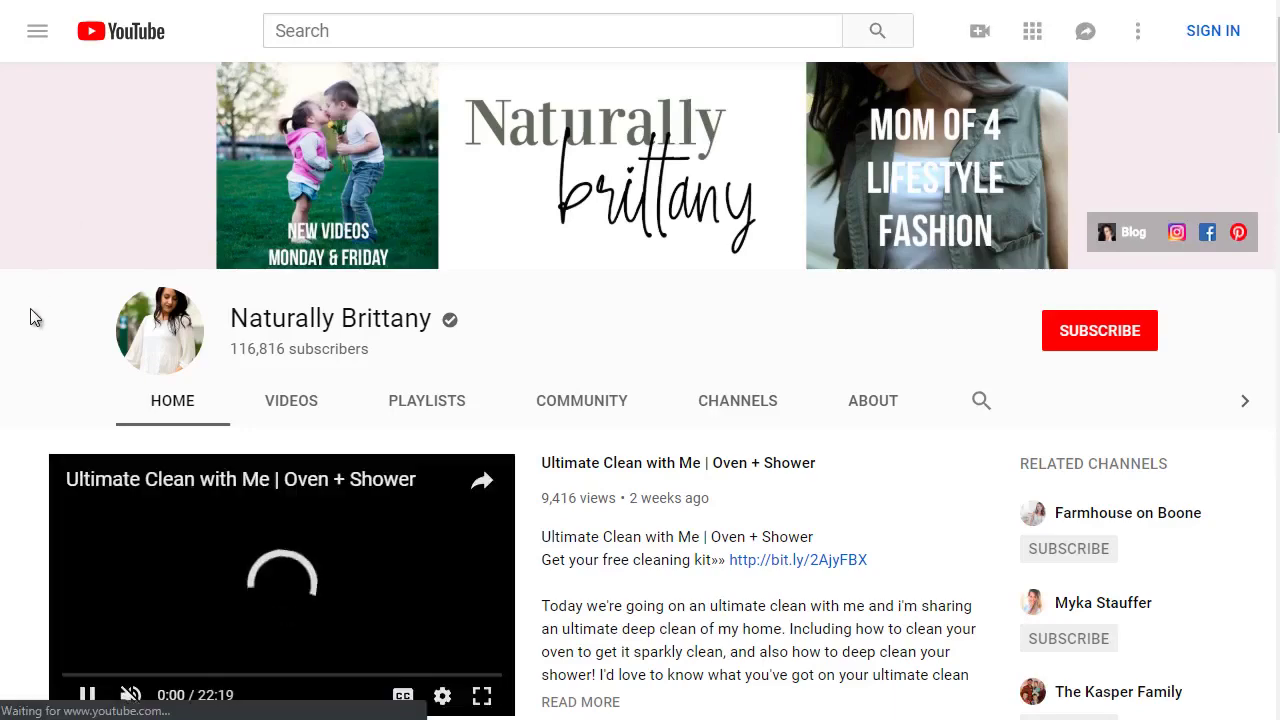
{"action": "scroll", "coordinate": [30, 316], "scroll_direction": "down", "scroll_amount": 1}
{"action": "left_click", "coordinate": [87, 595]}
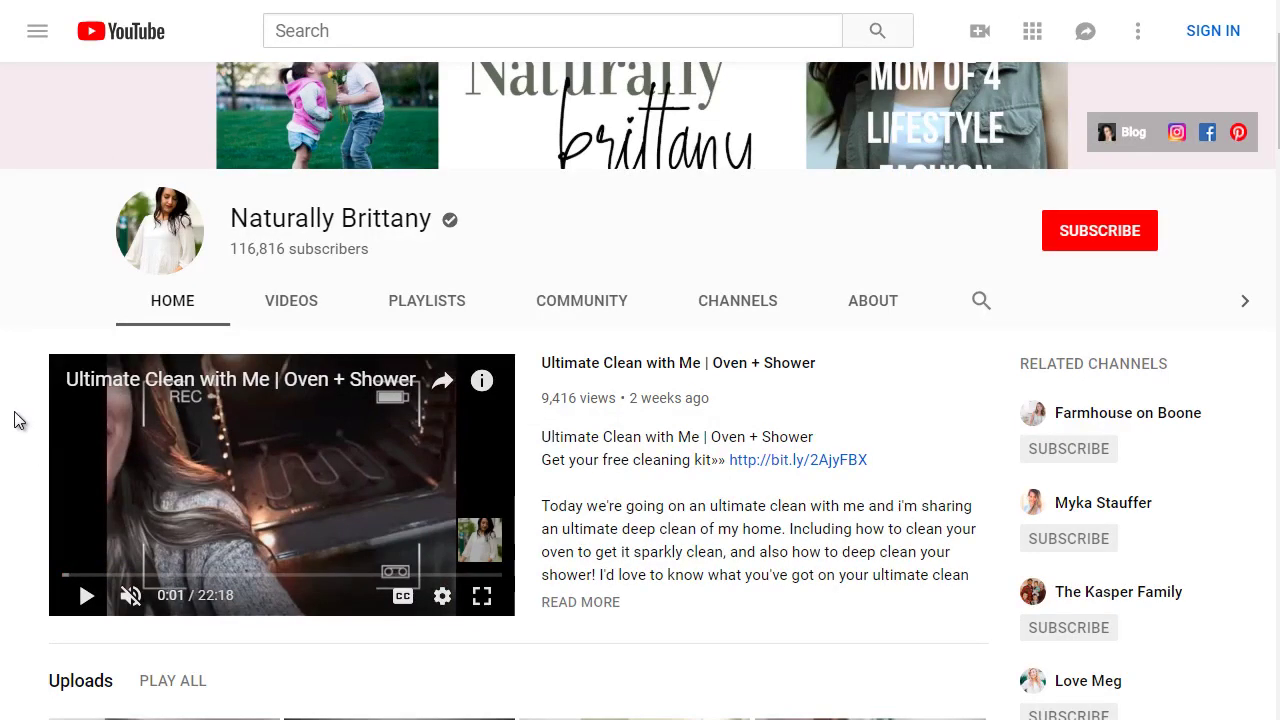
{"action": "scroll", "coordinate": [14, 420], "scroll_direction": "up", "scroll_amount": 1}
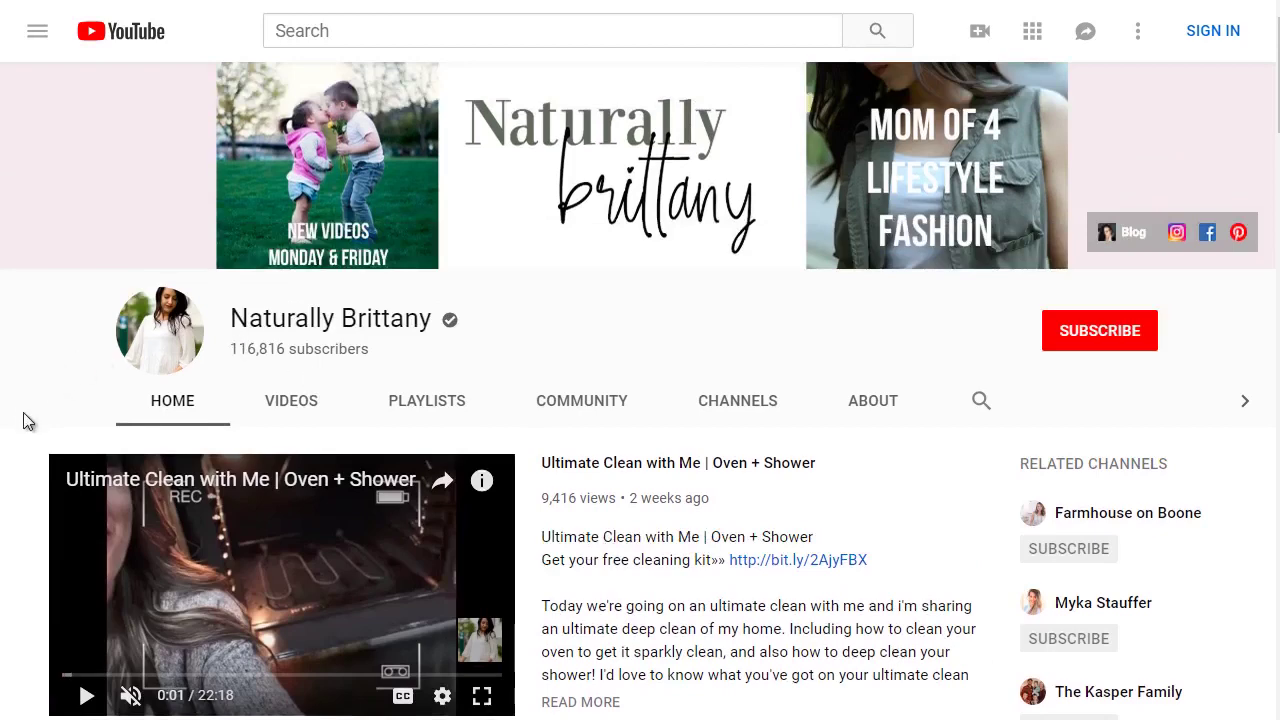
- Show the channel's uploaded videos and examine their topics, view counts and publication dates
{"action": "scroll", "coordinate": [27, 420], "scroll_direction": "down", "scroll_amount": 3}
{"action": "left_click", "coordinate": [302, 206]}
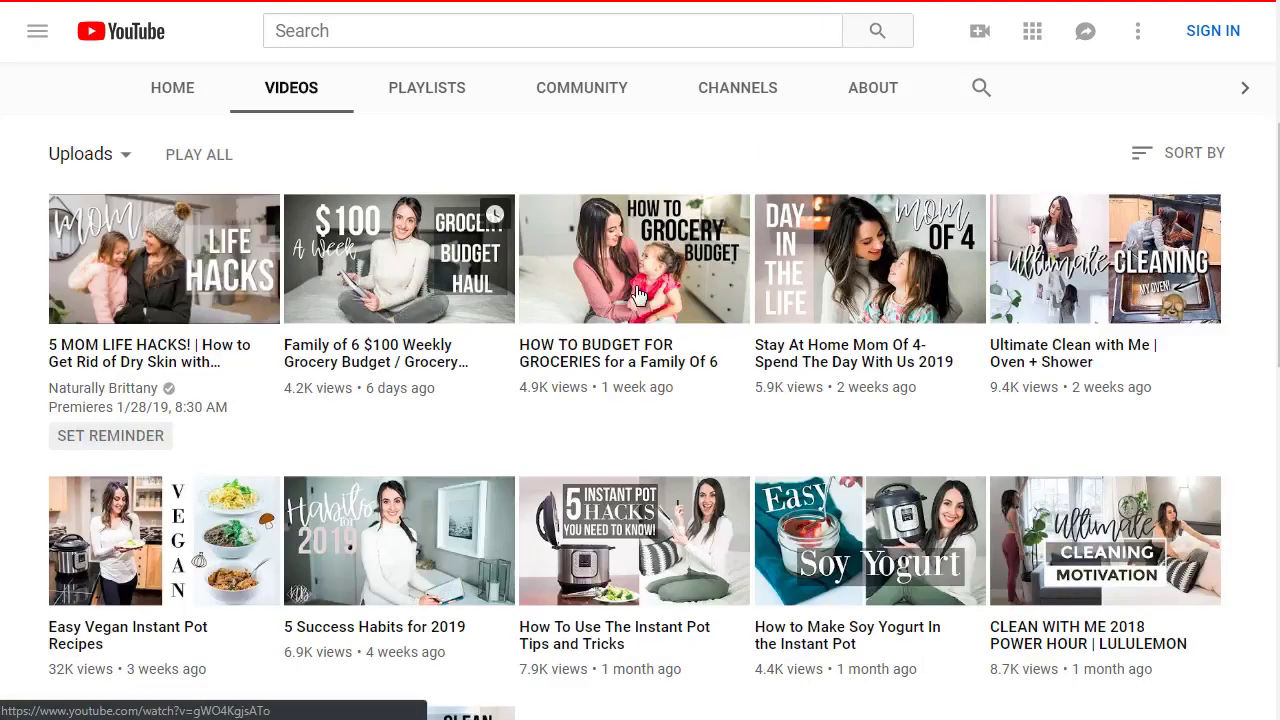
{"action": "scroll", "coordinate": [410, 268], "scroll_direction": "down", "scroll_amount": 1}
{"action": "scroll", "coordinate": [410, 268], "scroll_direction": "down", "scroll_amount": 5}
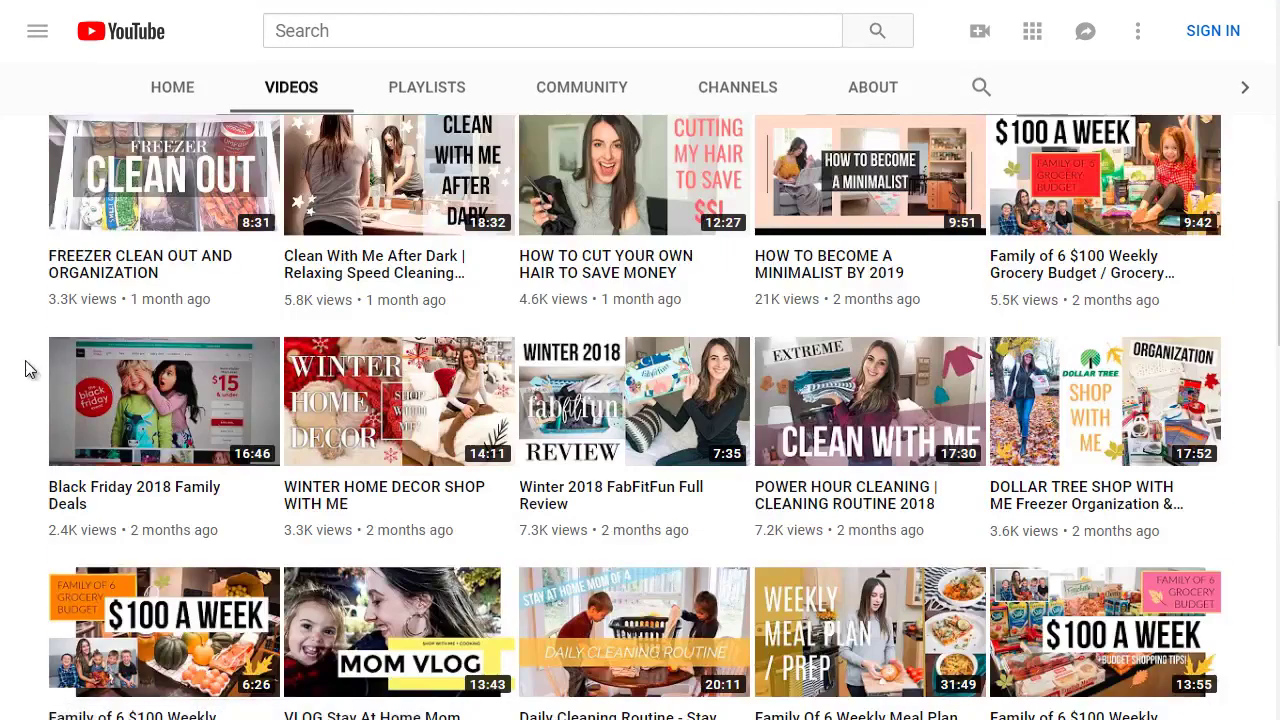
{"action": "scroll", "coordinate": [26, 362], "scroll_direction": "down", "scroll_amount": 1}
{"action": "scroll", "coordinate": [28, 368], "scroll_direction": "down", "scroll_amount": 3}
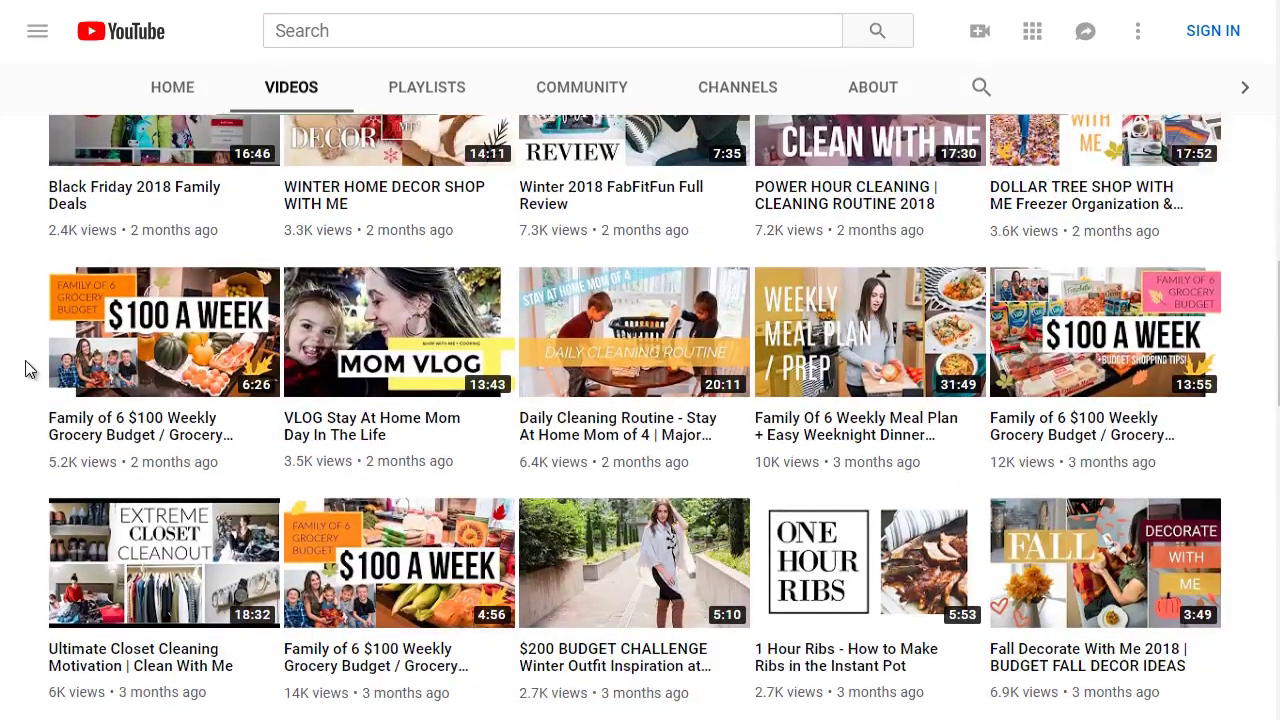
{"action": "scroll", "coordinate": [28, 369], "scroll_direction": "down", "scroll_amount": 2}
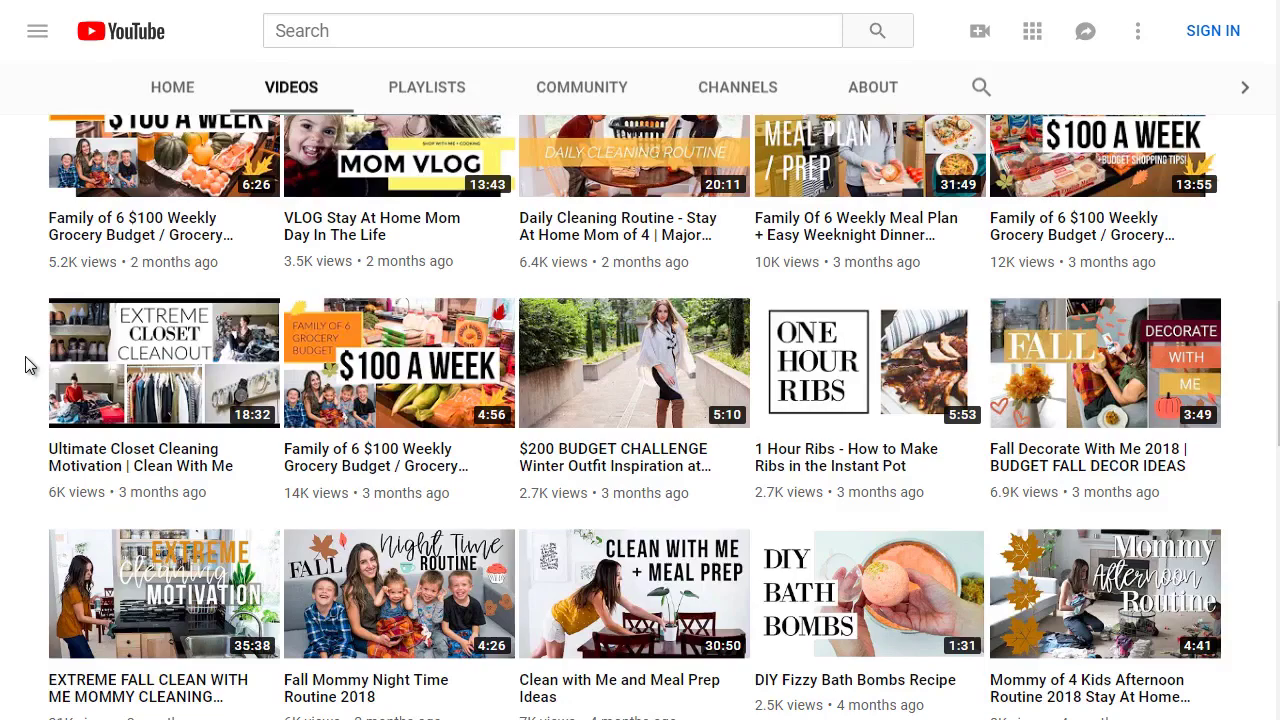
{"action": "scroll", "coordinate": [25, 356], "scroll_direction": "down", "scroll_amount": 4}
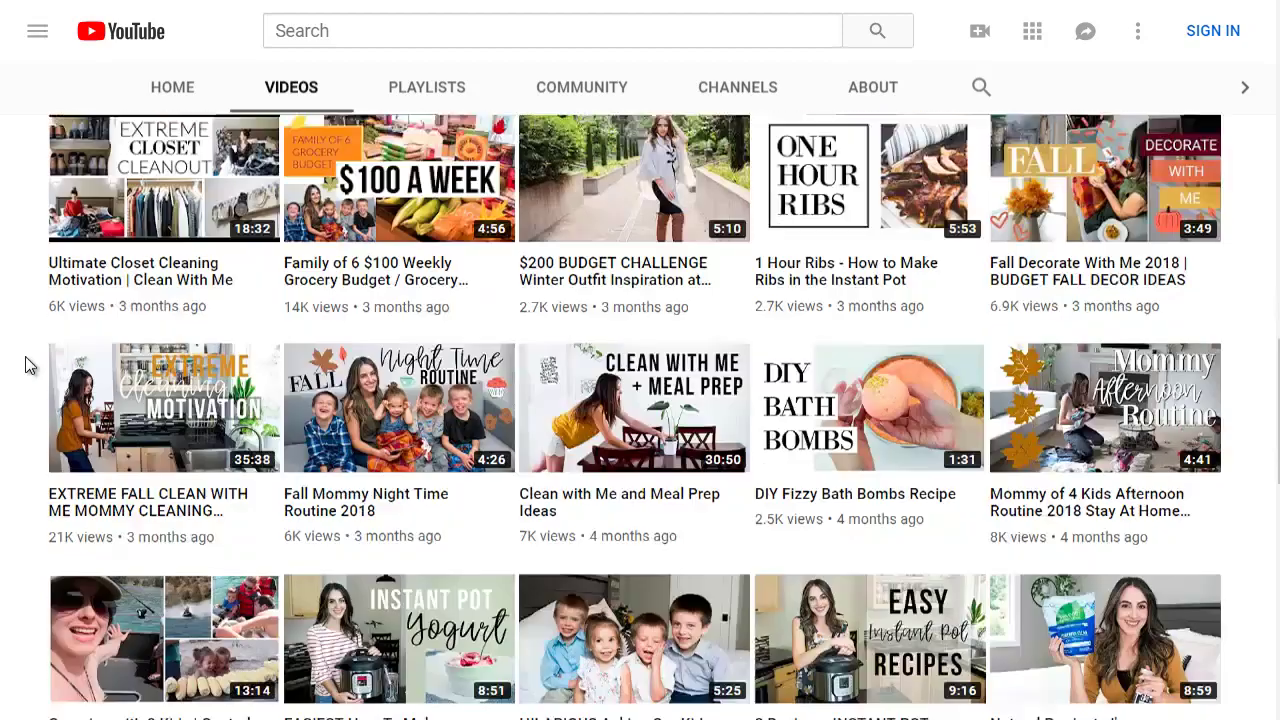
{"action": "scroll", "coordinate": [25, 356], "scroll_direction": "up", "scroll_amount": 10}
{"action": "scroll", "coordinate": [27, 360], "scroll_direction": "up", "scroll_amount": 8}
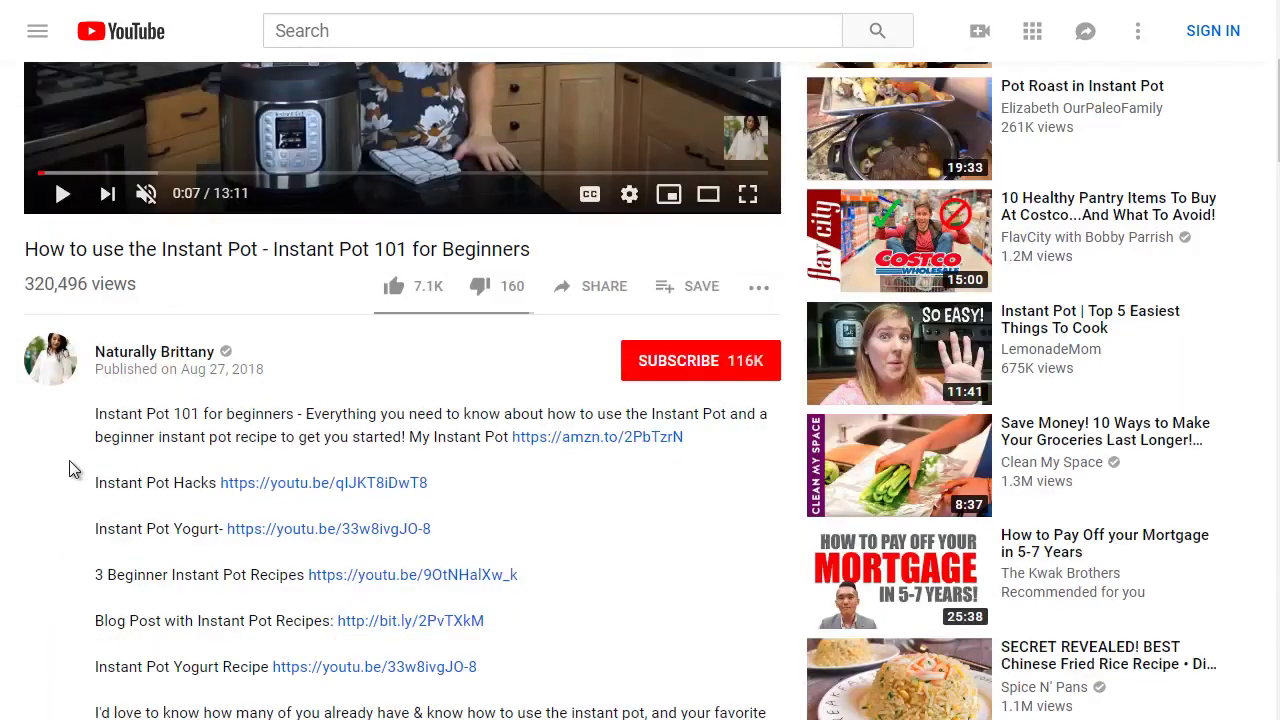
- Go back to the "How to use the Instant Pot" video and review its description links, title and playback length
{"action": "scroll", "coordinate": [69, 469], "scroll_direction": "down", "scroll_amount": 5}
{"action": "scroll", "coordinate": [145, 344], "scroll_direction": "down", "scroll_amount": 1}
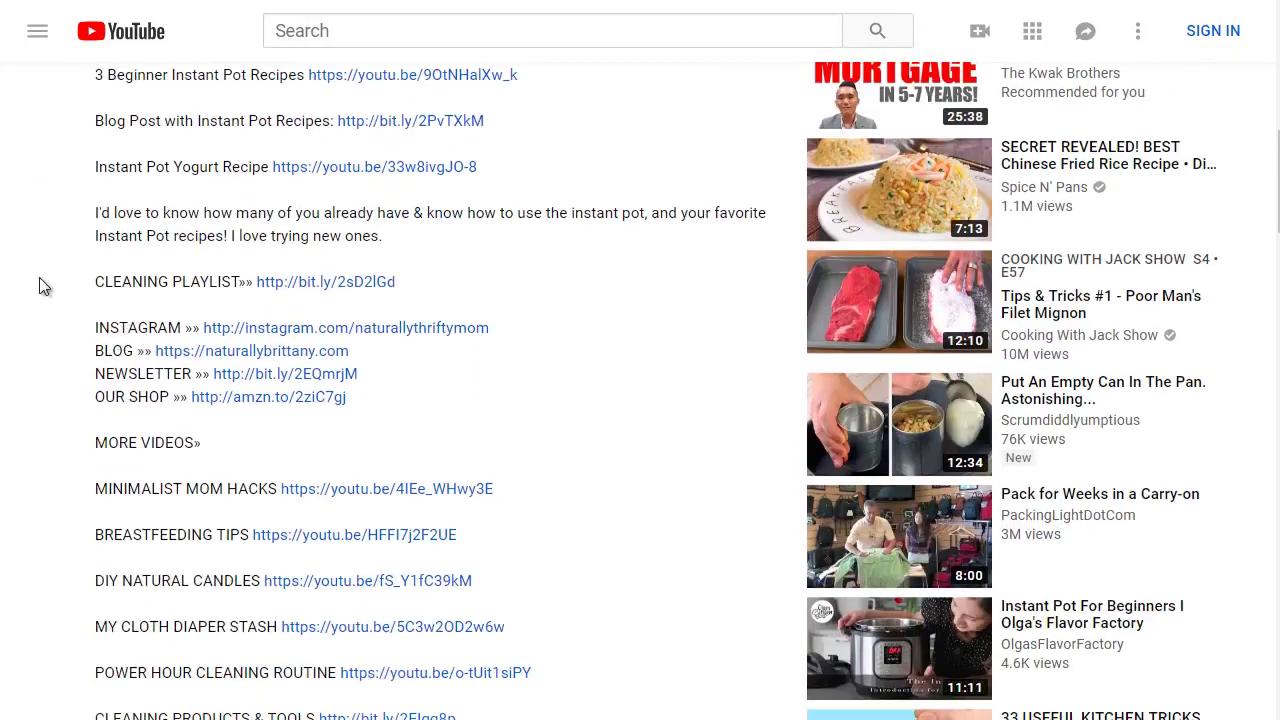
{"action": "scroll", "coordinate": [39, 282], "scroll_direction": "up", "scroll_amount": 8}
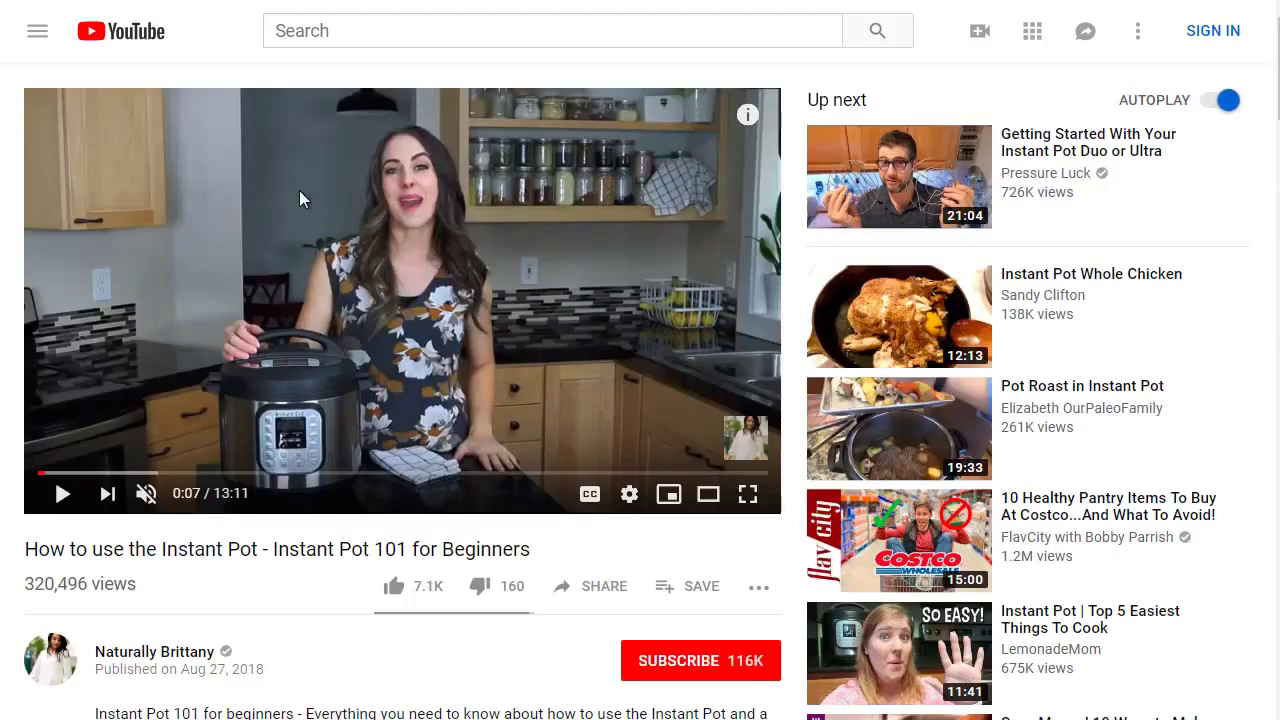
{"action": "scroll", "coordinate": [299, 190], "scroll_direction": "down", "scroll_amount": 3}
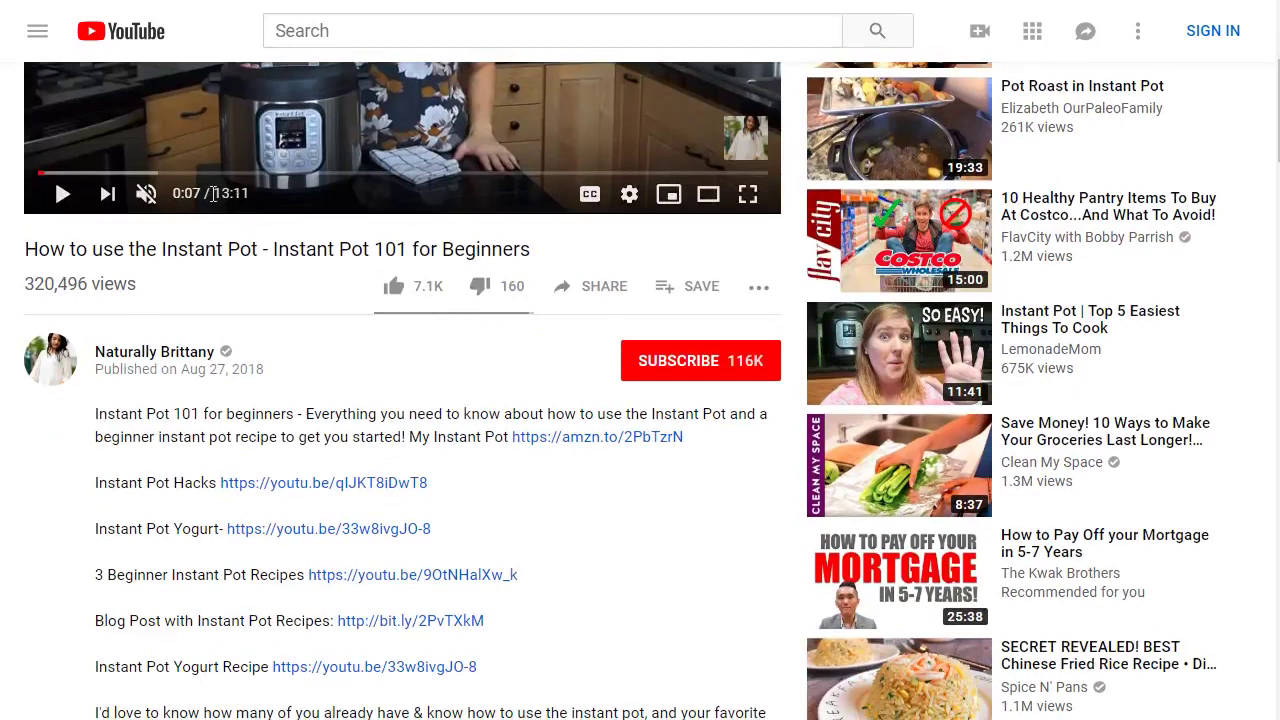
{"action": "left_click_drag", "start_coordinate": [213, 194], "coordinate": [172, 194]}
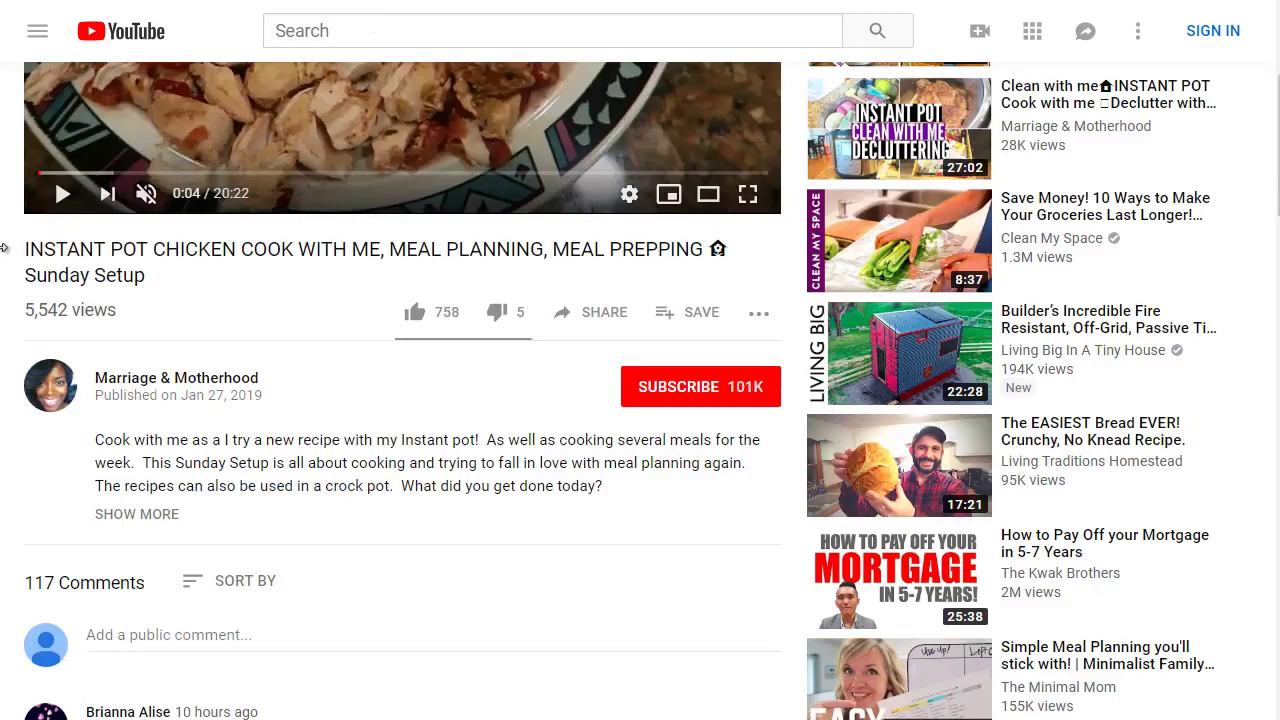
- Switch to the "INSTANT POT CHICKEN COOK WITH ME, MEAL PLANNING, MEAL PREPPING" video and expand its full description
{"action": "scroll", "coordinate": [14, 255], "scroll_direction": "up", "scroll_amount": 2}
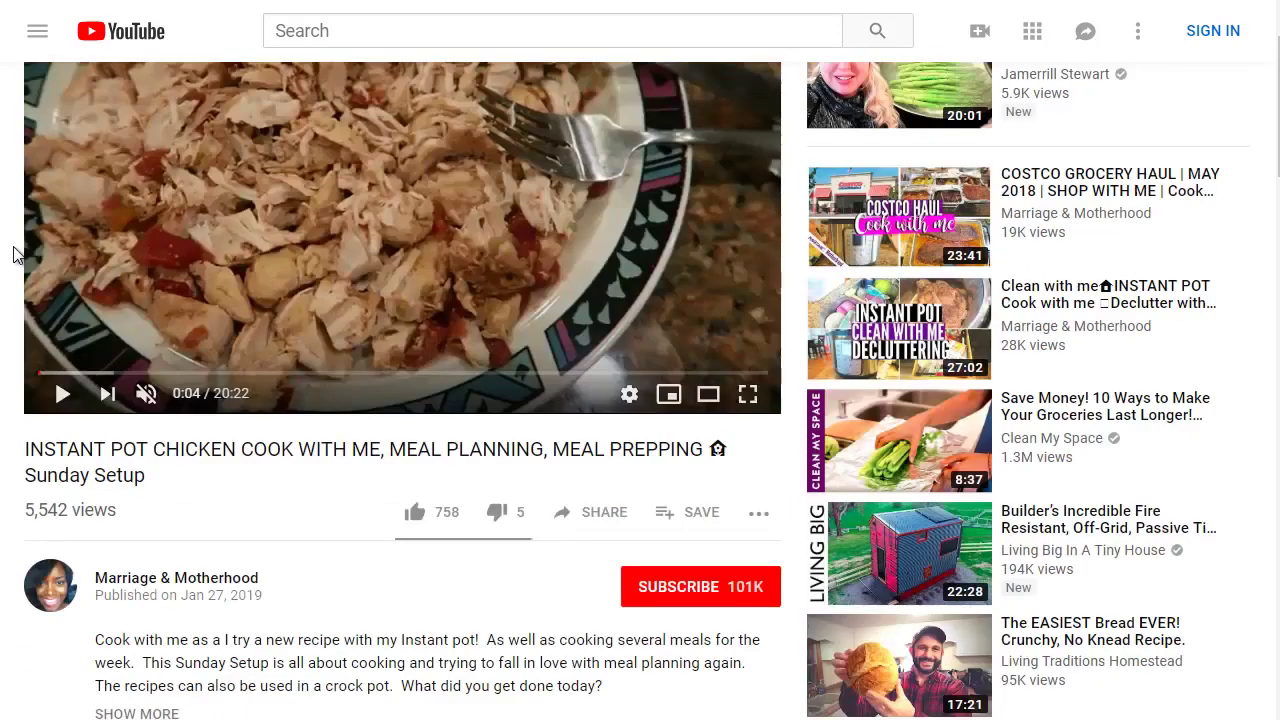
{"action": "scroll", "coordinate": [14, 255], "scroll_direction": "down", "scroll_amount": 1}
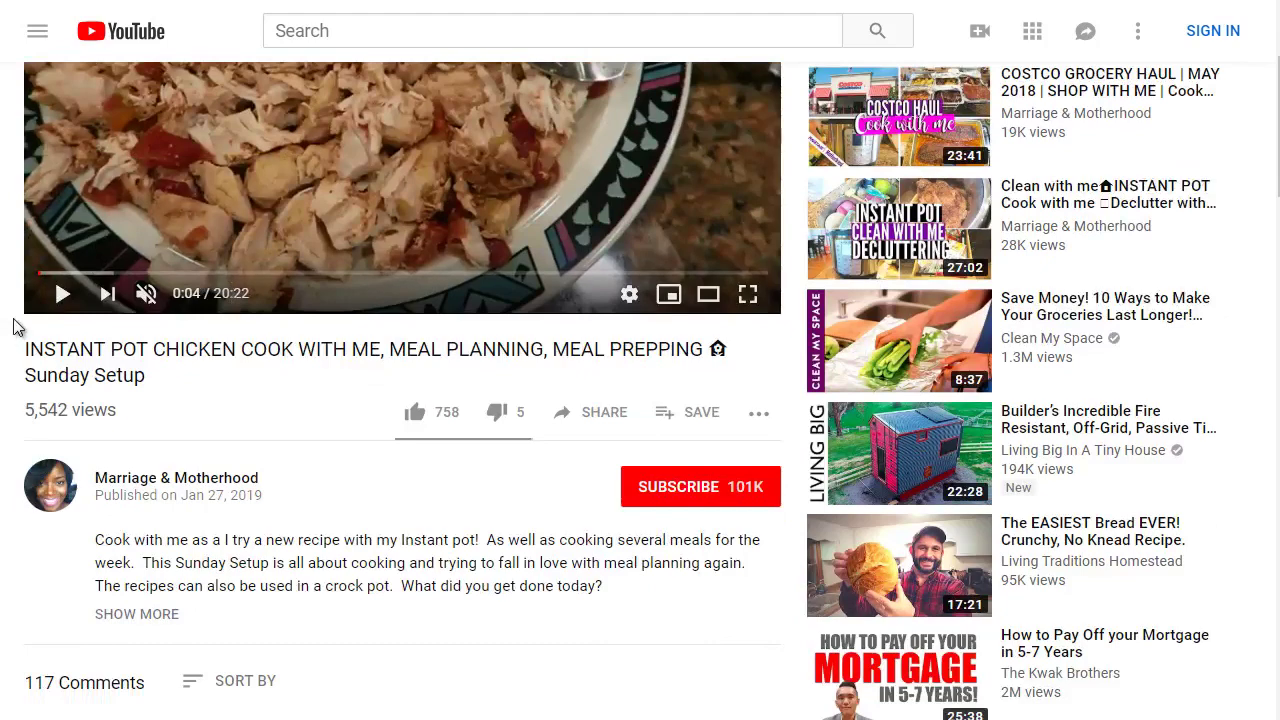
{"action": "scroll", "coordinate": [14, 328], "scroll_direction": "down", "scroll_amount": 1}
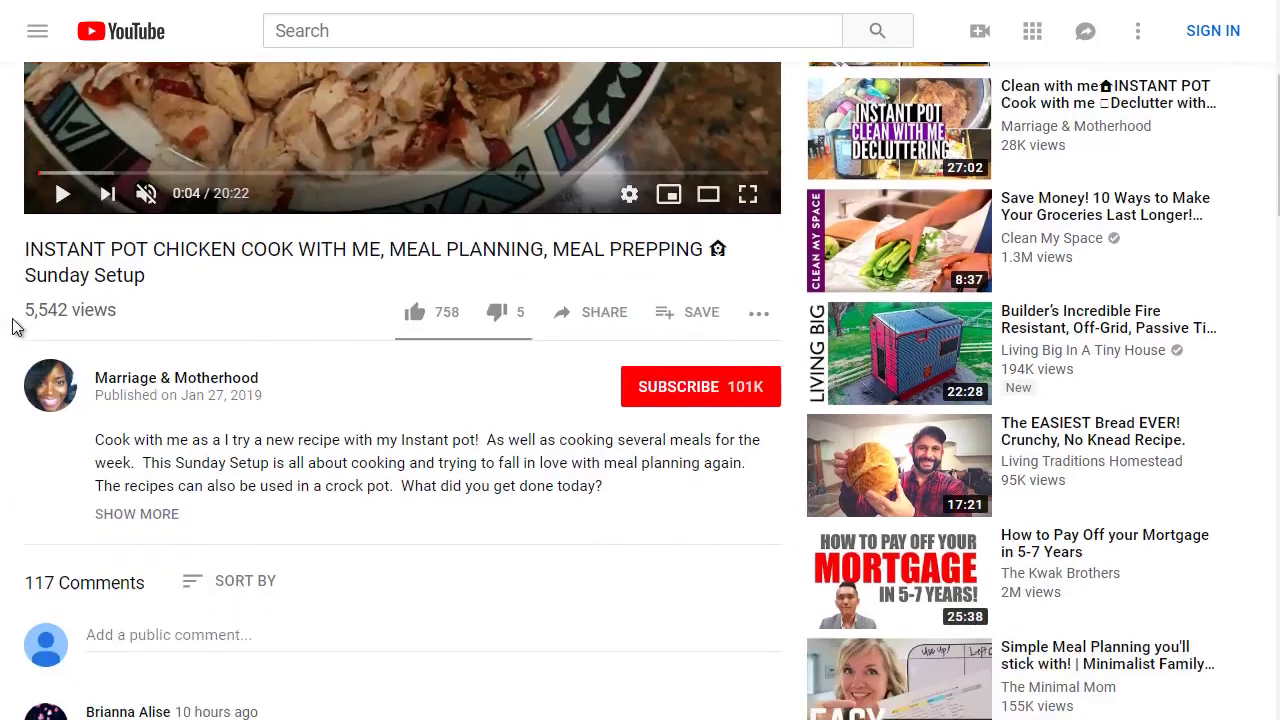
{"action": "scroll", "coordinate": [14, 326], "scroll_direction": "down", "scroll_amount": 1}
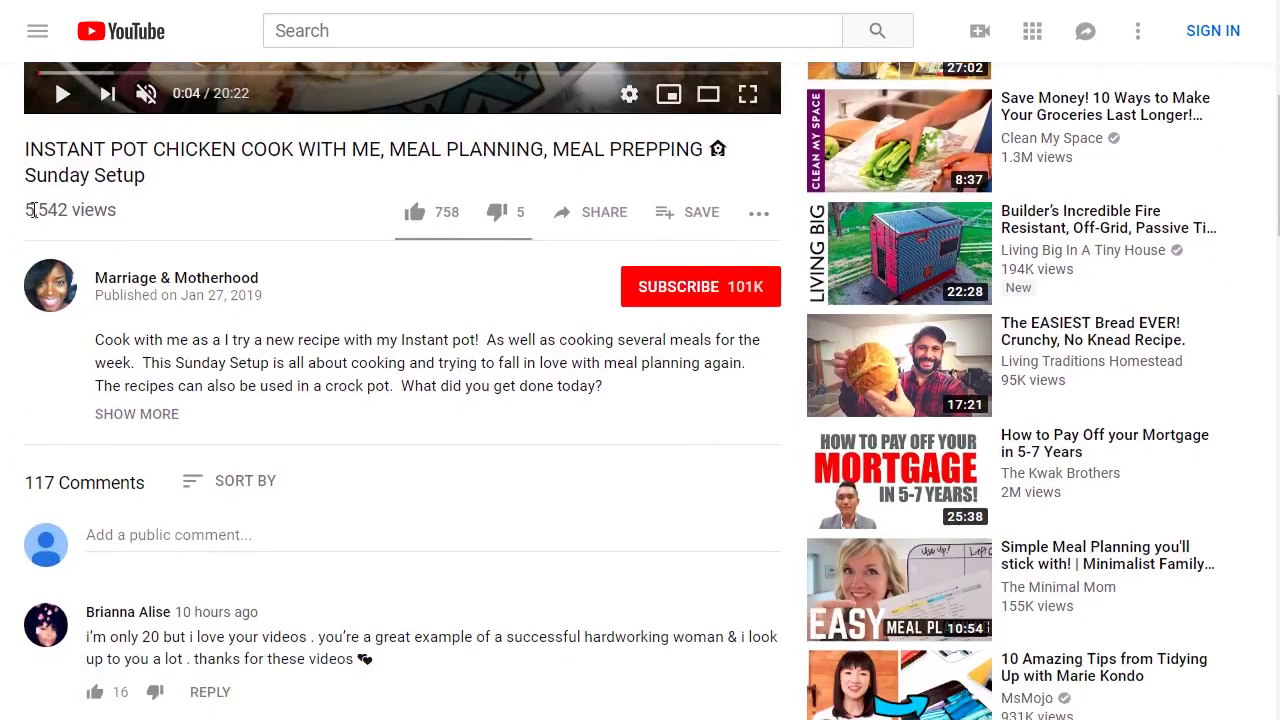
{"action": "key", "text": "ctrl+a"}
{"action": "left_click", "coordinate": [133, 221]}
{"action": "scroll", "coordinate": [18, 210], "scroll_direction": "down", "scroll_amount": 1}
{"action": "scroll", "coordinate": [18, 210], "scroll_direction": "up", "scroll_amount": 1}
{"action": "scroll", "coordinate": [15, 190], "scroll_direction": "down", "scroll_amount": 1}
{"action": "left_click", "coordinate": [137, 318]}
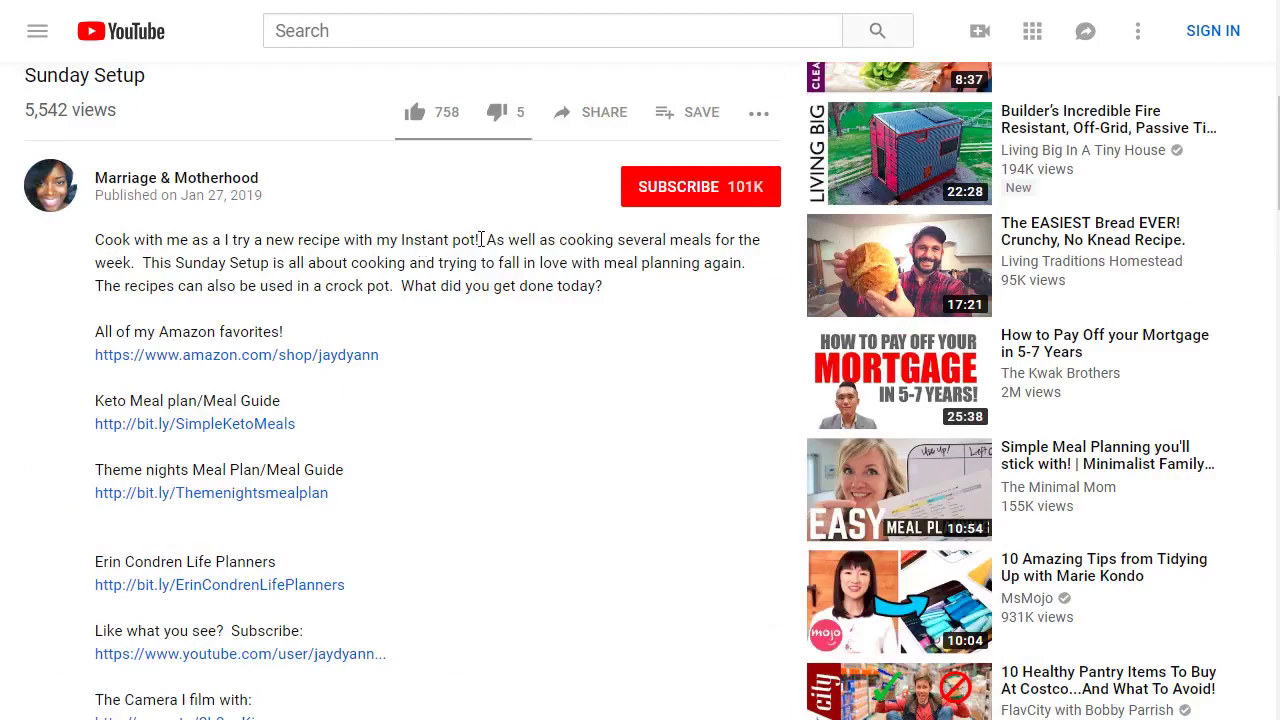
- Examine the chicken video's expanded description, from the recipe introduction and product links through the social media section
{"action": "triple_click", "coordinate": [404, 230]}
{"action": "left_click_drag", "start_coordinate": [404, 230], "coordinate": [480, 240]}
{"action": "left_click", "coordinate": [399, 236]}
{"action": "scroll", "coordinate": [55, 340], "scroll_direction": "down", "scroll_amount": 1}
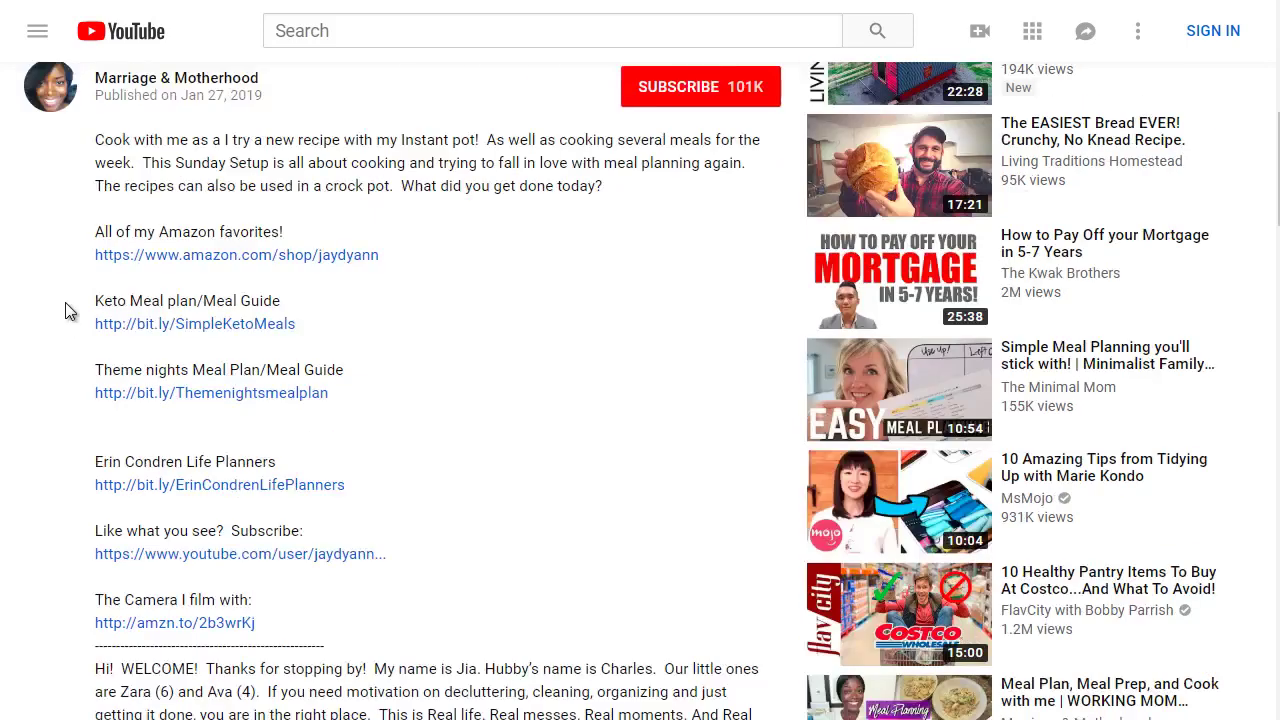
{"action": "scroll", "coordinate": [65, 302], "scroll_direction": "down", "scroll_amount": 1}
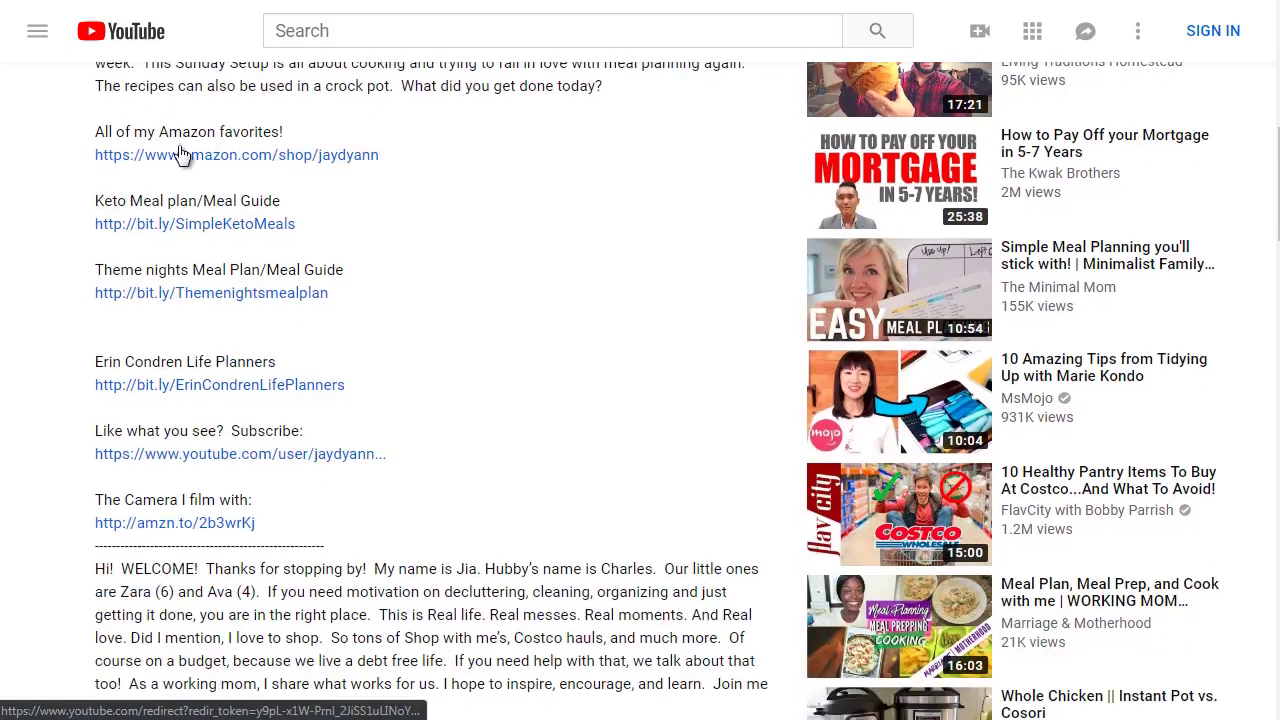
{"action": "scroll", "coordinate": [67, 370], "scroll_direction": "down", "scroll_amount": 3}
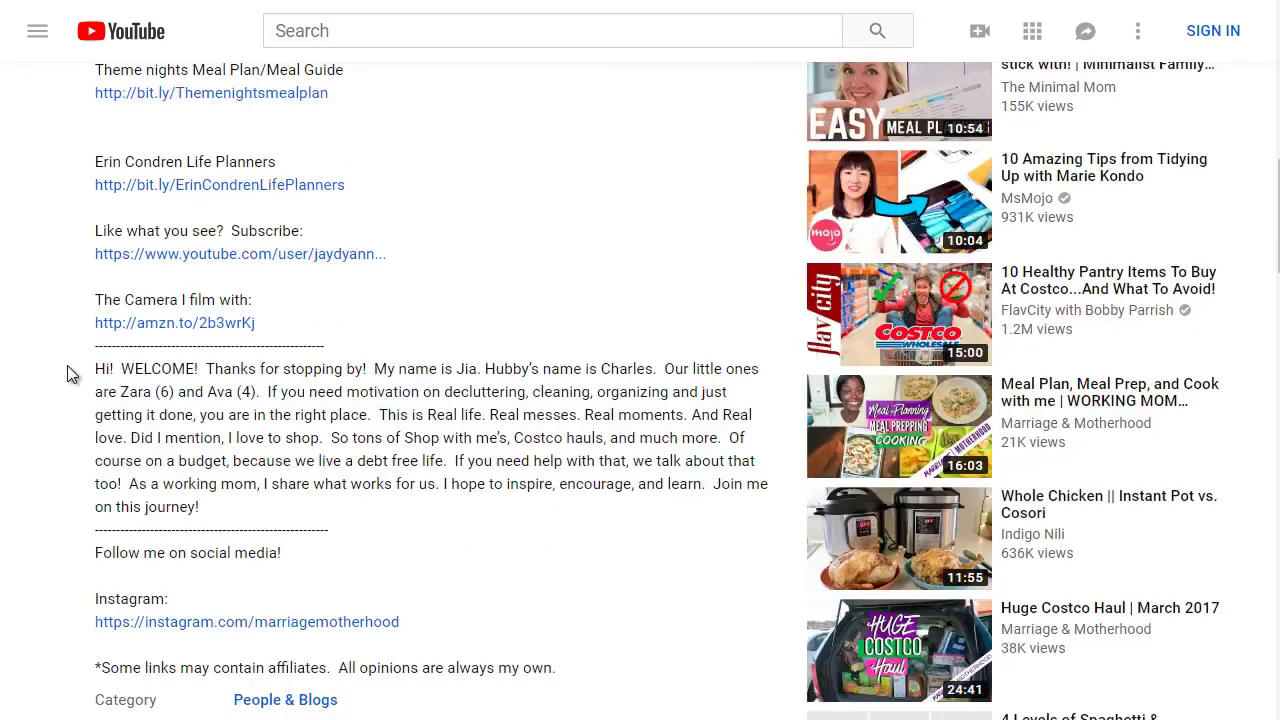
{"action": "scroll", "coordinate": [67, 373], "scroll_direction": "down", "scroll_amount": 1}
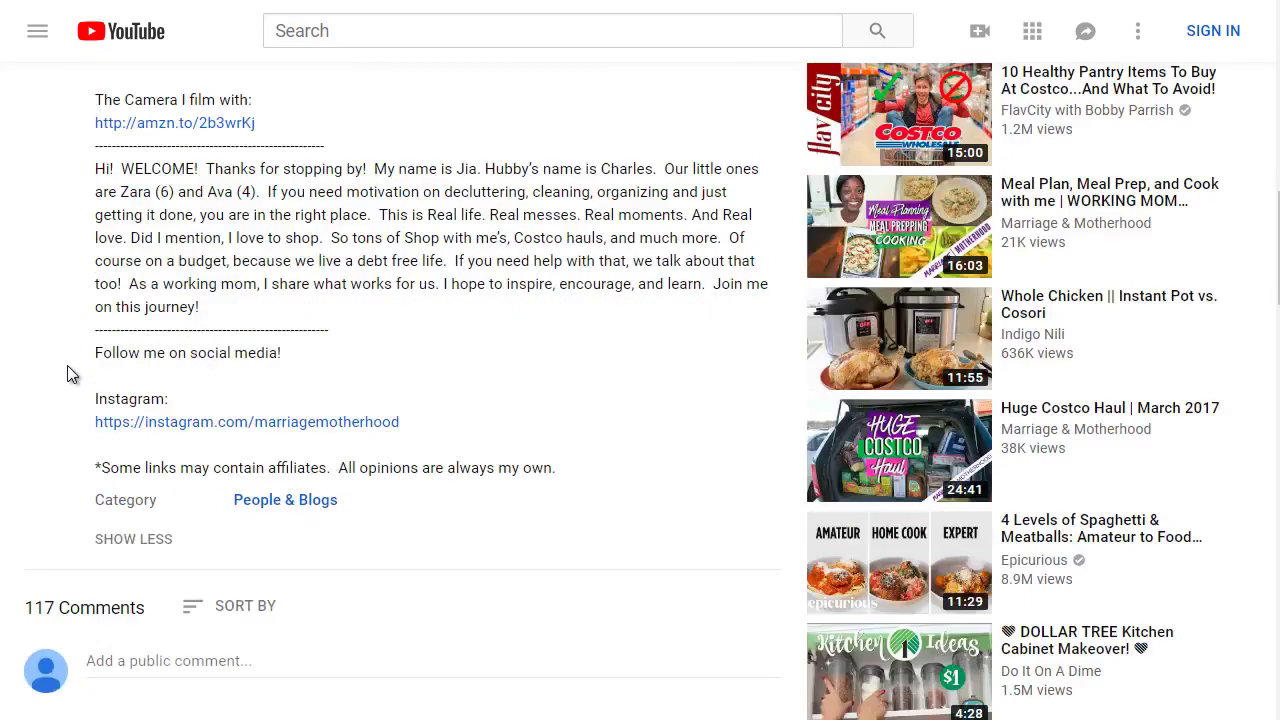
- Highlight "Sunday Setup" in the title of the Instant Pot chicken video
{"action": "scroll", "coordinate": [67, 370], "scroll_direction": "up", "scroll_amount": 6}
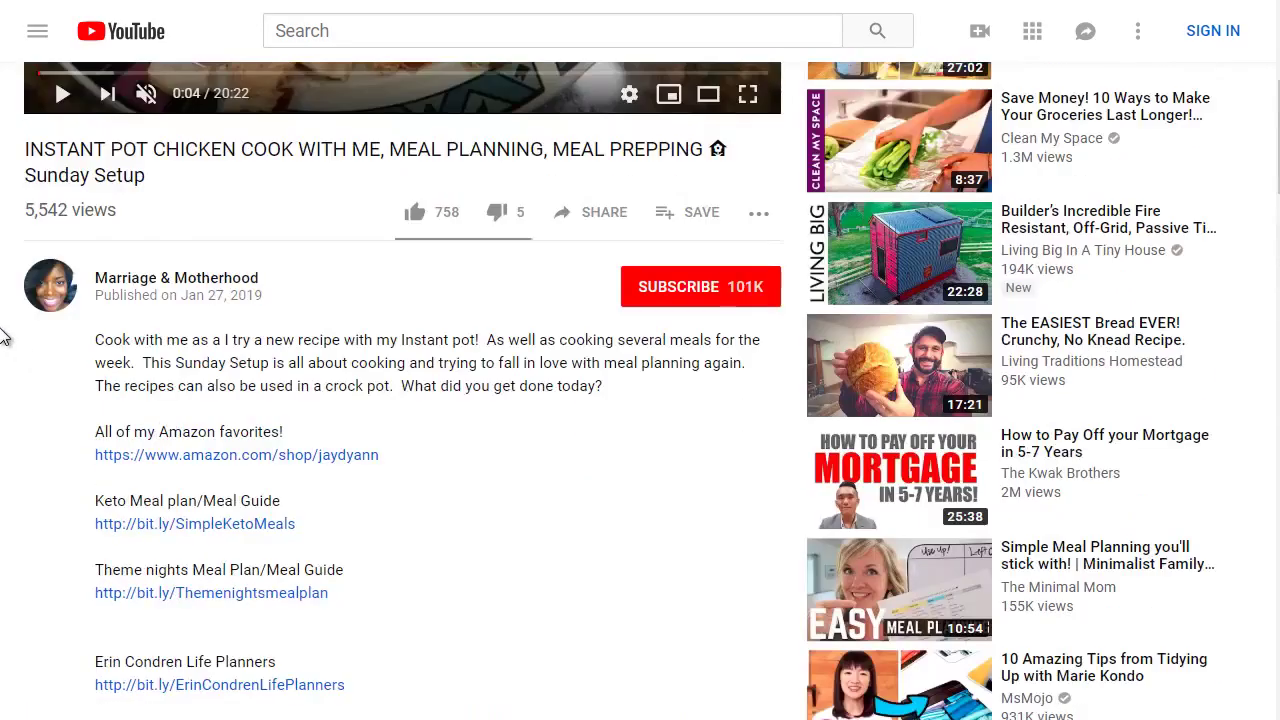
{"action": "scroll", "coordinate": [5, 338], "scroll_direction": "up", "scroll_amount": 2}
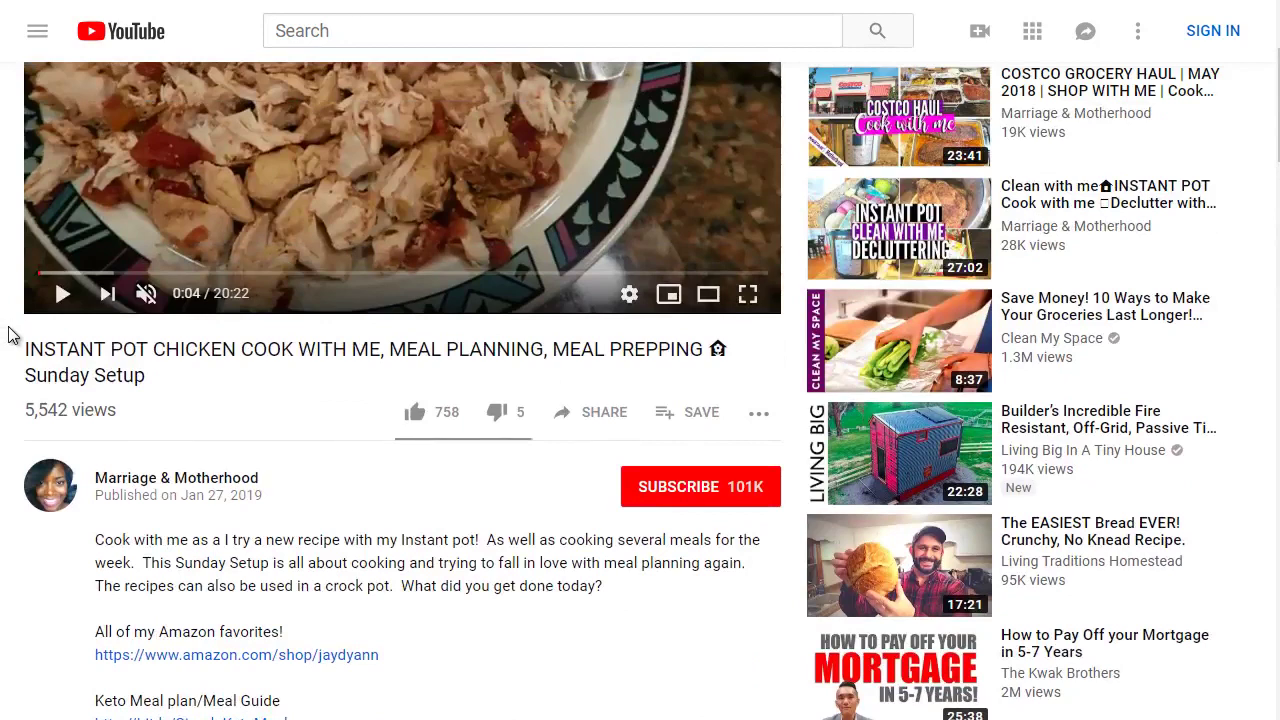
{"action": "scroll", "coordinate": [14, 332], "scroll_direction": "down", "scroll_amount": 1}
{"action": "left_click_drag", "start_coordinate": [158, 274], "coordinate": [12, 272]}
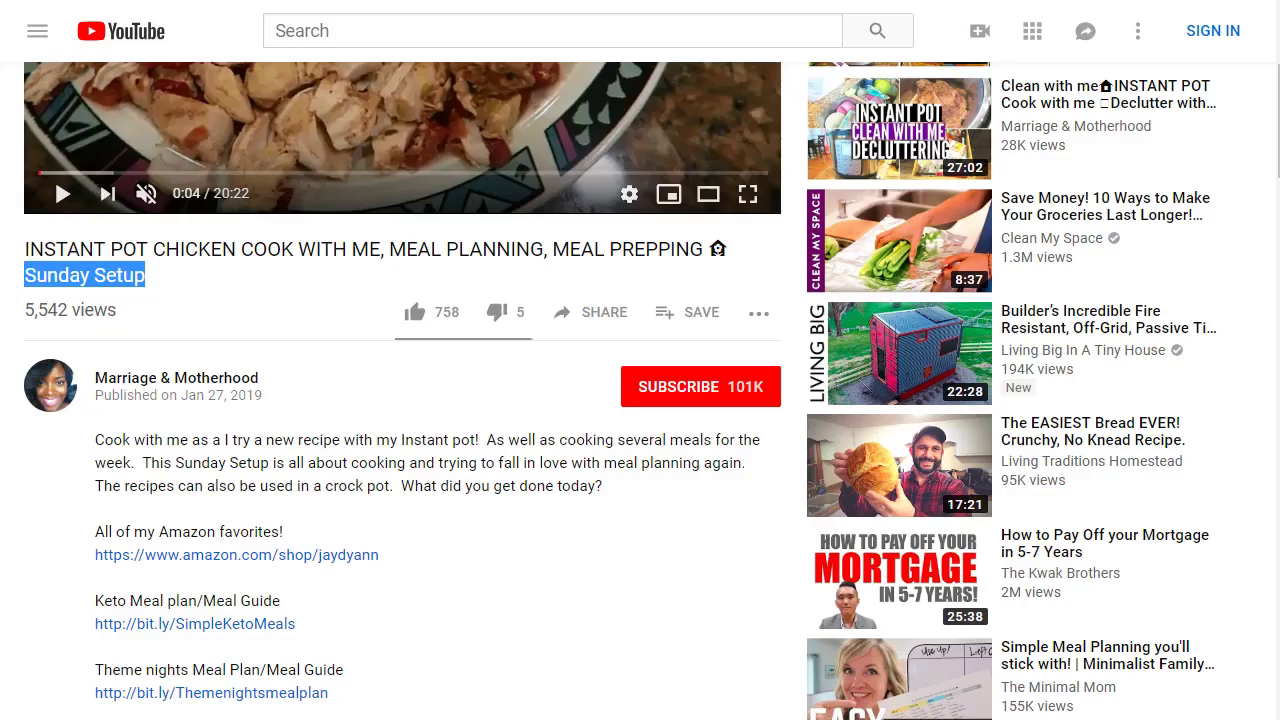
- Switch to the "TOP 6 Easiest Things to Cook in Your Instant Pot" video, pause it at about 0:06, and examine its comments
{"action": "key", "text": "alt+Left"}
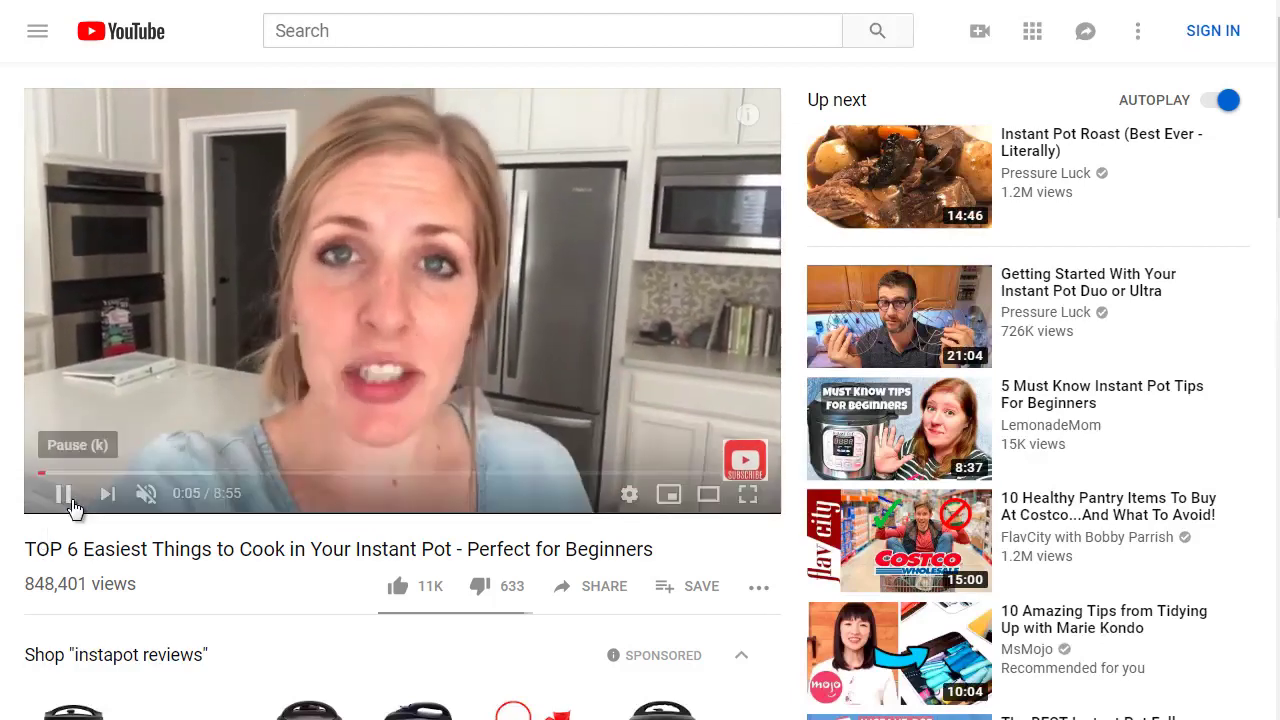
{"action": "left_click", "coordinate": [68, 500]}
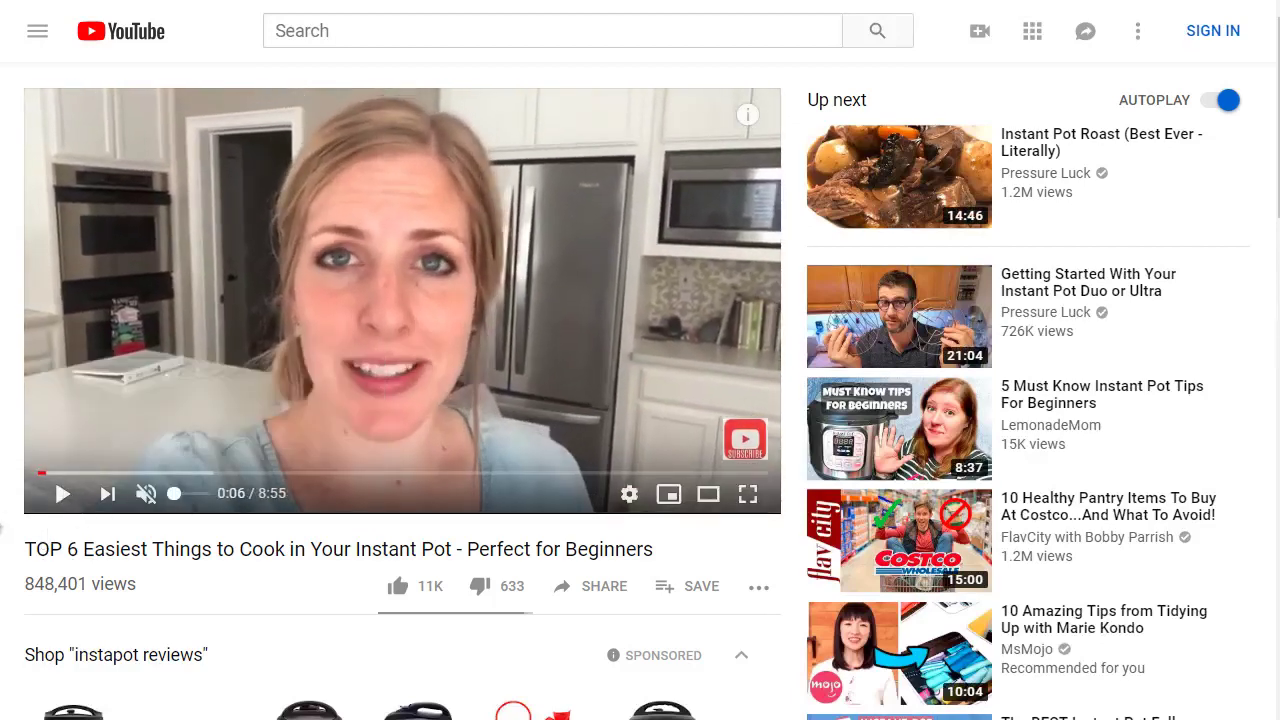
{"action": "scroll", "coordinate": [5, 515], "scroll_direction": "down", "scroll_amount": 1}
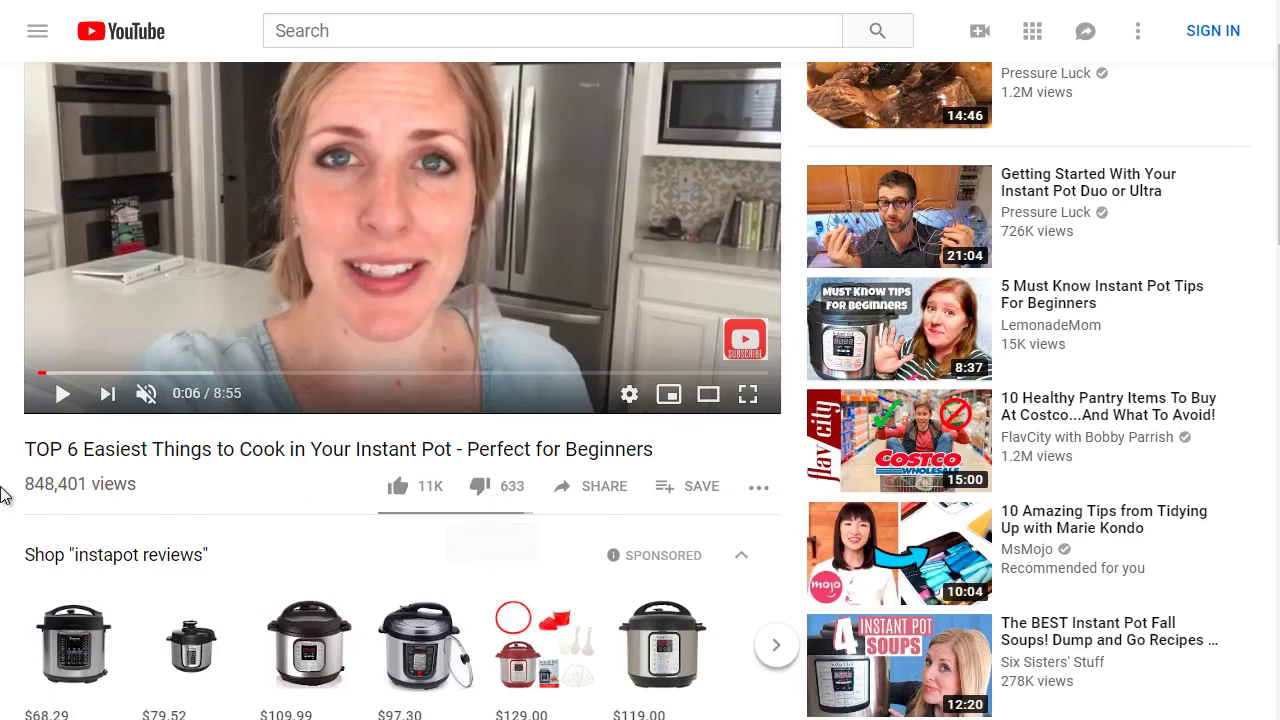
{"action": "scroll", "coordinate": [10, 489], "scroll_direction": "down", "scroll_amount": 6}
{"action": "scroll", "coordinate": [12, 488], "scroll_direction": "down", "scroll_amount": 4}
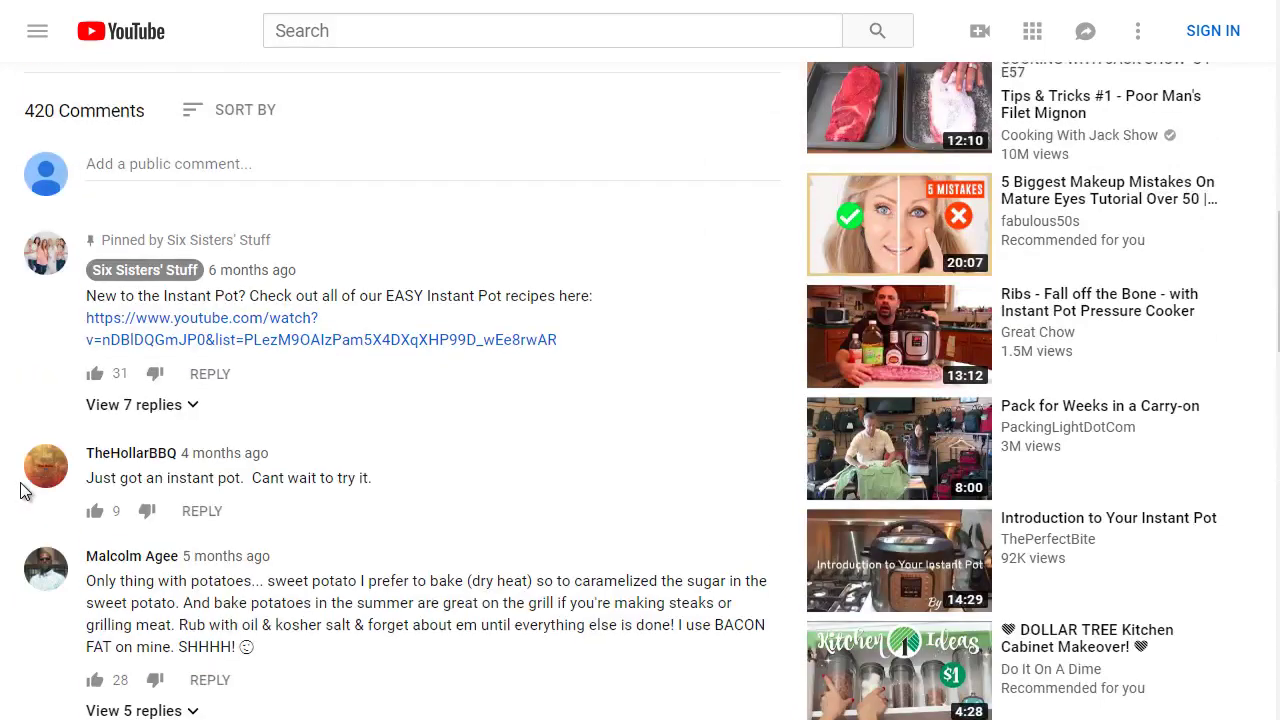
{"action": "scroll", "coordinate": [22, 491], "scroll_direction": "up", "scroll_amount": 10}
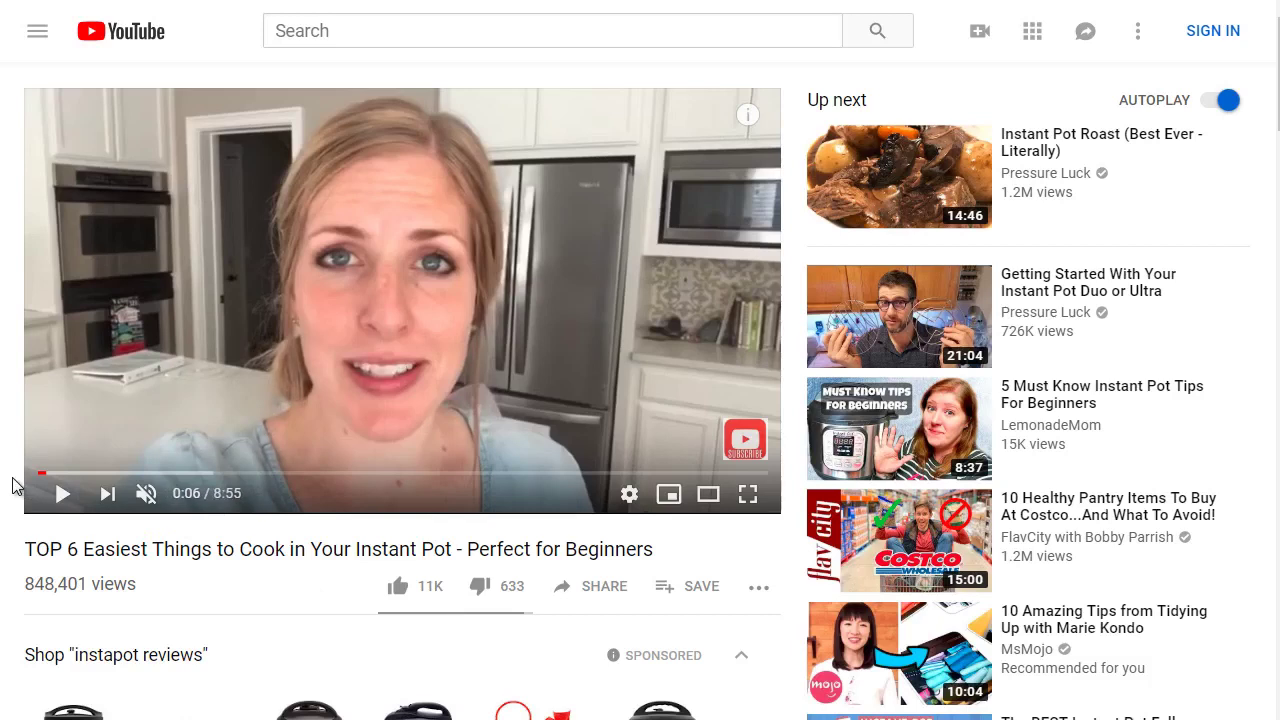
- Check the short description and select text in the title "TOP 6 Easiest Things to Cook in Your Instant Pot - Perfect for Beginners"
{"action": "scroll", "coordinate": [12, 486], "scroll_direction": "down", "scroll_amount": 5}
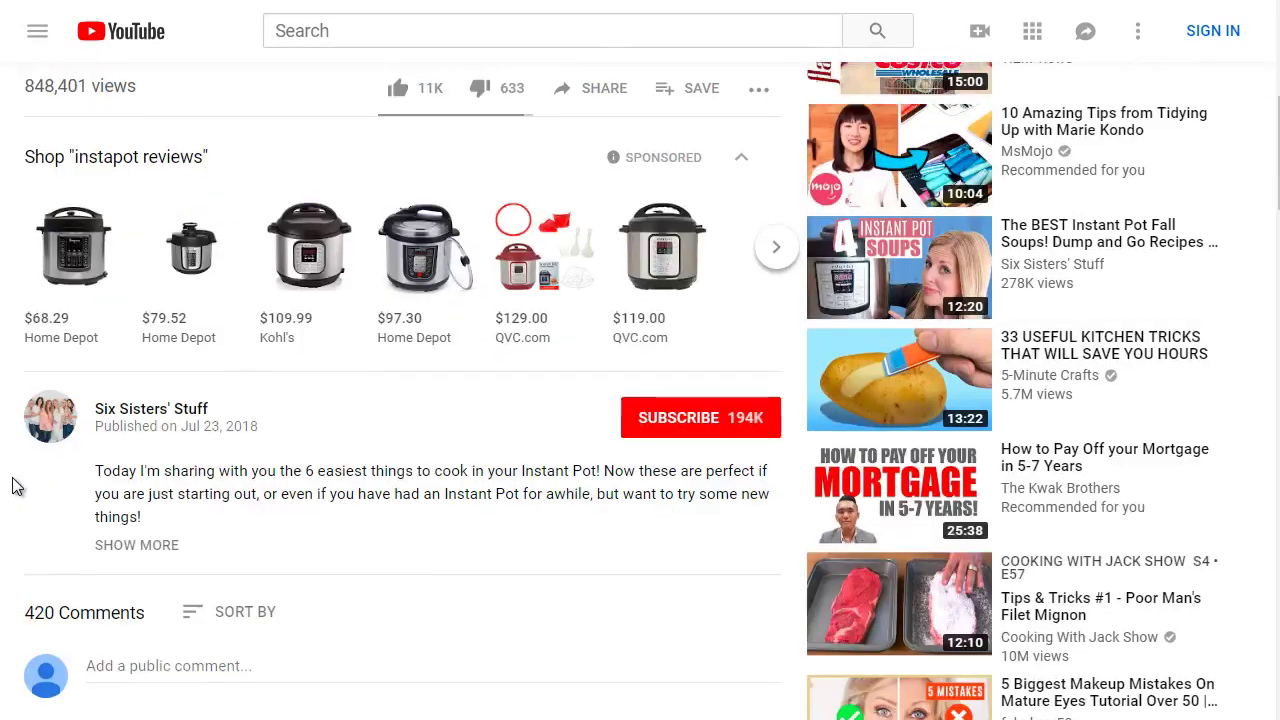
{"action": "scroll", "coordinate": [12, 486], "scroll_direction": "up", "scroll_amount": 4}
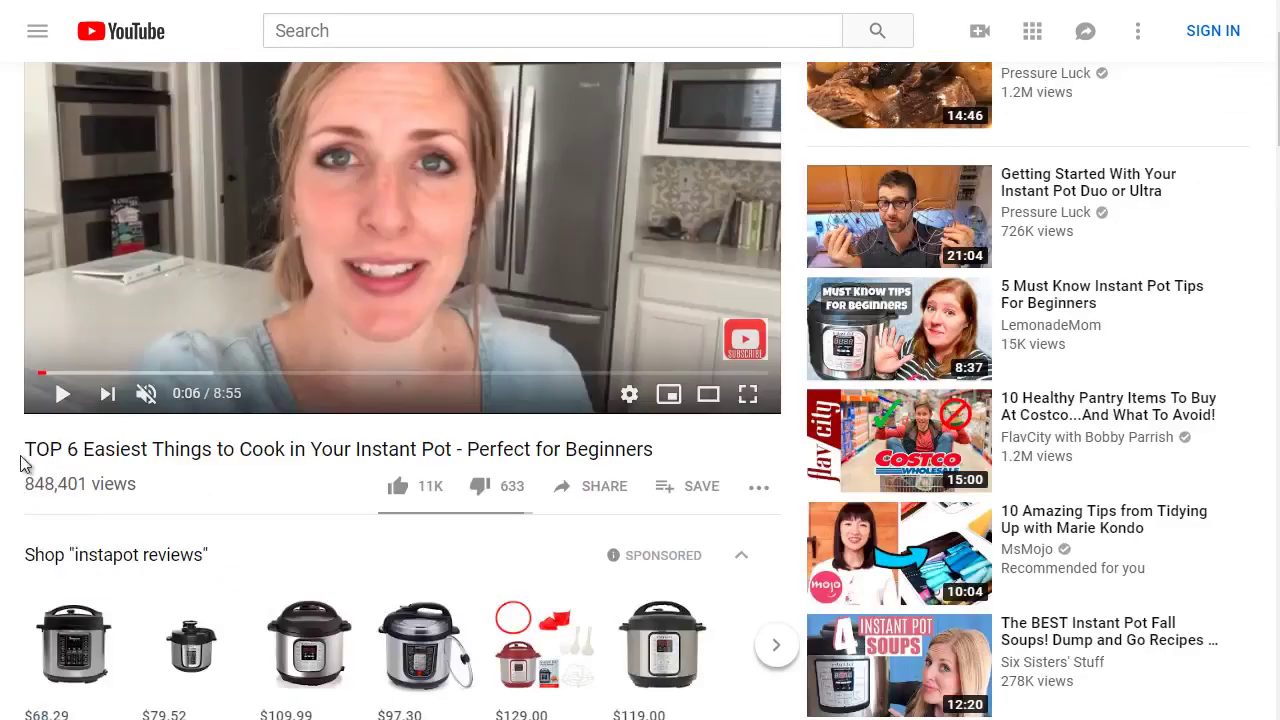
{"action": "left_click_drag", "start_coordinate": [577, 434], "coordinate": [640, 442]}
{"action": "left_click", "coordinate": [658, 449]}
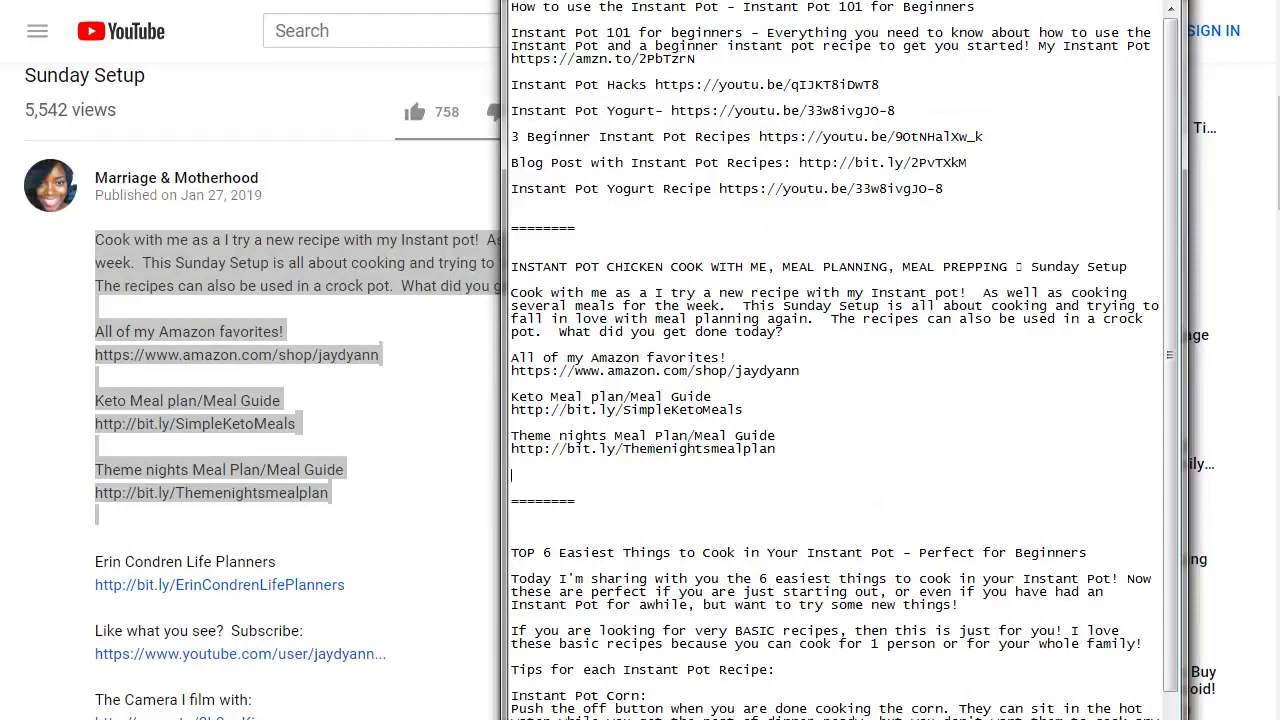
- In the text document, select the first video's title and description through the Instant Pot Yogurt Recipe link
{"action": "left_click_drag", "start_coordinate": [470, 7], "coordinate": [902, 190]}
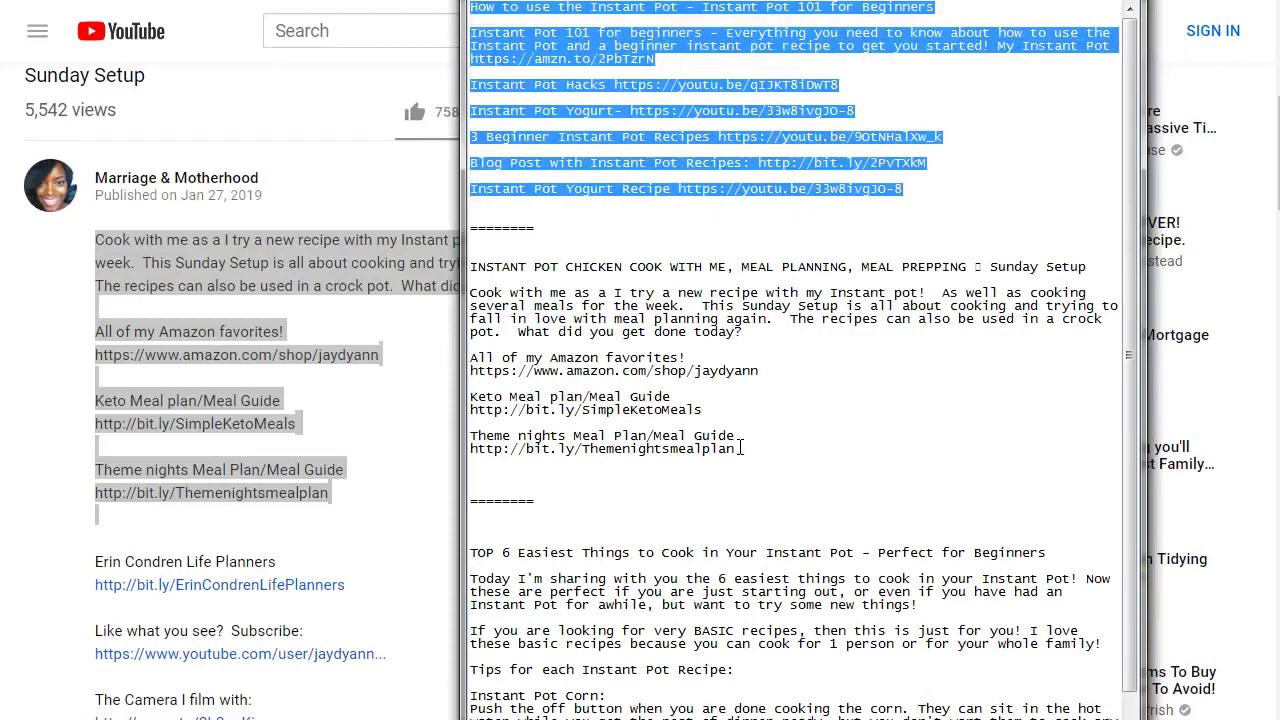
- Select the chicken video's title and description down to the "Theme nights Meal Plan/Meal Guide" line in the text document
{"action": "left_click_drag", "start_coordinate": [742, 441], "coordinate": [640, 331]}
{"action": "left_click_drag", "start_coordinate": [562, 267], "coordinate": [490, 265]}
{"action": "scroll", "coordinate": [752, 420], "scroll_direction": "down", "scroll_amount": 1}
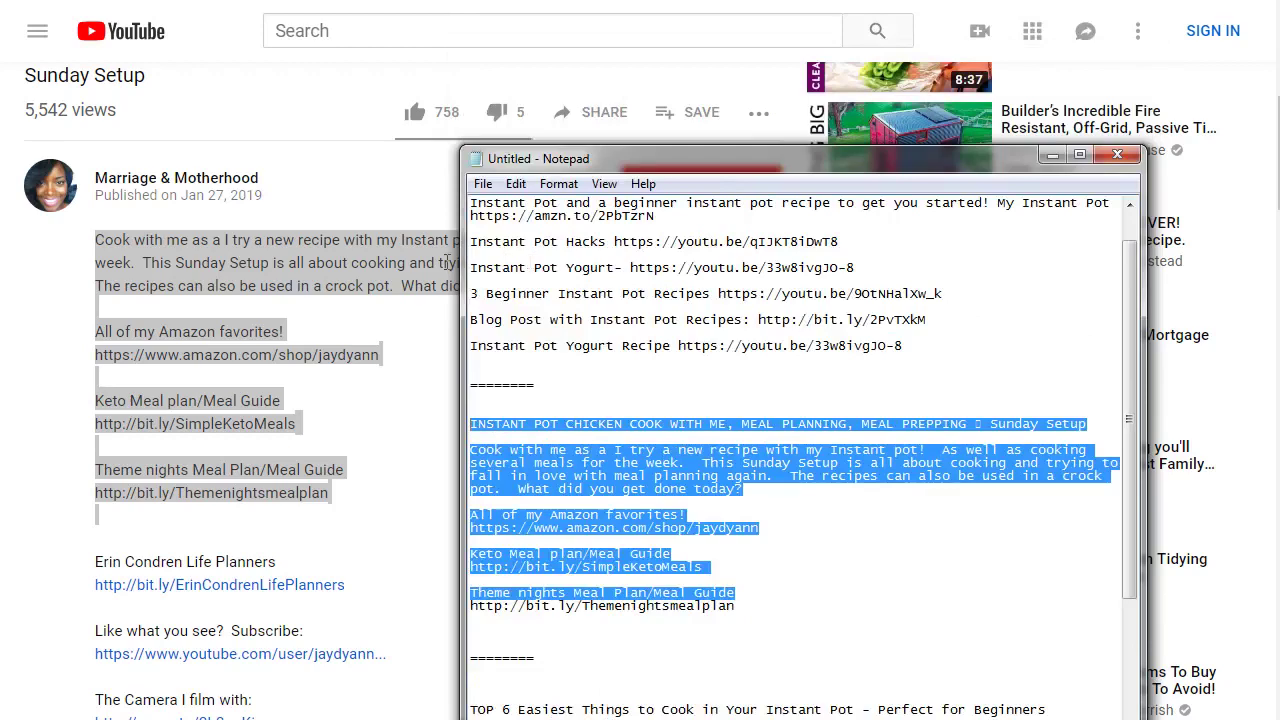
- Widen the text document's window, move it higher on the screen, and clear the text selection
{"action": "left_click_drag", "start_coordinate": [462, 263], "coordinate": [172, 305]}
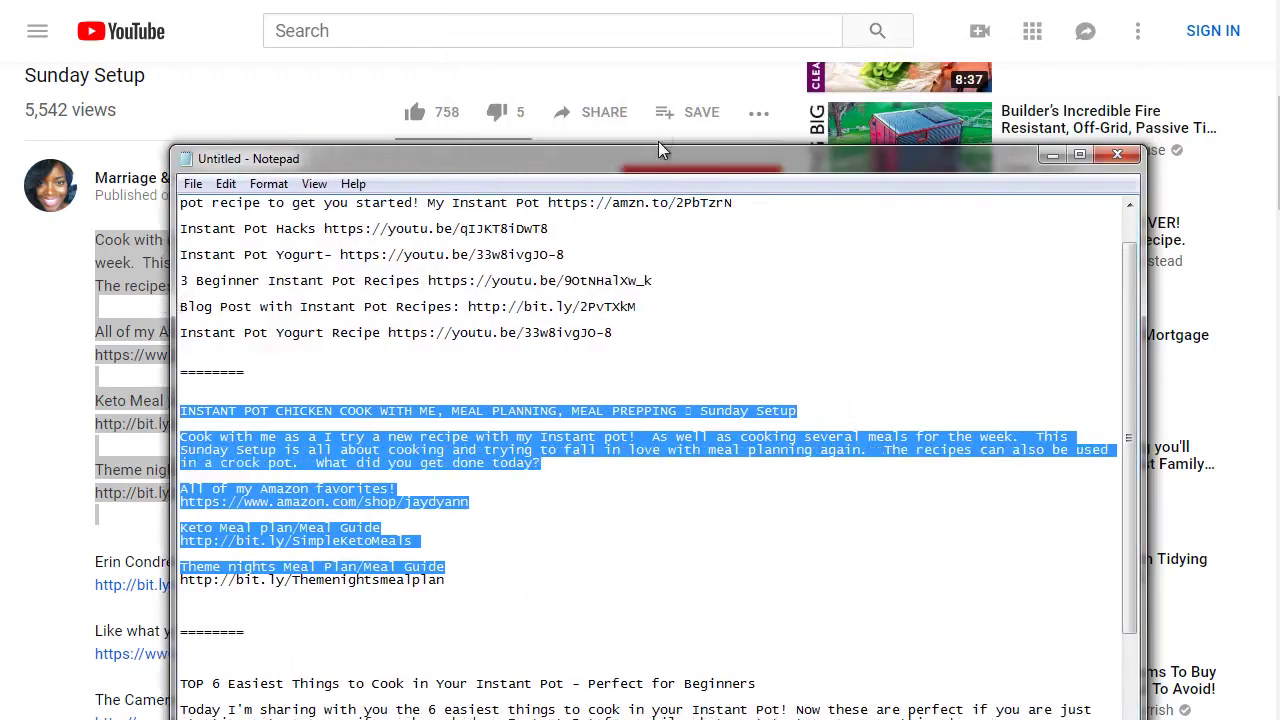
{"action": "left_click_drag", "start_coordinate": [668, 158], "coordinate": [714, 7]}
{"action": "left_click", "coordinate": [450, 299]}
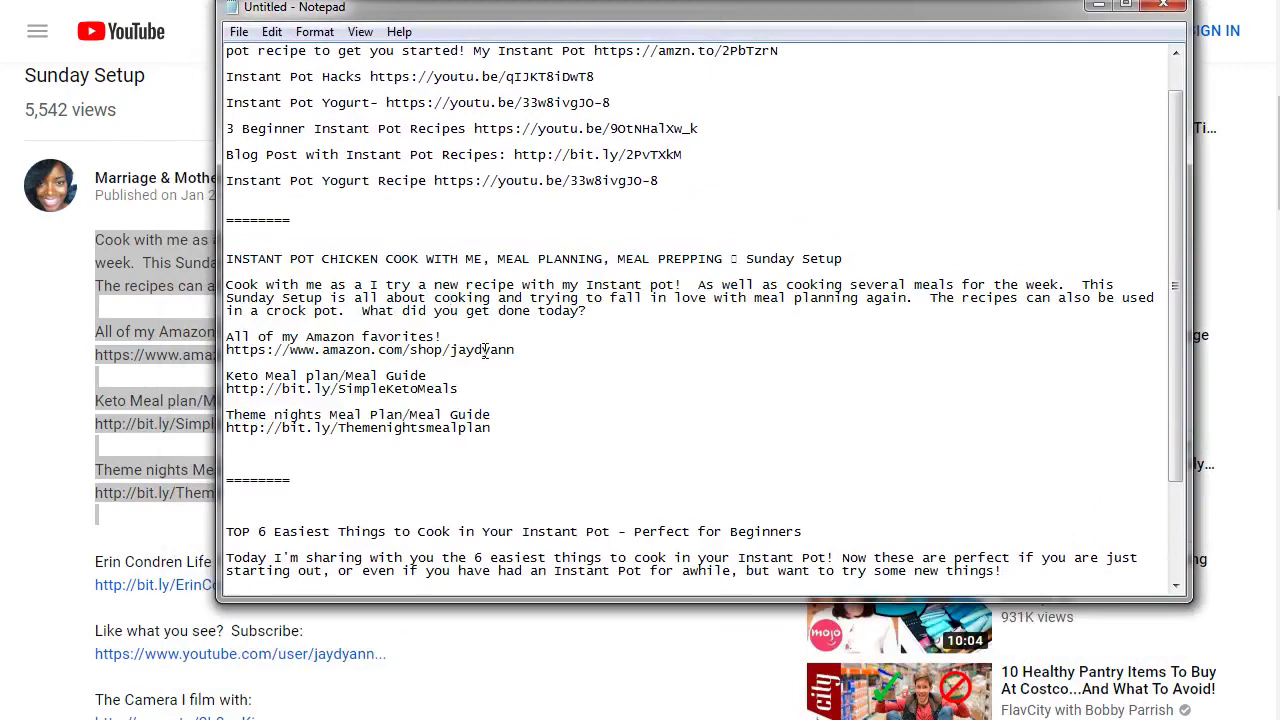
- Review the three collected titles, highlighting "Sunday Setup" in the second and "TOP 6 Easiest Things to" and "Perfect for Beginners" in the third
{"action": "scroll", "coordinate": [484, 349], "scroll_direction": "down", "scroll_amount": 3}
{"action": "scroll", "coordinate": [435, 277], "scroll_direction": "up", "scroll_amount": 4}
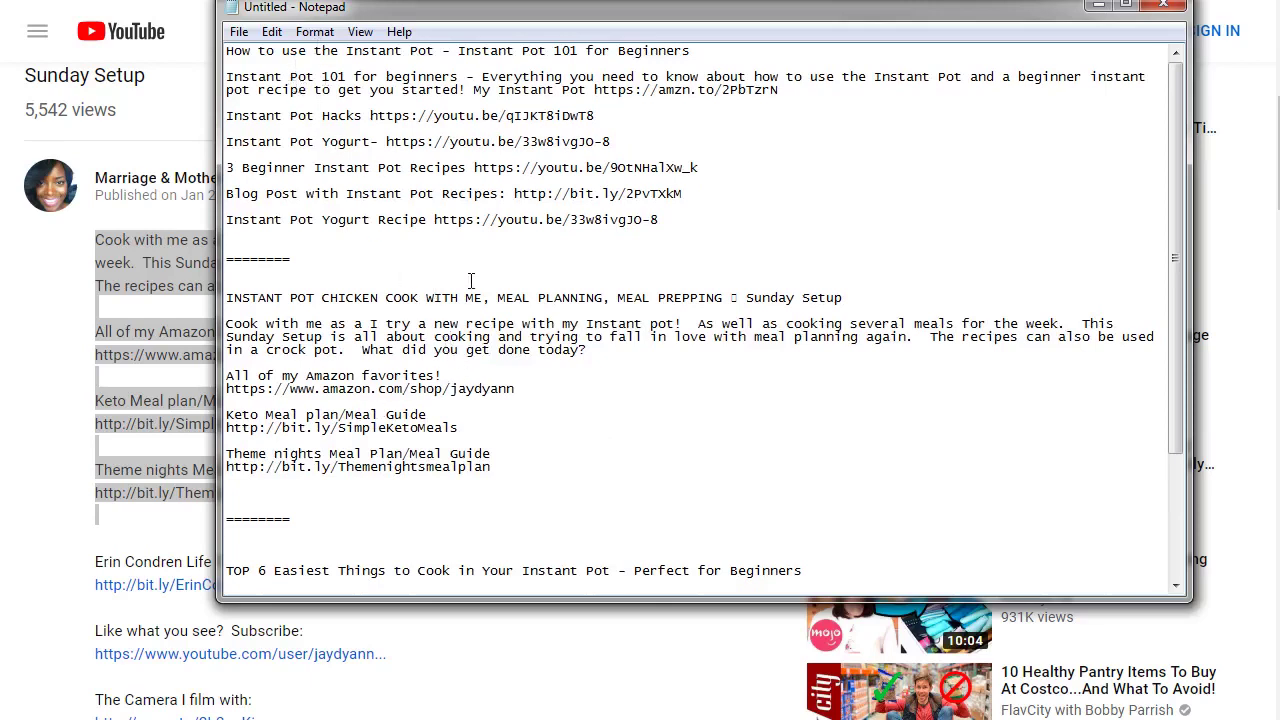
{"action": "left_click_drag", "start_coordinate": [700, 50], "coordinate": [458, 48]}
{"action": "scroll", "coordinate": [427, 278], "scroll_direction": "down", "scroll_amount": 3}
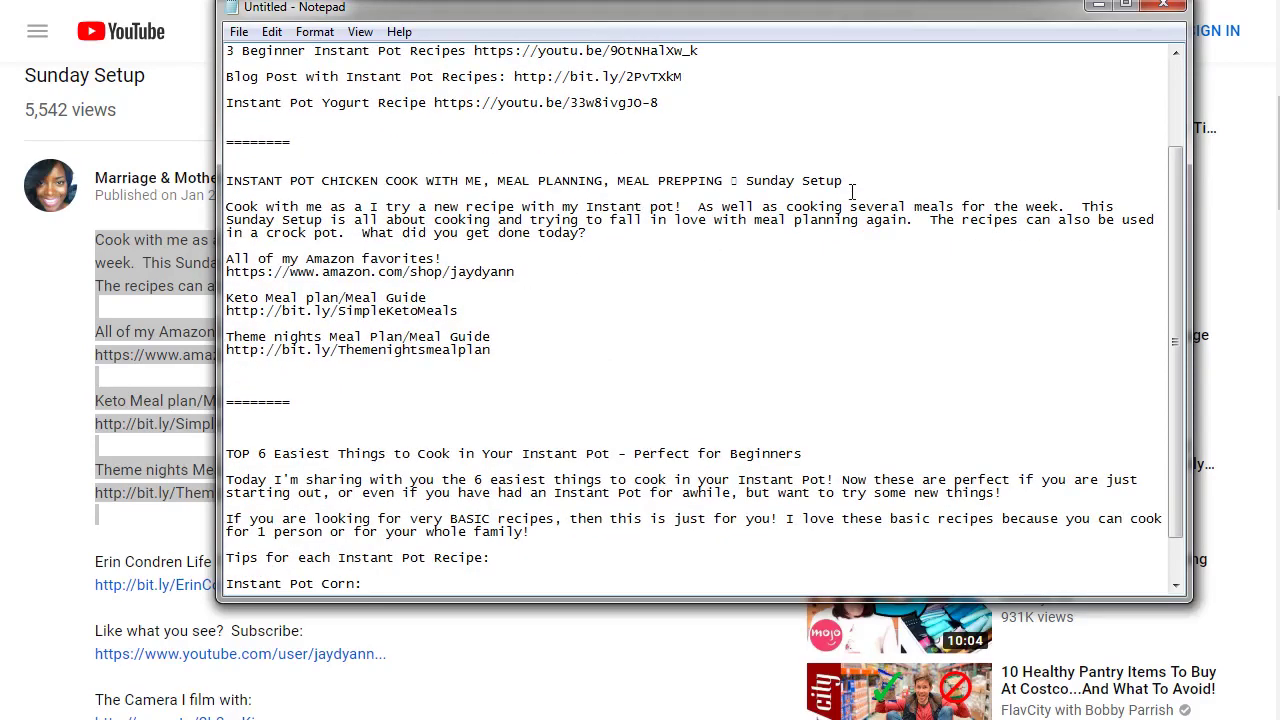
{"action": "left_click_drag", "start_coordinate": [846, 181], "coordinate": [734, 176]}
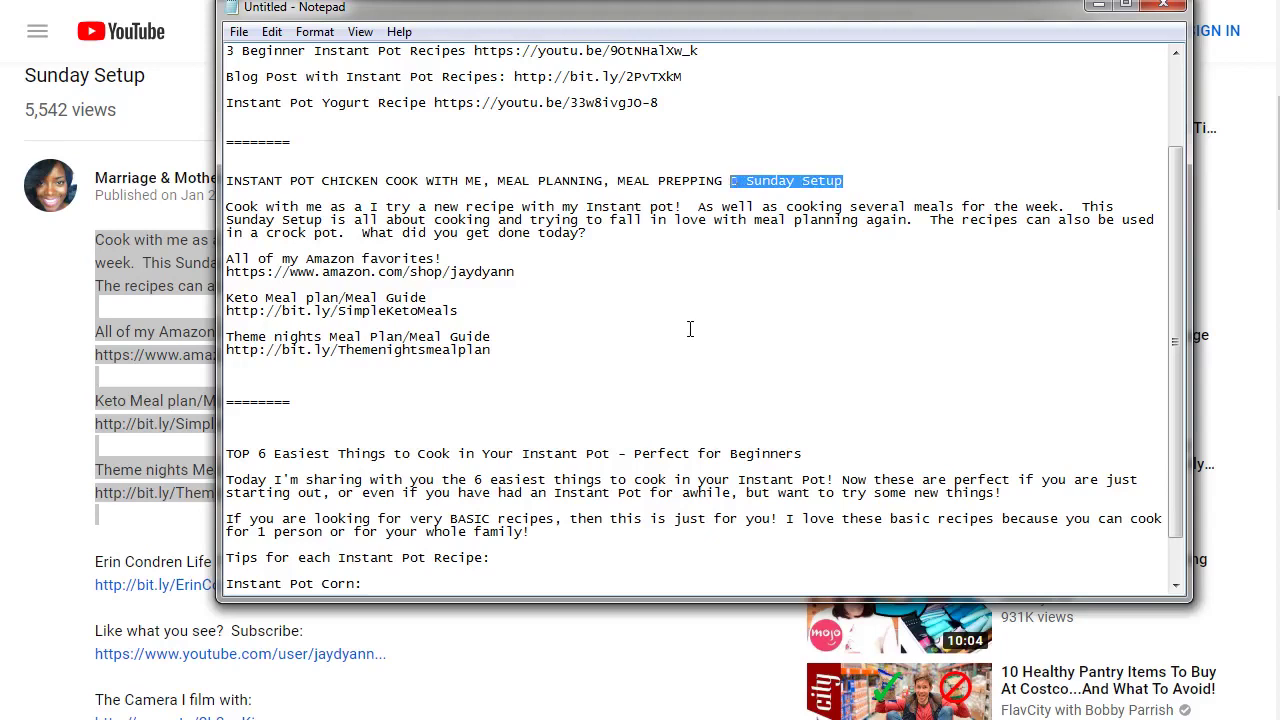
{"action": "scroll", "coordinate": [690, 330], "scroll_direction": "down", "scroll_amount": 1}
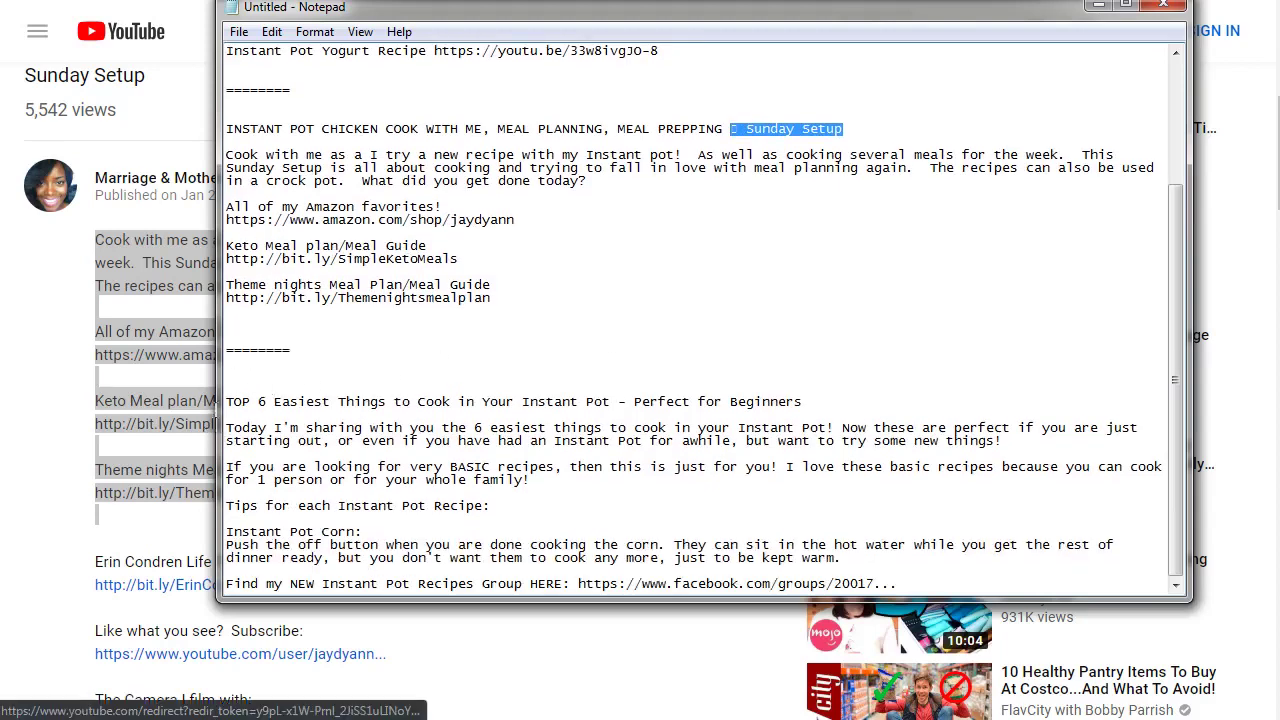
{"action": "left_click_drag", "start_coordinate": [226, 404], "coordinate": [418, 402]}
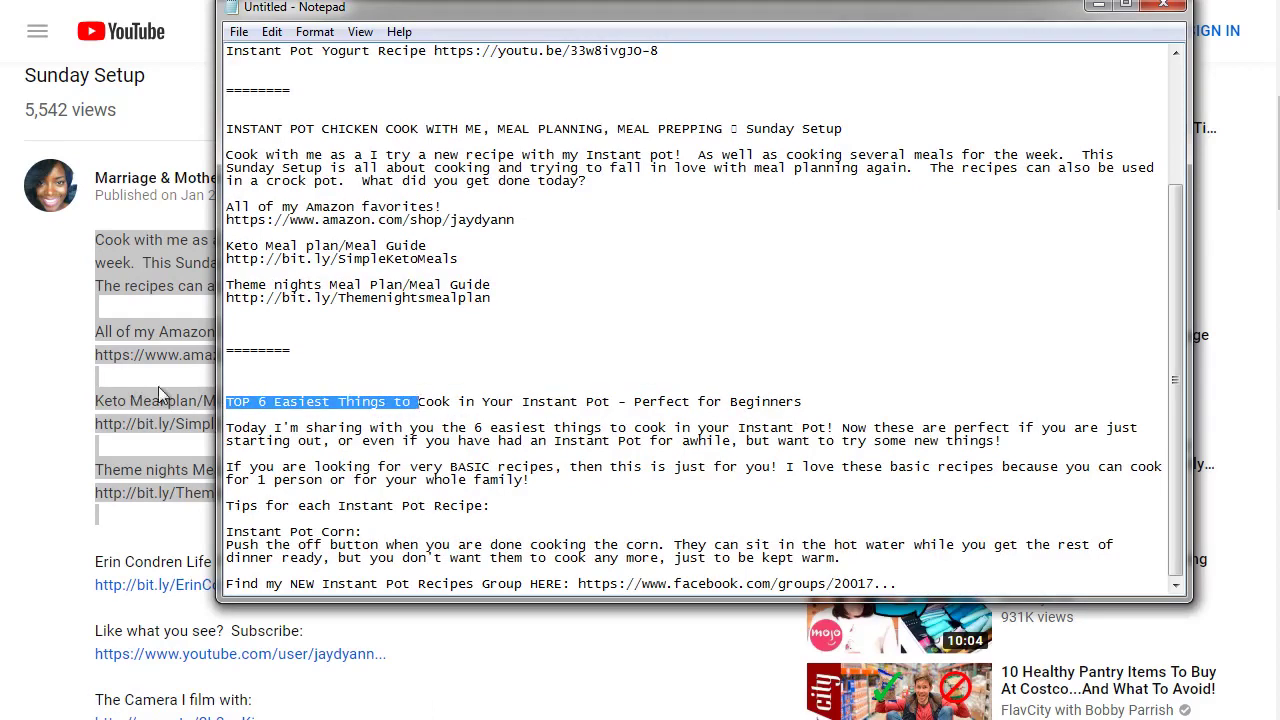
{"action": "left_click_drag", "start_coordinate": [803, 402], "coordinate": [634, 402]}
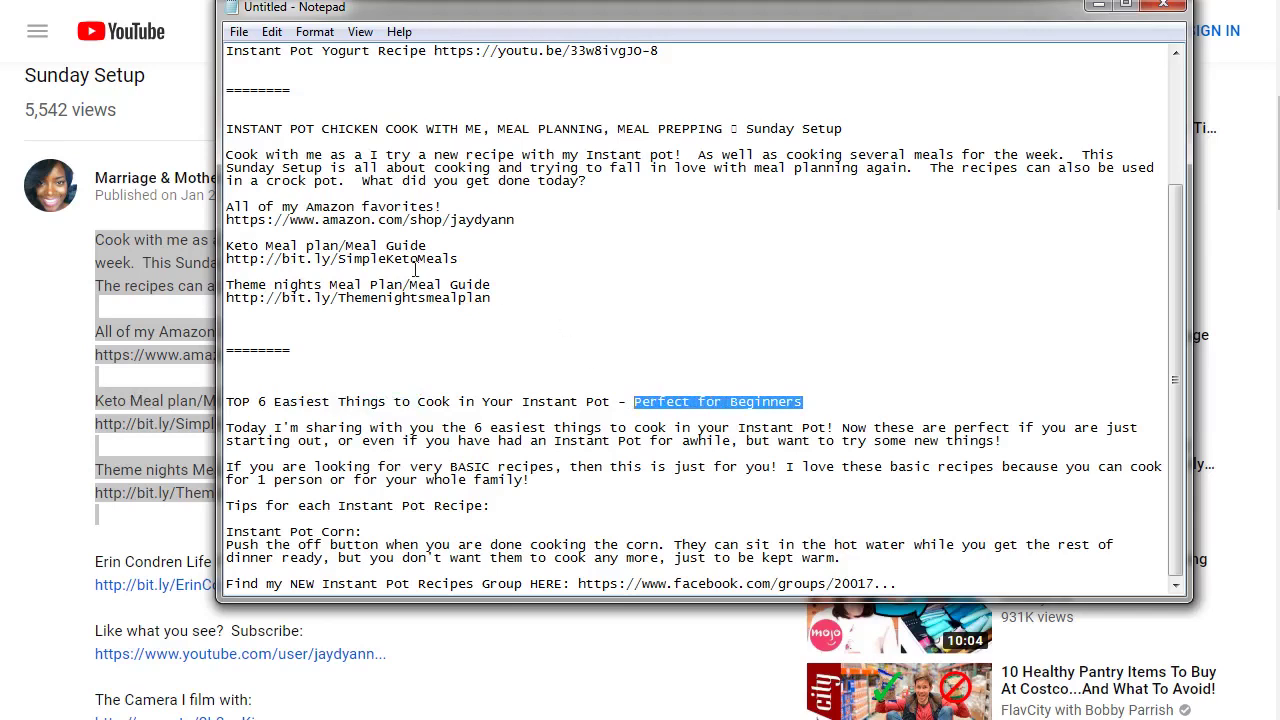
- Compare the titles in the document again and highlight "MEAL PREPPING" through "Sunday Setup" in the chicken video's title
{"action": "scroll", "coordinate": [415, 268], "scroll_direction": "up", "scroll_amount": 4}
{"action": "scroll", "coordinate": [413, 268], "scroll_direction": "up", "scroll_amount": 1}
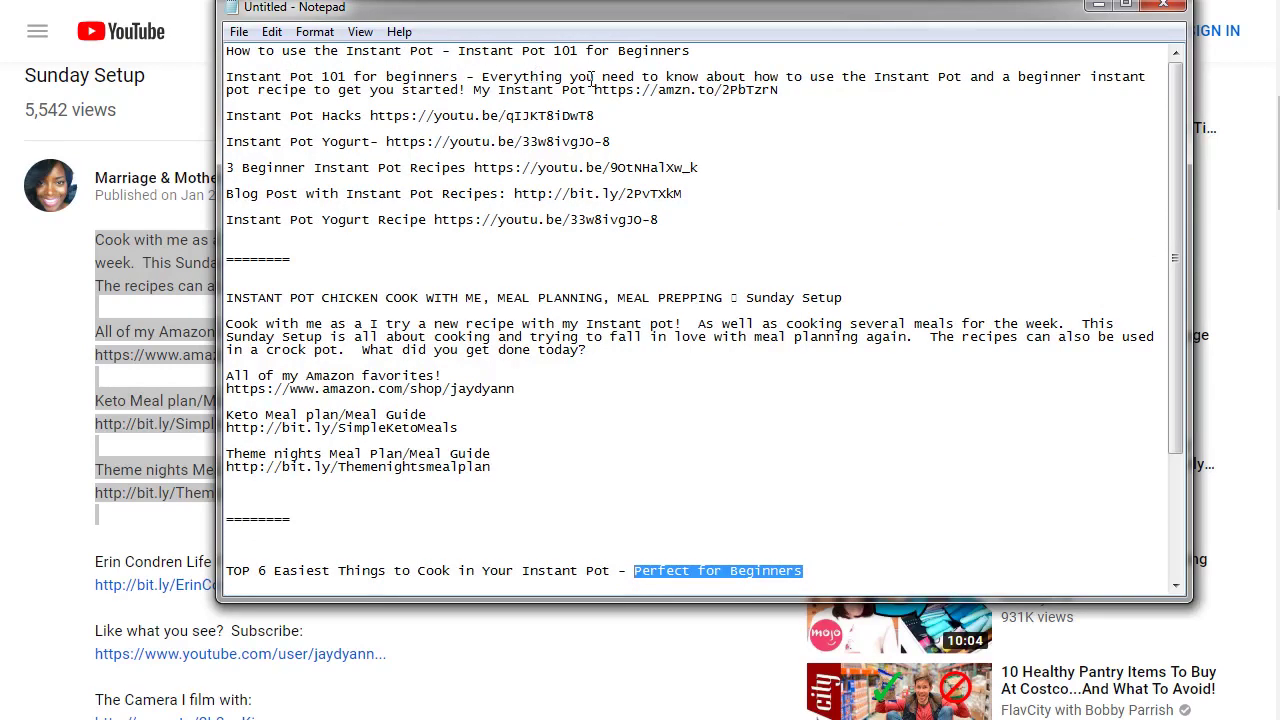
{"action": "scroll", "coordinate": [701, 360], "scroll_direction": "down", "scroll_amount": 3}
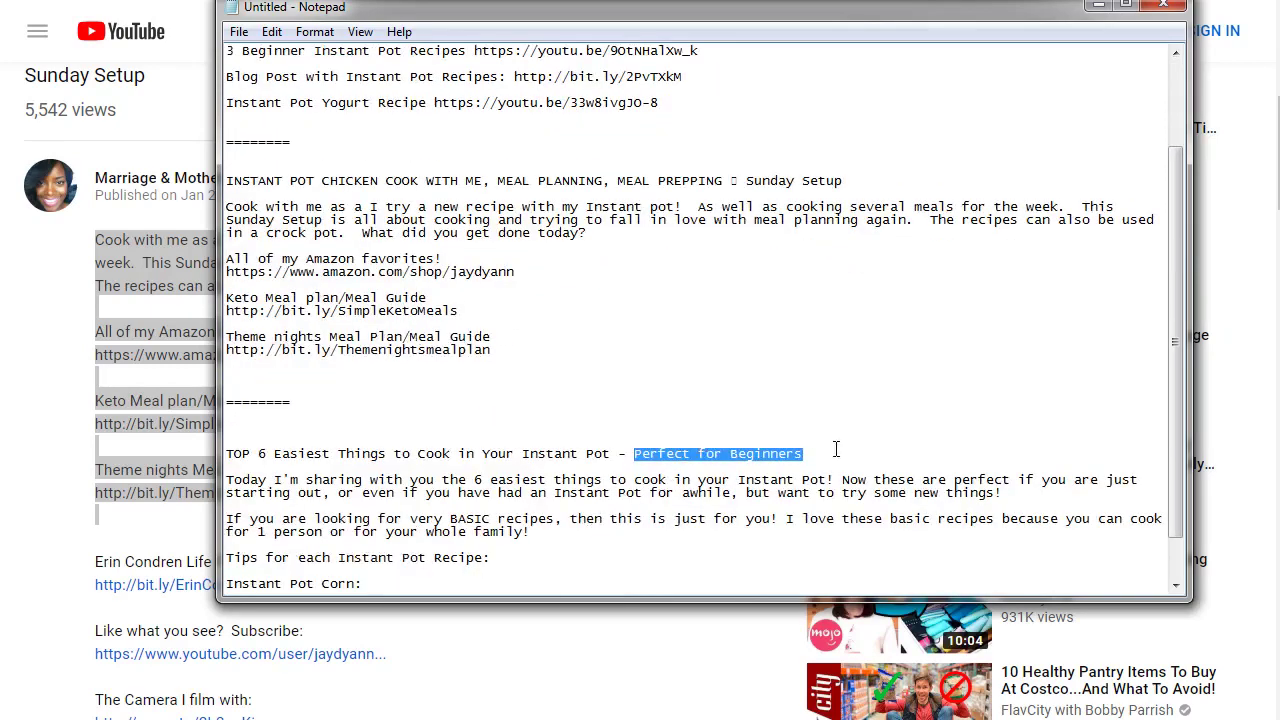
{"action": "scroll", "coordinate": [836, 450], "scroll_direction": "up", "scroll_amount": 2}
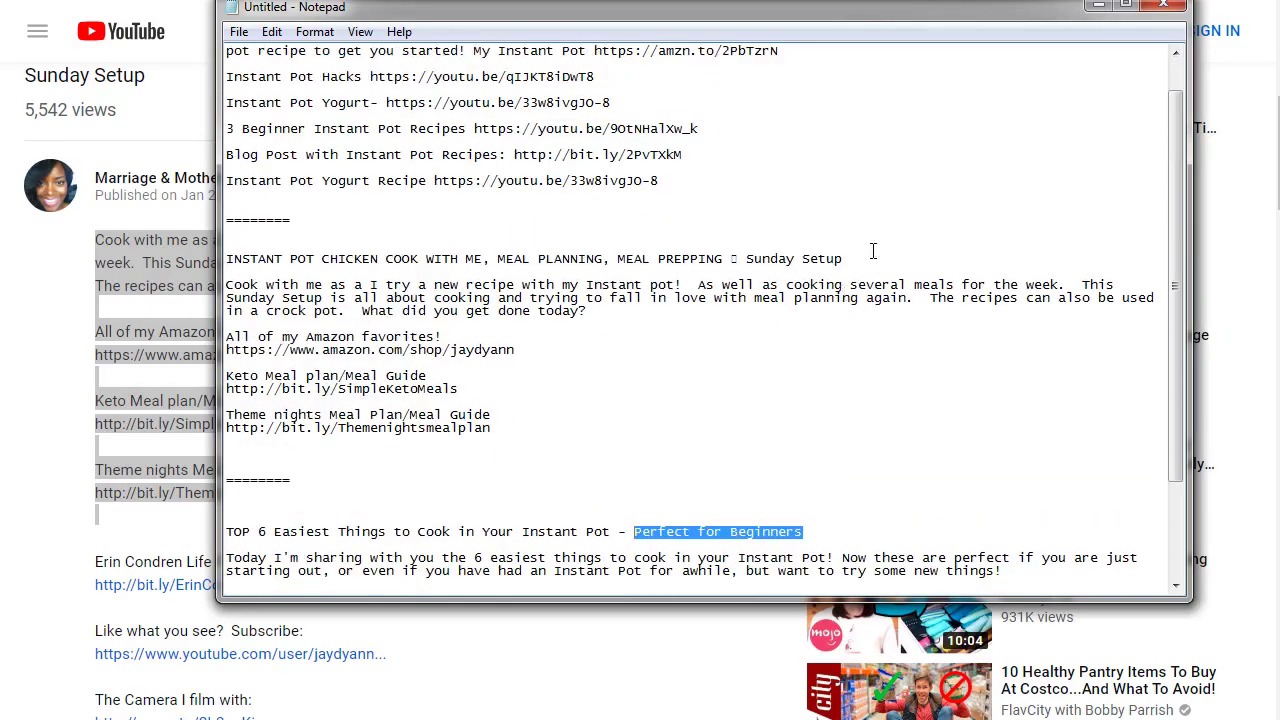
{"action": "left_click_drag", "start_coordinate": [859, 258], "coordinate": [226, 258]}
{"action": "left_click", "coordinate": [622, 268]}
{"action": "left_click_drag", "start_coordinate": [622, 268], "coordinate": [226, 258]}
{"action": "left_click", "coordinate": [622, 270]}
{"action": "key", "text": "shift+End"}
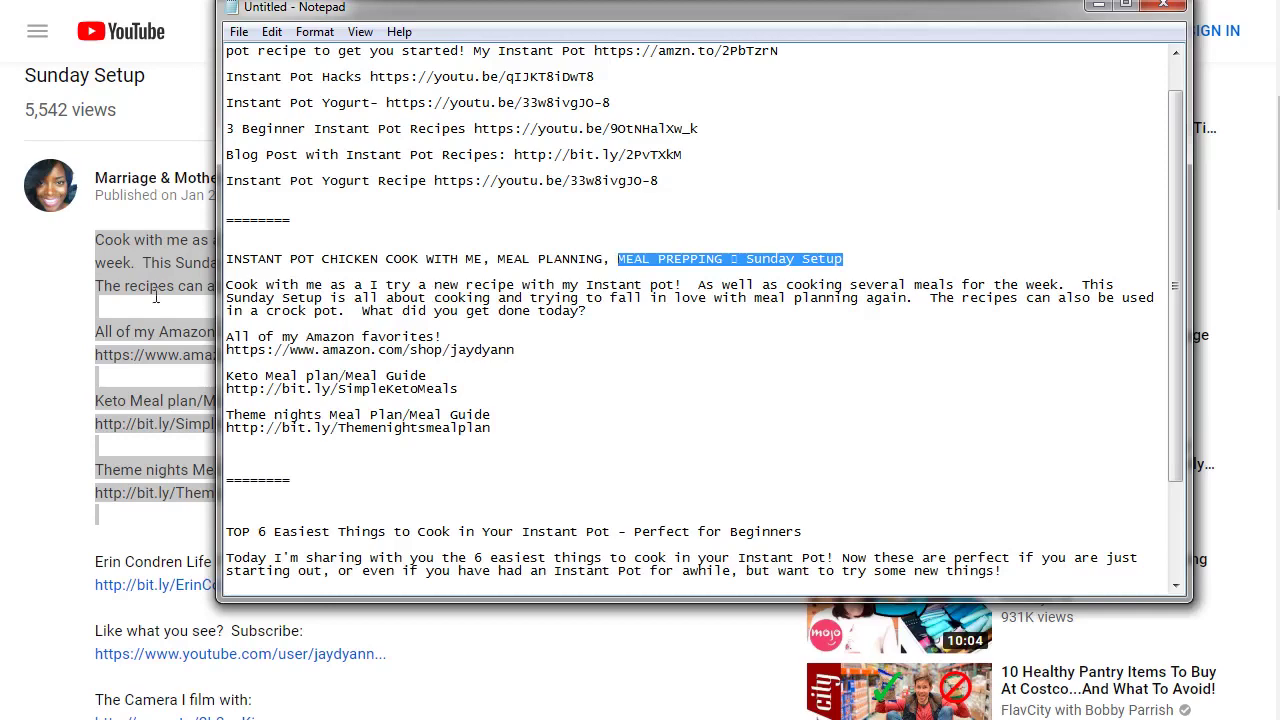
- Open SocialBlade.com from the Google results and search it for the channel name Naturally Brittany, copied from the Instant Pot 101 video
{"action": "left_click", "coordinate": [92, 232]}
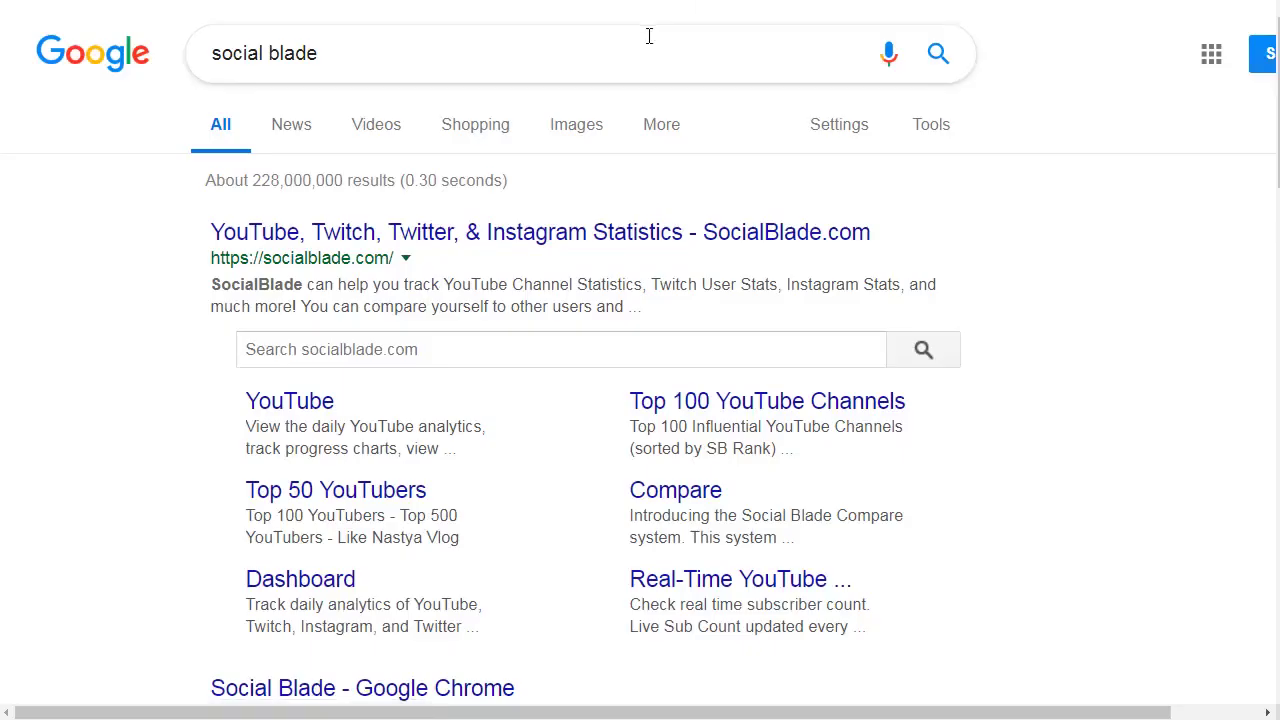
{"action": "left_click", "coordinate": [262, 232]}
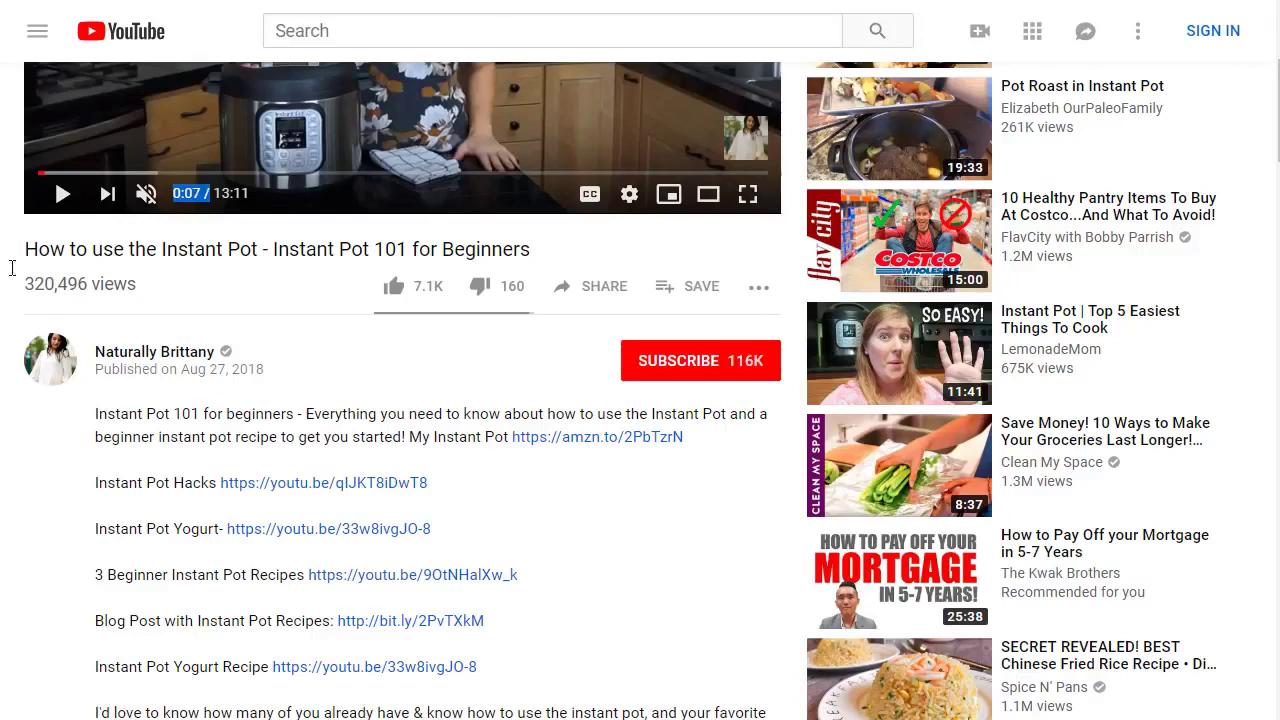
{"action": "left_click_drag", "start_coordinate": [234, 355], "coordinate": [93, 354]}
{"action": "key", "text": "ctrl+c"}
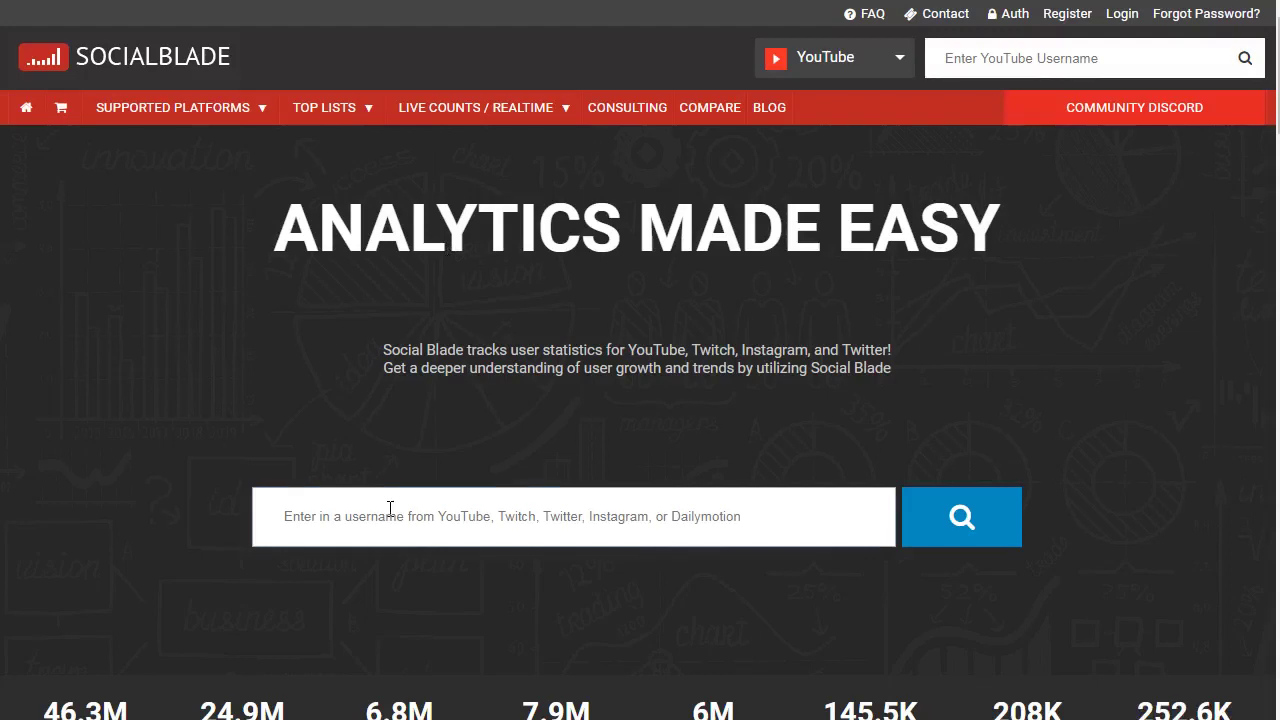
{"action": "left_click", "coordinate": [391, 514]}
{"action": "key", "text": "ctrl+v"}
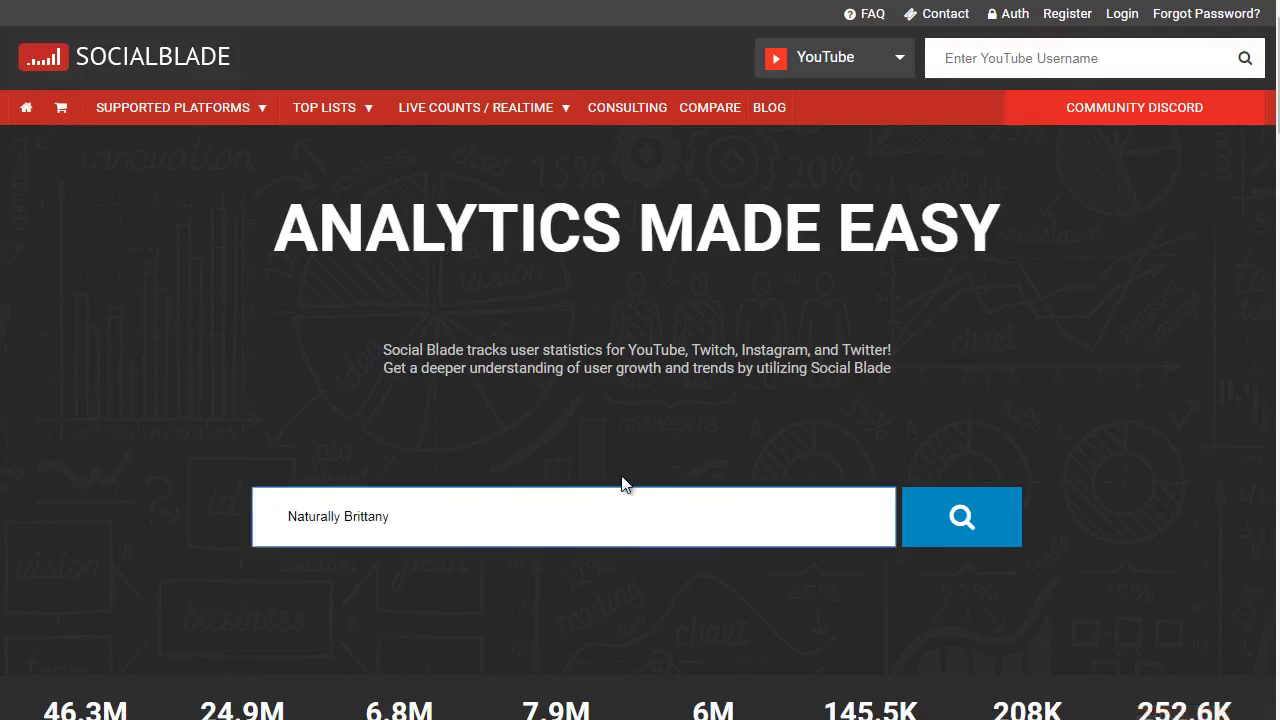
{"action": "left_click", "coordinate": [968, 519]}
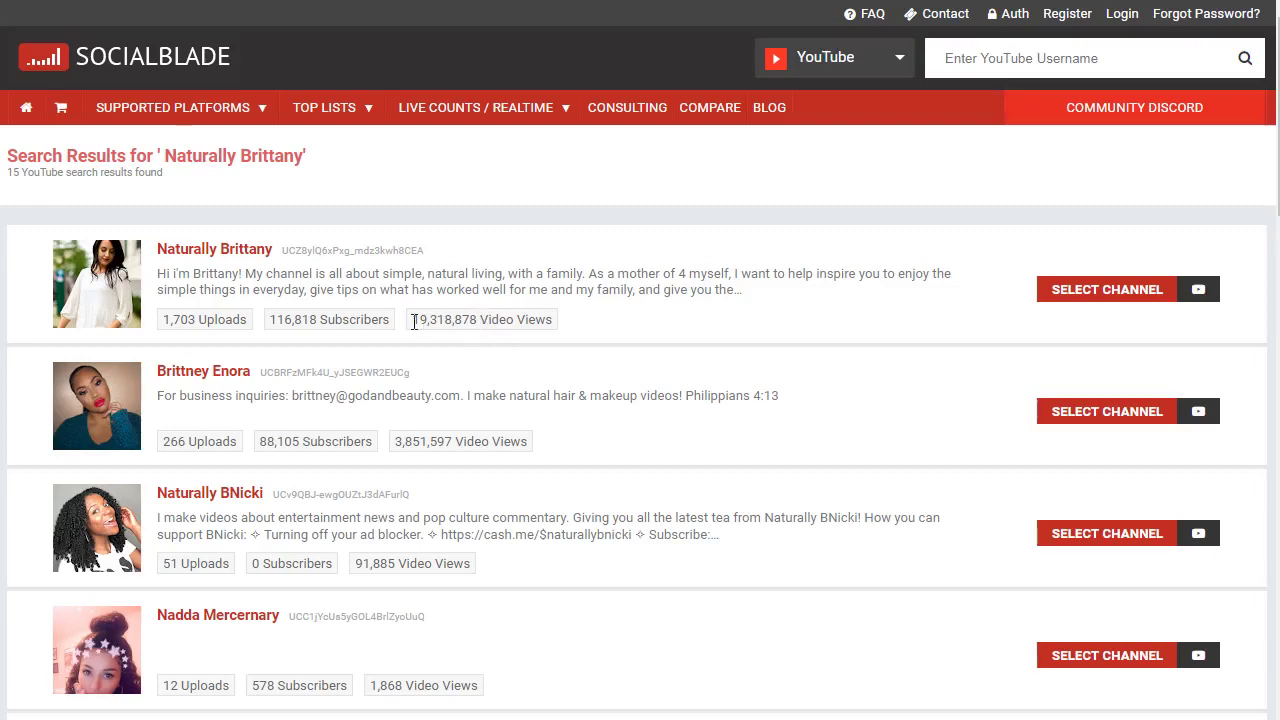
- Highlight the Naturally Brittany channel's video view count and open that channel's statistics in a new tab
{"action": "left_click_drag", "start_coordinate": [414, 323], "coordinate": [479, 322]}
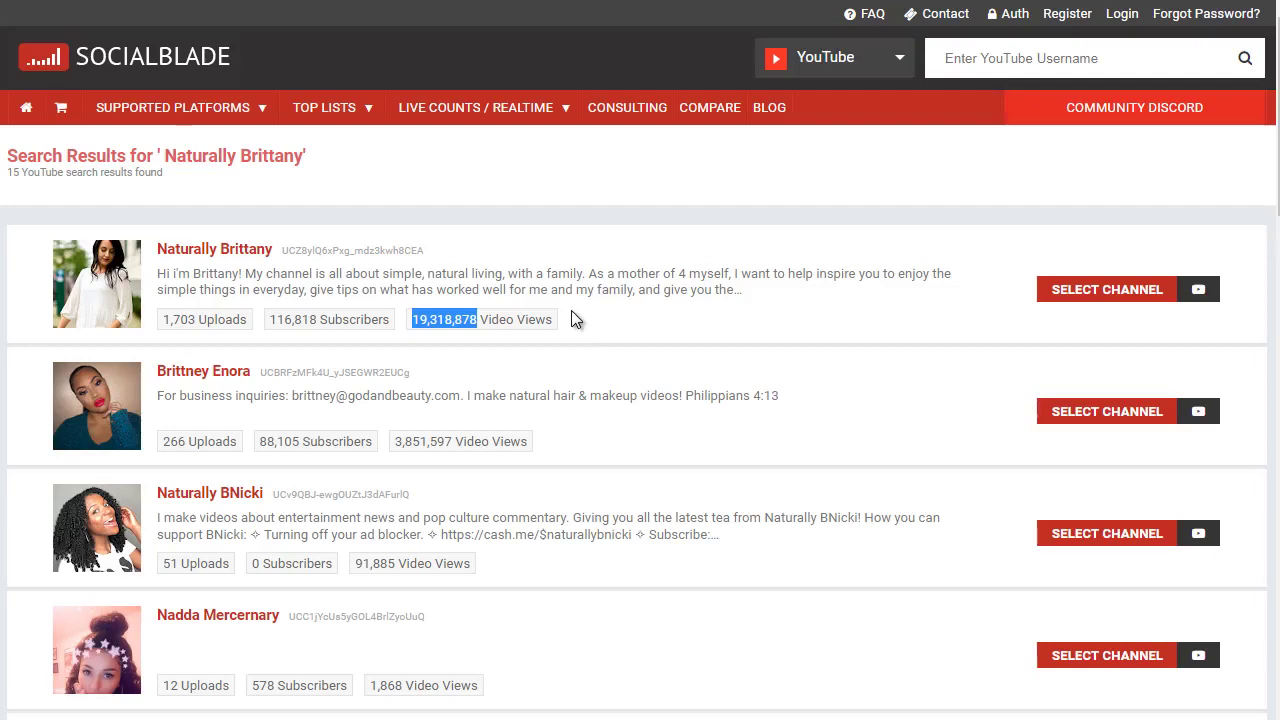
{"action": "right_click", "coordinate": [247, 254]}
{"action": "left_click", "coordinate": [261, 264]}
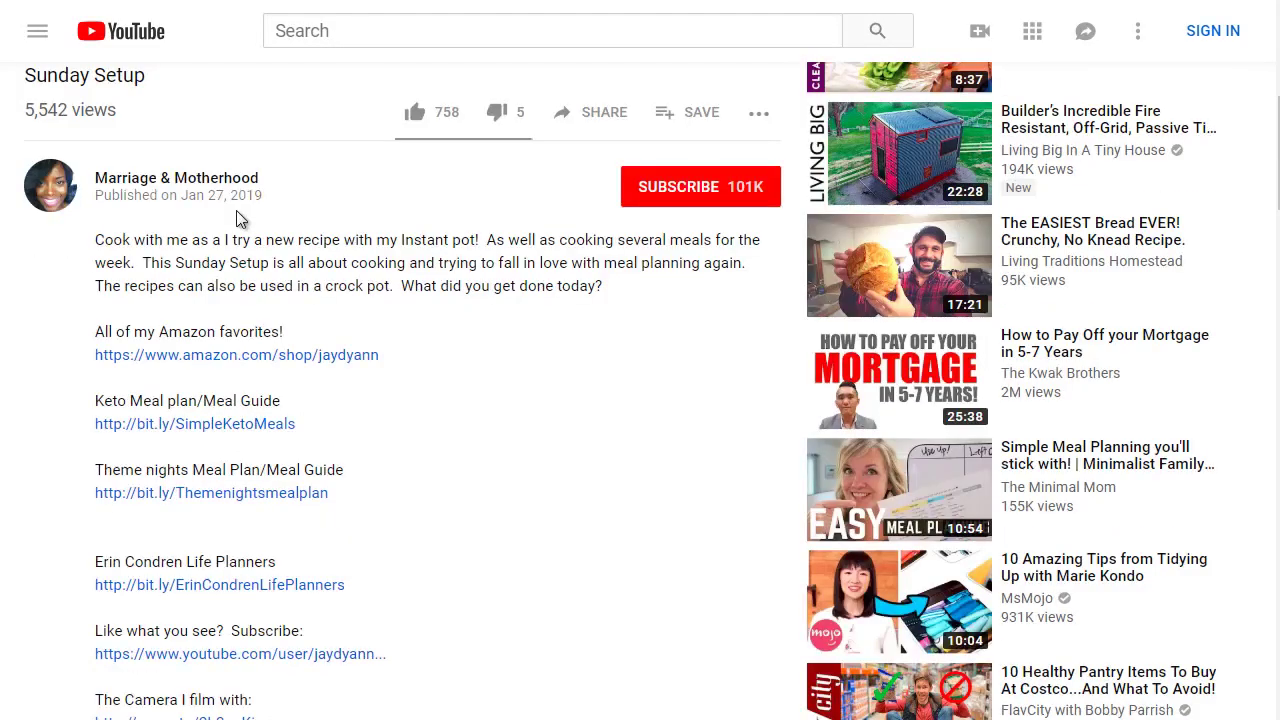
- Search Social Blade for Marriage & Motherhood, copied from the chicken video's page, and open that channel's statistics in a new tab
{"action": "left_click_drag", "start_coordinate": [262, 178], "coordinate": [78, 180]}
{"action": "key", "text": "ctrl+c"}
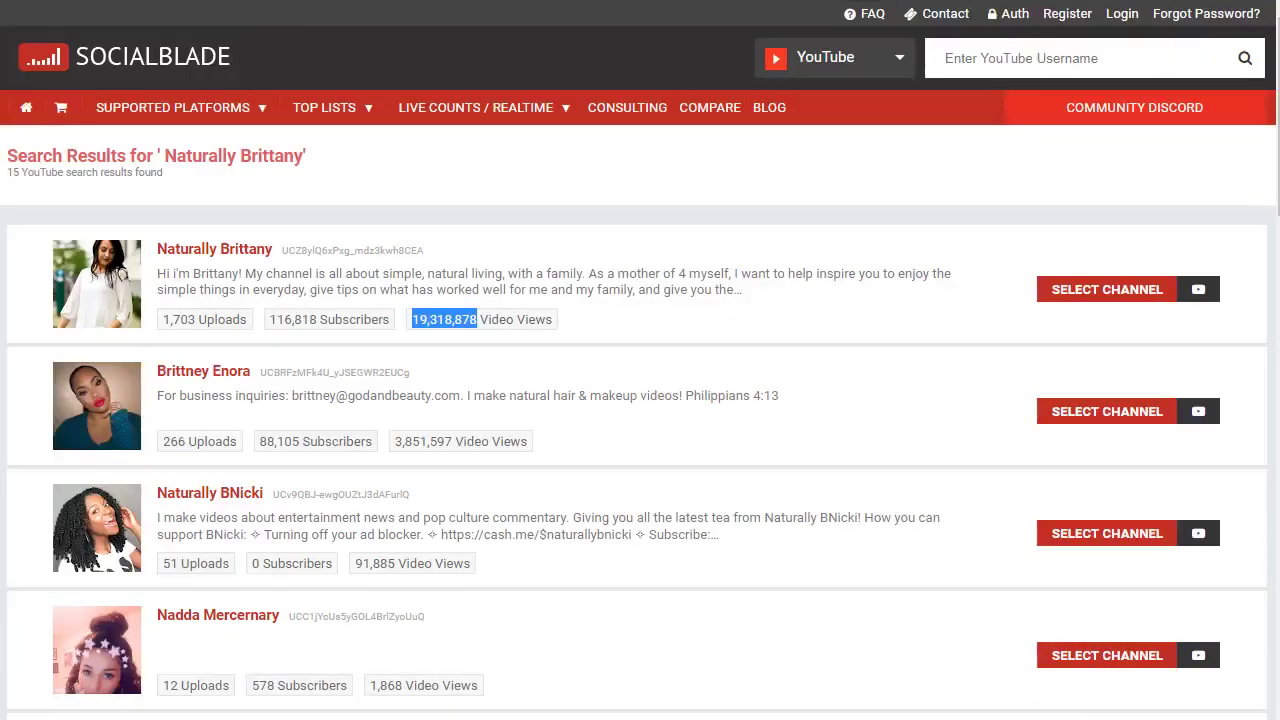
{"action": "left_click", "coordinate": [962, 55]}
{"action": "key", "text": "ctrl+v"}
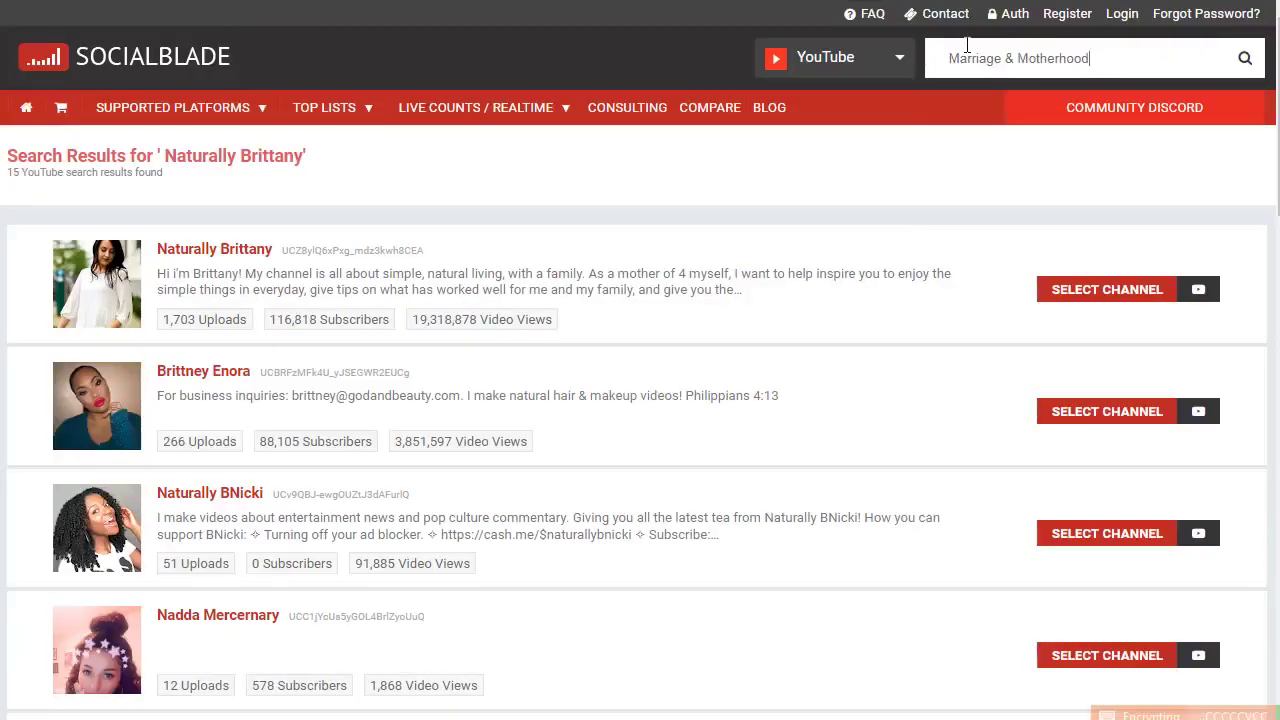
{"action": "key", "text": "Return"}
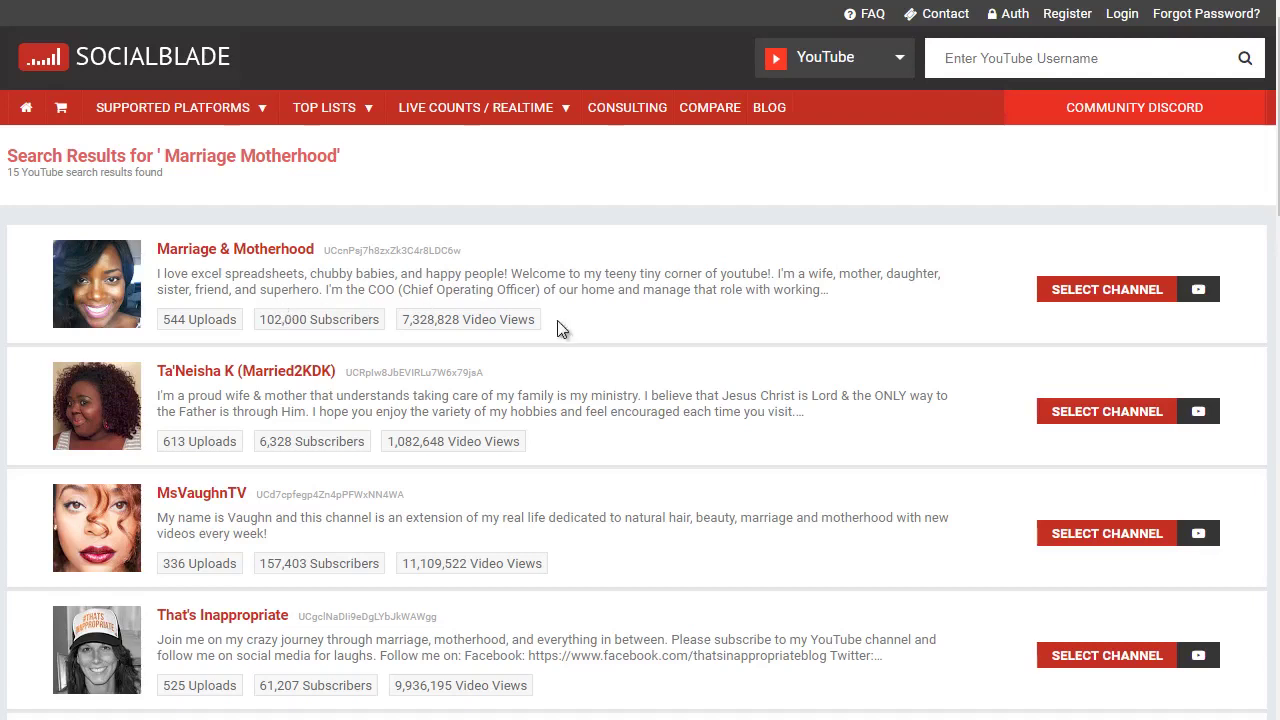
{"action": "right_click", "coordinate": [263, 250]}
{"action": "left_click", "coordinate": [285, 259]}
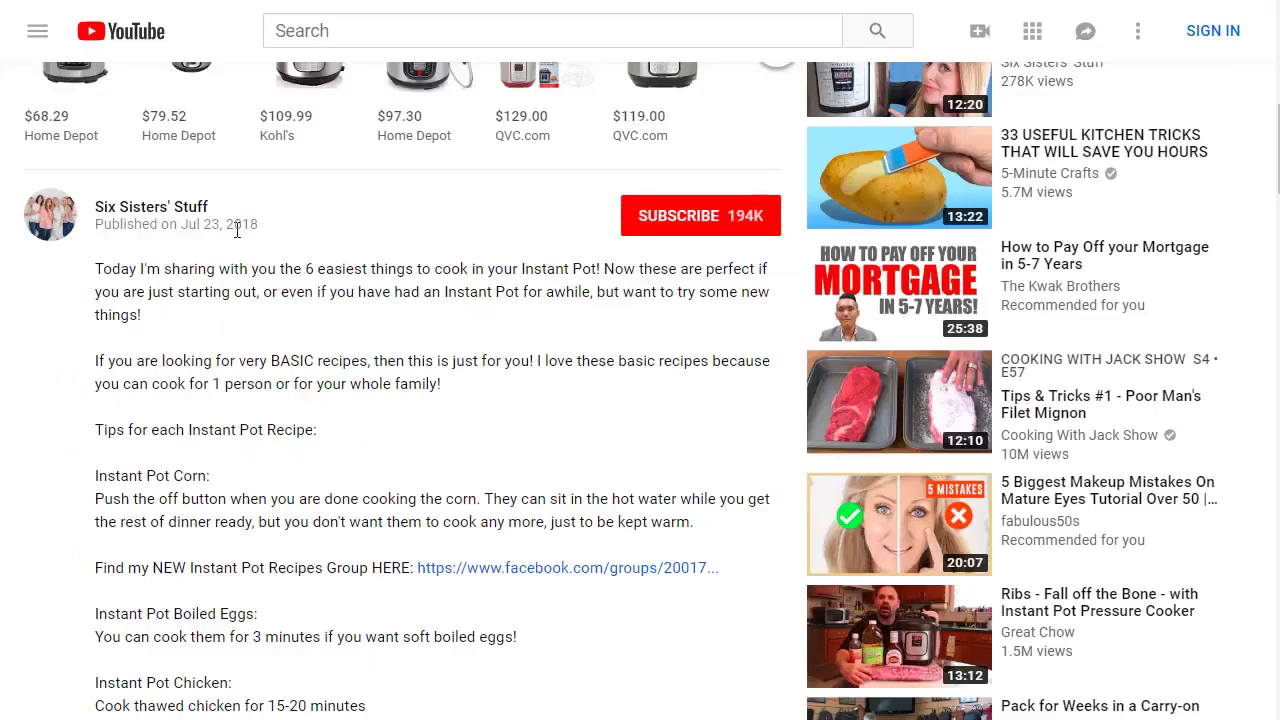
- Search Social Blade for Six Sisters' Stuff, copied from the "TOP 6 Easiest Things" video's page, and open the first matching channel's statistics
{"action": "scroll", "coordinate": [235, 229], "scroll_direction": "up", "scroll_amount": 7}
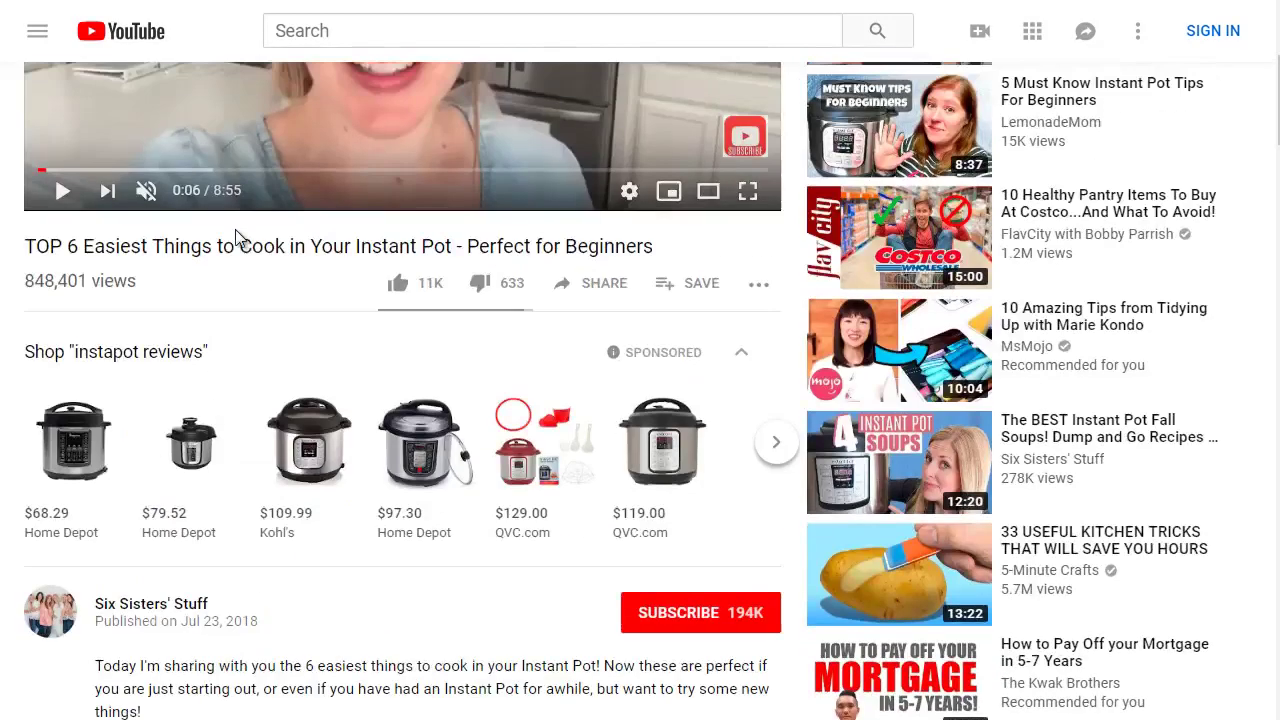
{"action": "scroll", "coordinate": [235, 229], "scroll_direction": "down", "scroll_amount": 6}
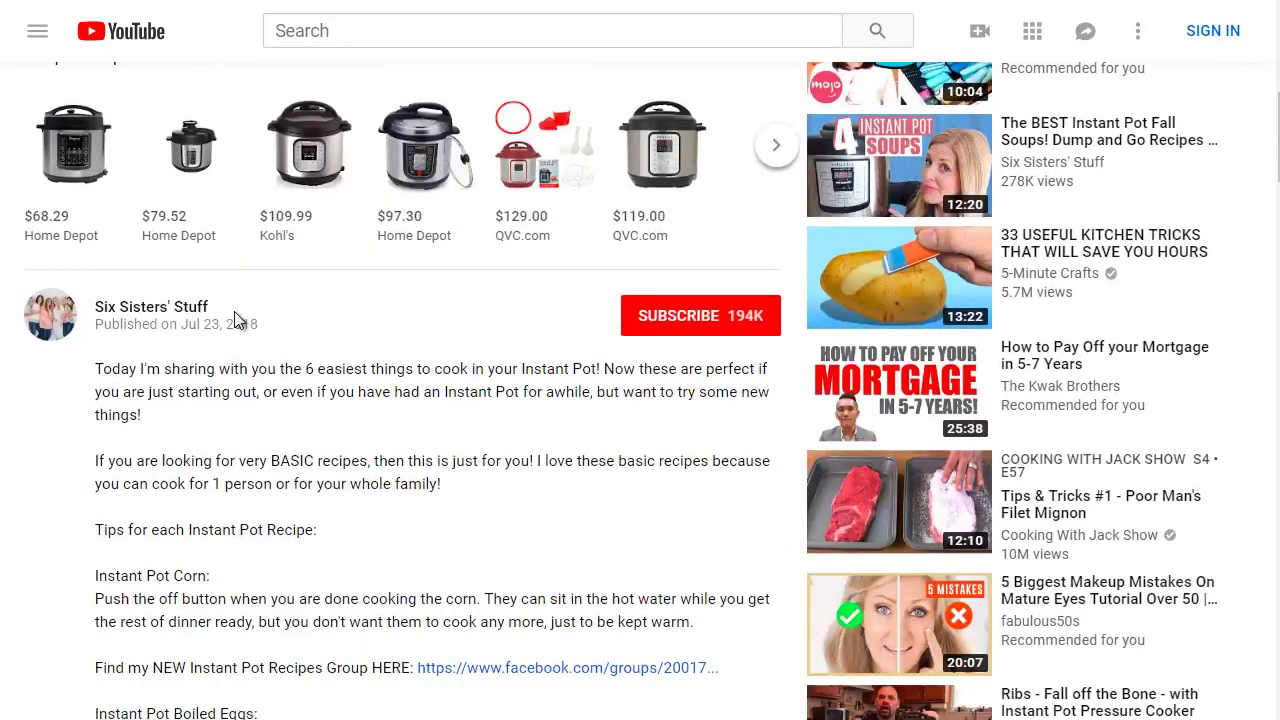
{"action": "left_click_drag", "start_coordinate": [210, 307], "coordinate": [94, 306]}
{"action": "key", "text": "ctrl+c"}
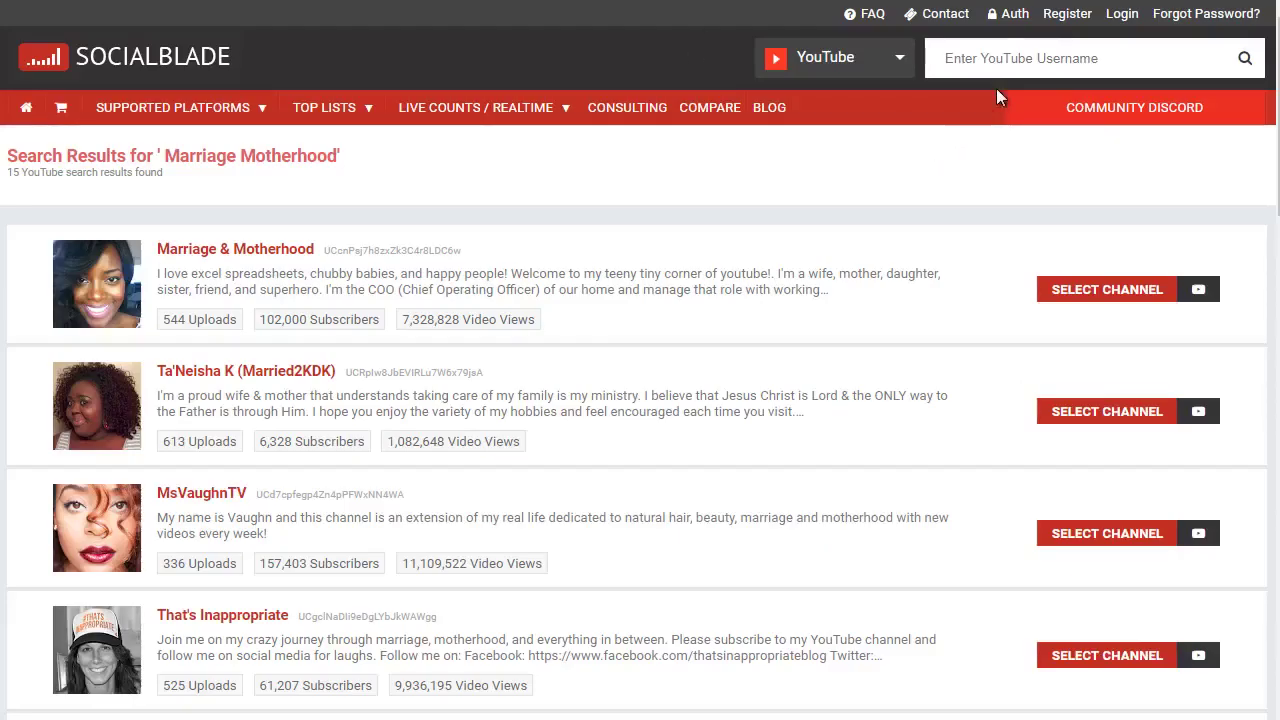
{"action": "left_click", "coordinate": [1012, 62]}
{"action": "key", "text": "ctrl+v"}
{"action": "key", "text": "Return"}
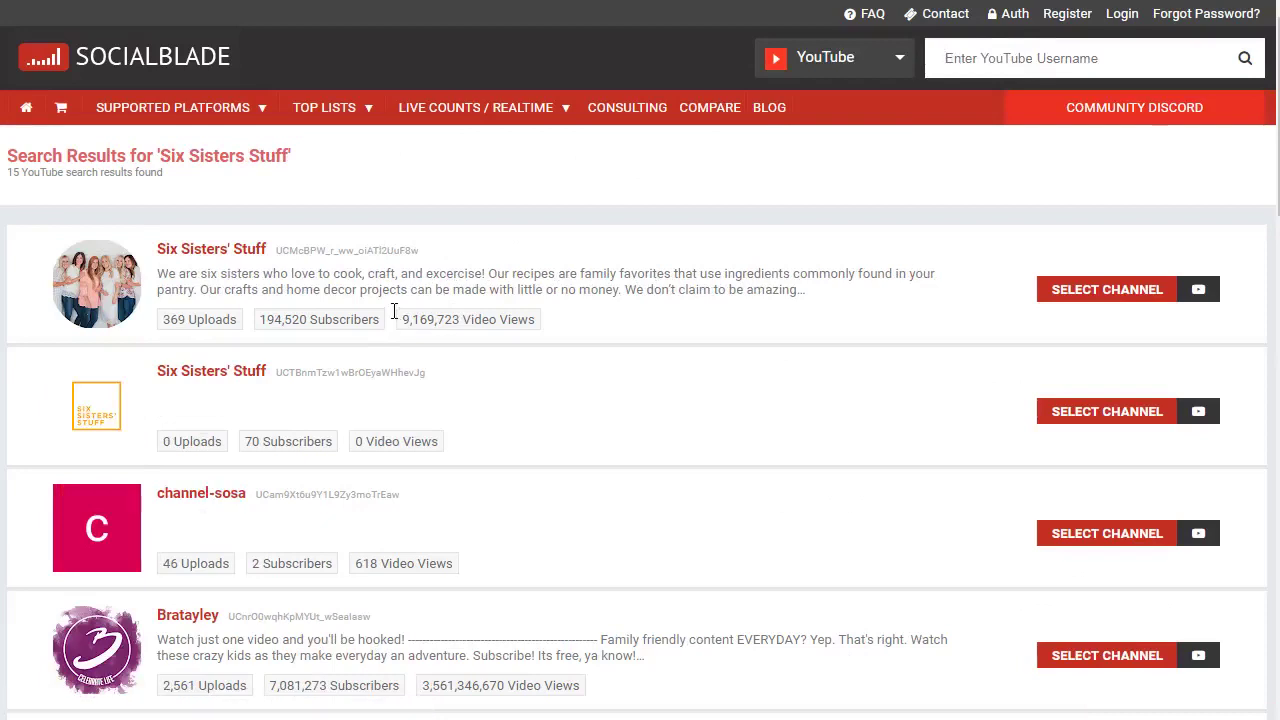
{"action": "right_click", "coordinate": [243, 258]}
{"action": "left_click", "coordinate": [275, 286]}
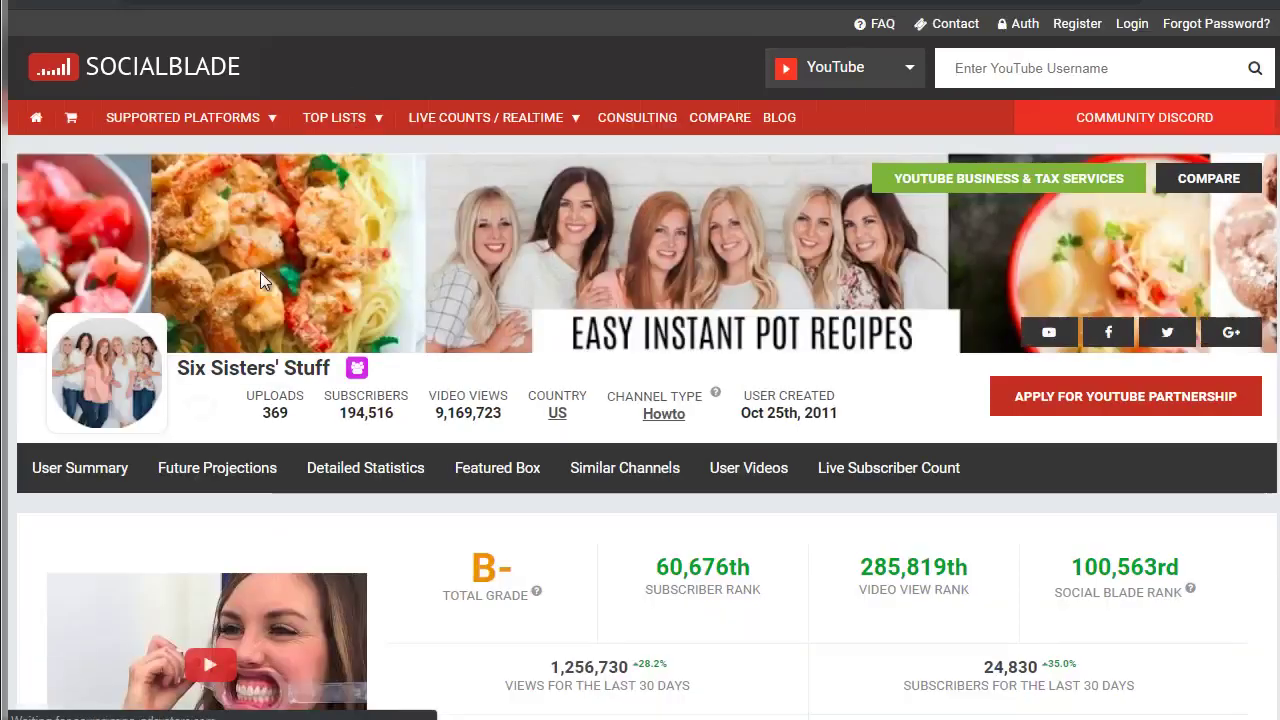
- Examine the summary and daily statistics of Six Sisters' Stuff and the statistics summary of Naturally Brittany
{"action": "scroll", "coordinate": [260, 273], "scroll_direction": "down", "scroll_amount": 3}
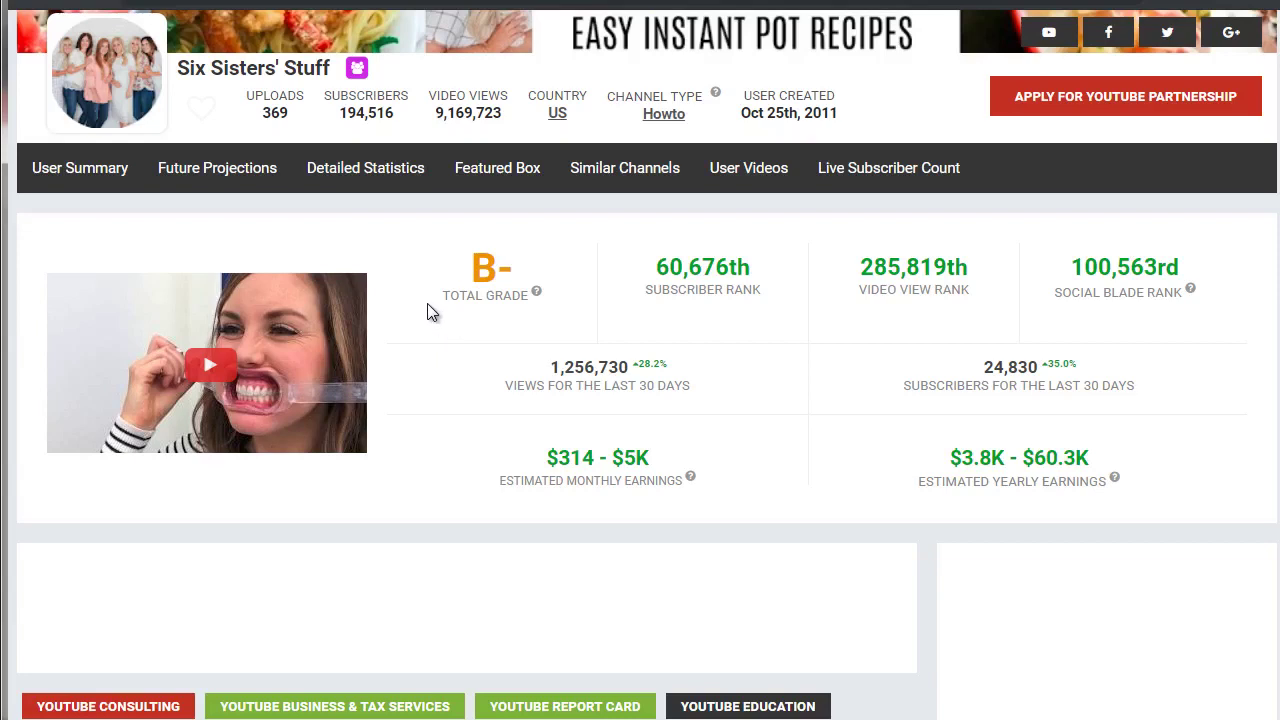
{"action": "scroll", "coordinate": [427, 303], "scroll_direction": "up", "scroll_amount": 1}
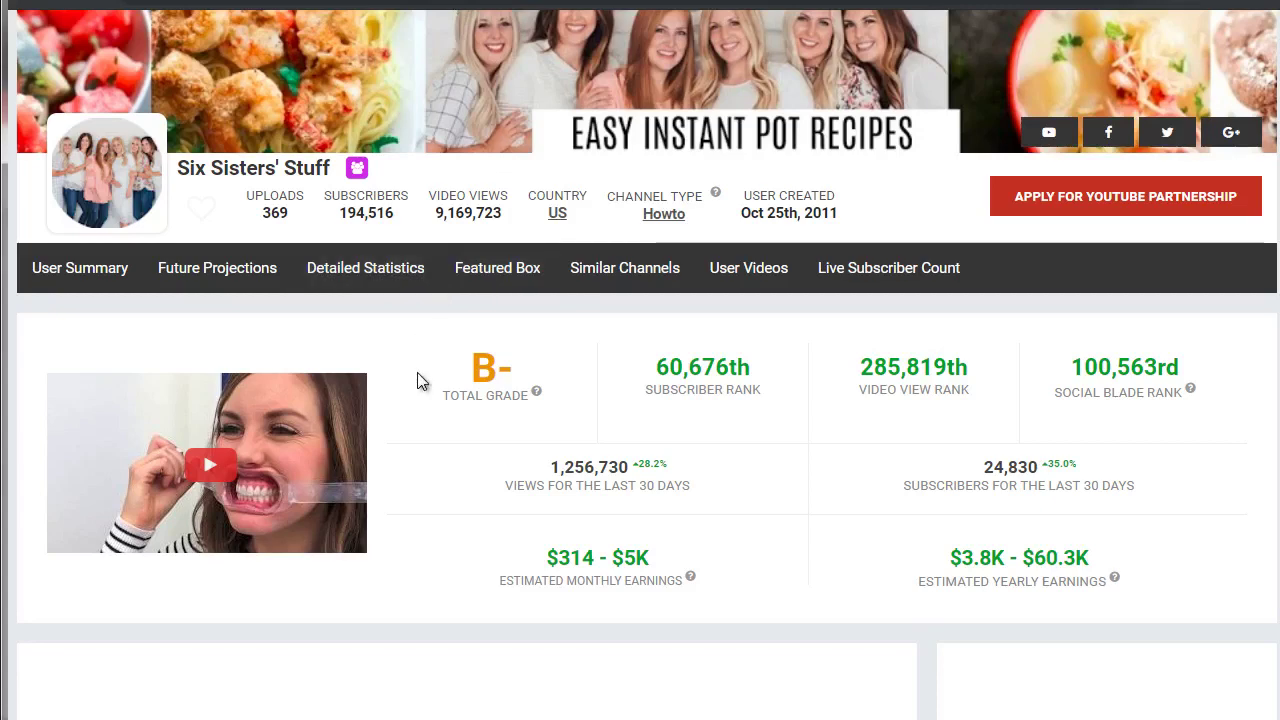
{"action": "scroll", "coordinate": [417, 372], "scroll_direction": "down", "scroll_amount": 7}
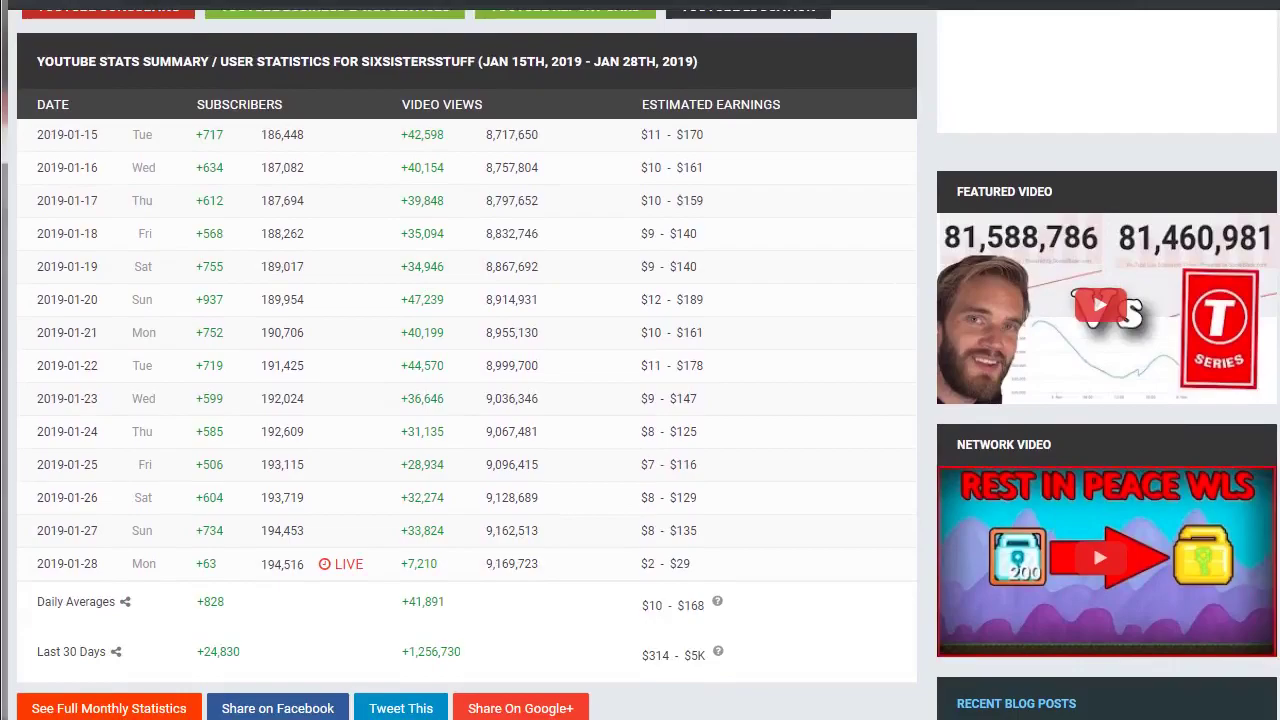
{"action": "scroll", "coordinate": [258, 227], "scroll_direction": "up", "scroll_amount": 8}
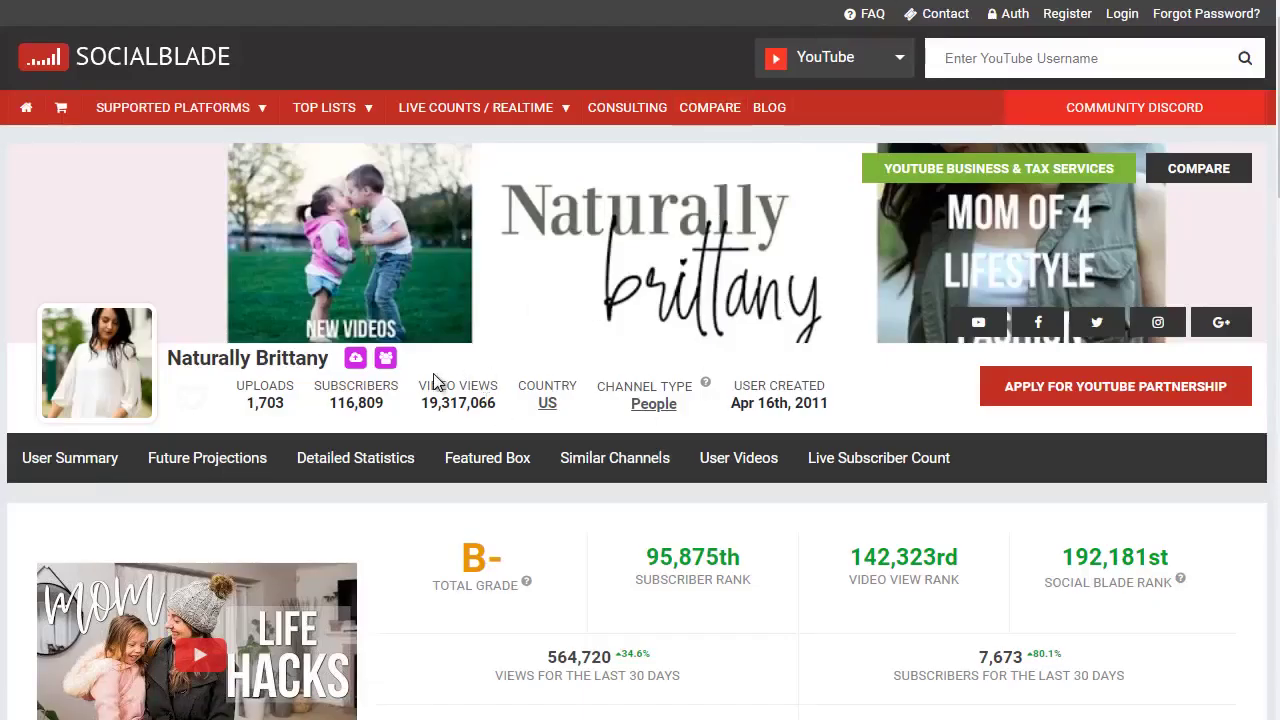
{"action": "scroll", "coordinate": [433, 380], "scroll_direction": "down", "scroll_amount": 2}
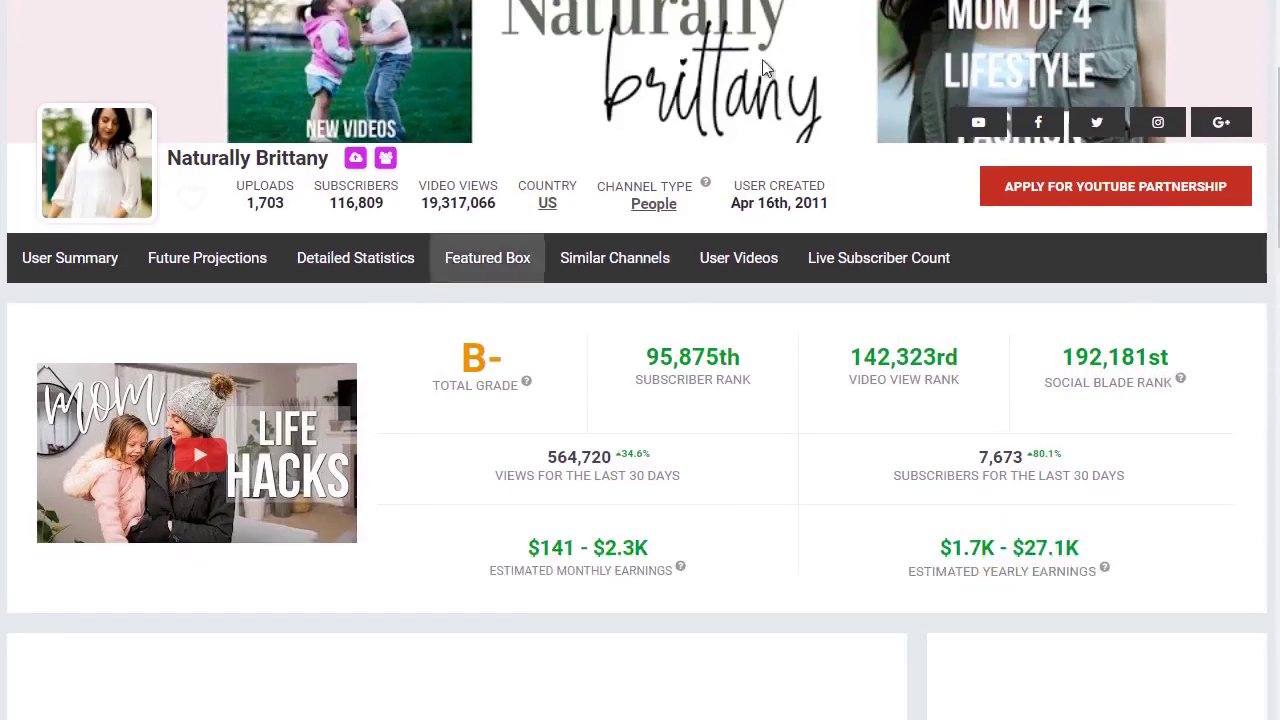